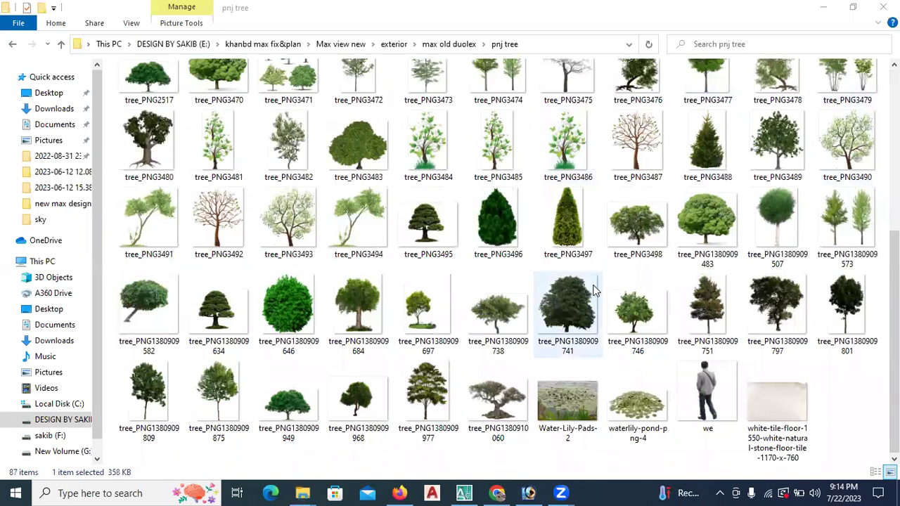
# Step: Look through the tree, plant, people and car cutout images in the pnj tree folder
pyautogui.scroll(5, 592, 290)
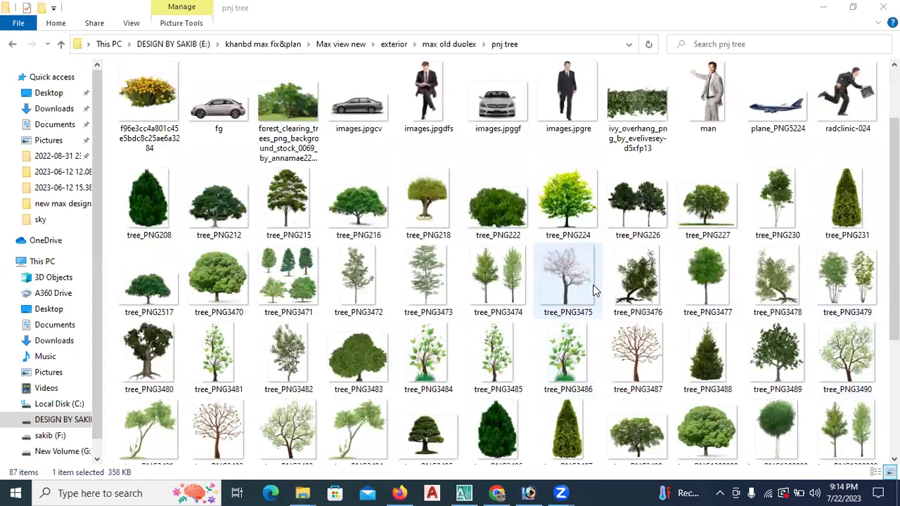
pyautogui.scroll(-5, 339, 278)
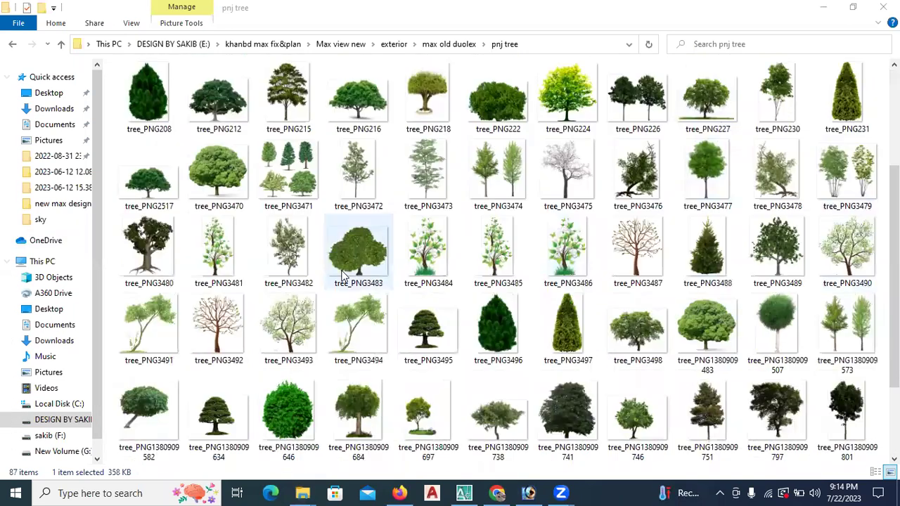
pyautogui.scroll(5, 334, 263)
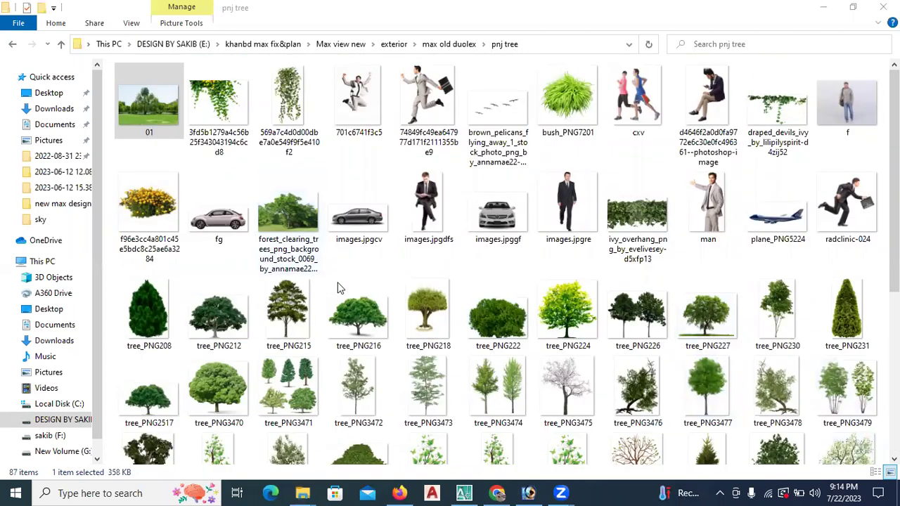
pyautogui.scroll(-5, 618, 189)
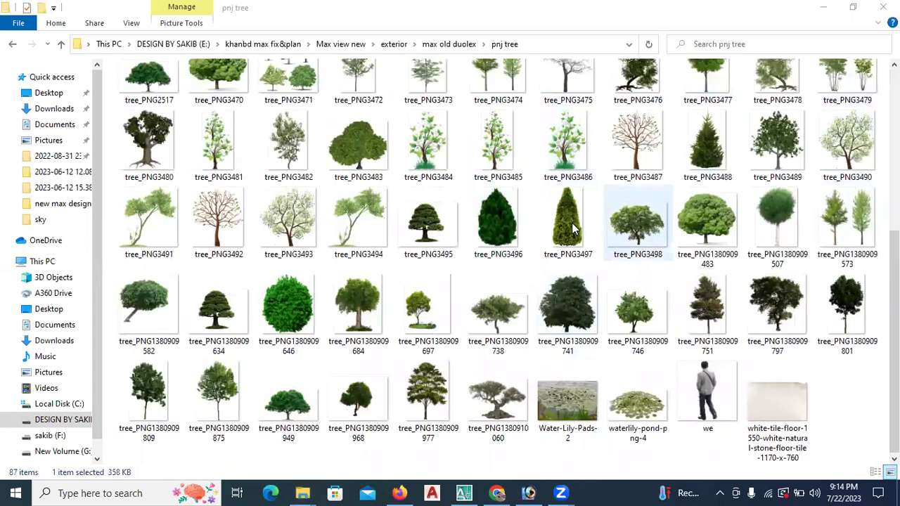
pyautogui.scroll(5, 428, 211)
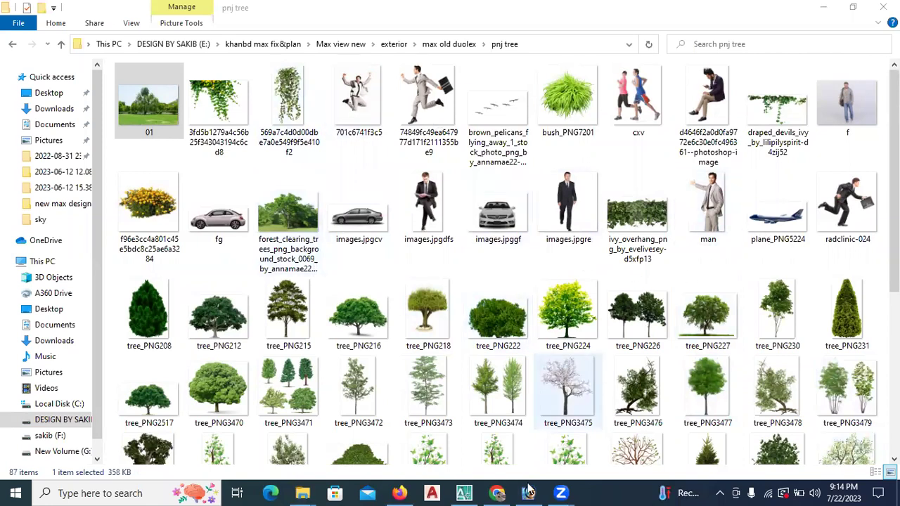
pyautogui.moveTo(534, 491)
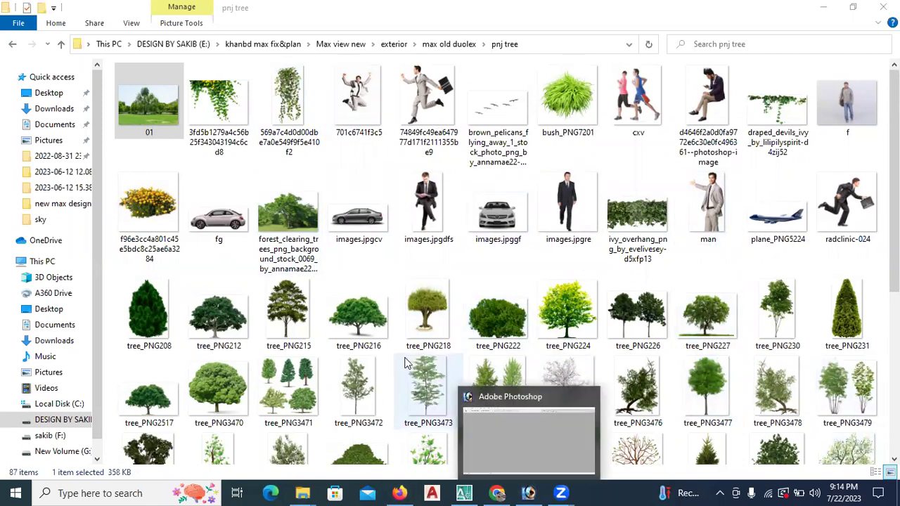
pyautogui.scroll(-5, 406, 362)
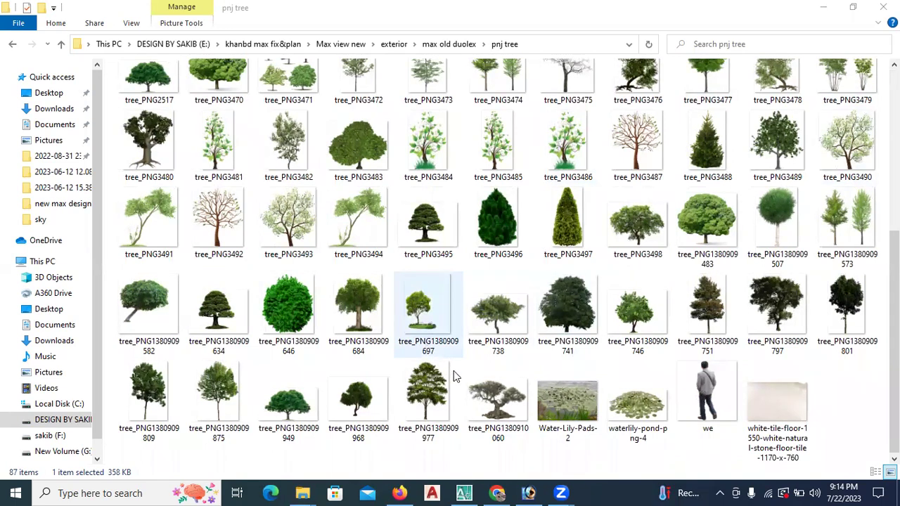
# Step: Minimize the open windows, view the jj building render from the desktop up close, and close it
pyautogui.click(824, 7)
pyautogui.click(815, 7)
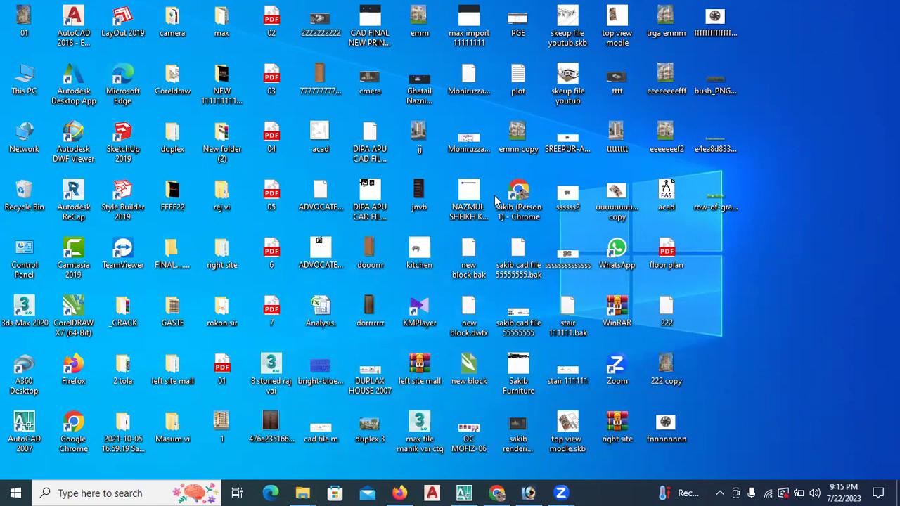
pyautogui.doubleClick(421, 140)
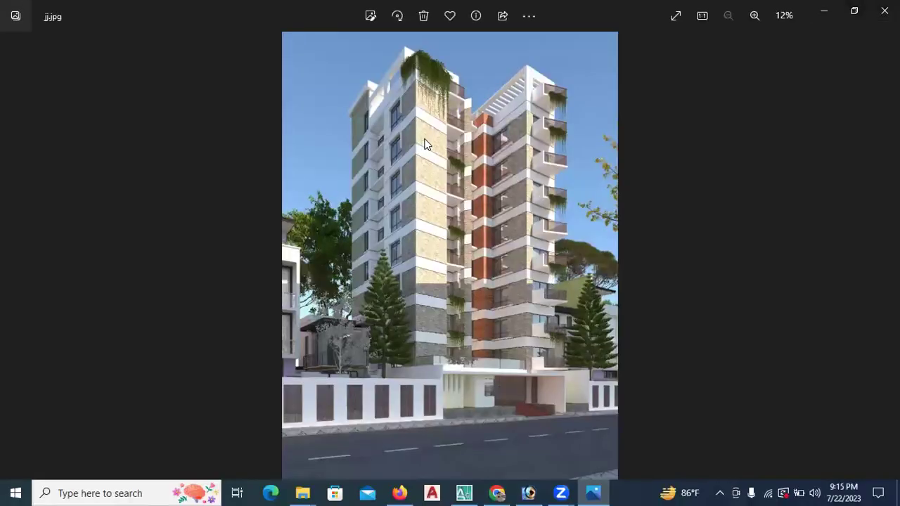
pyautogui.scroll(1, 469, 158)
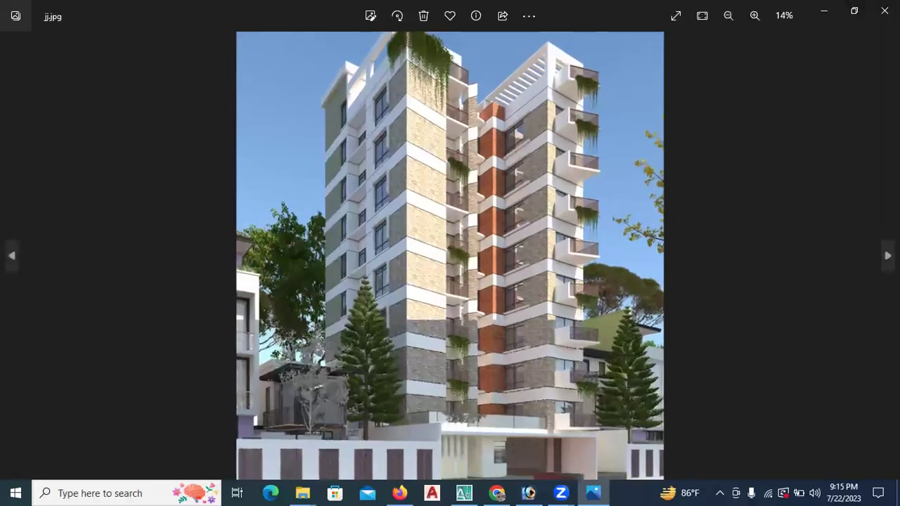
pyautogui.scroll(-1, 469, 157)
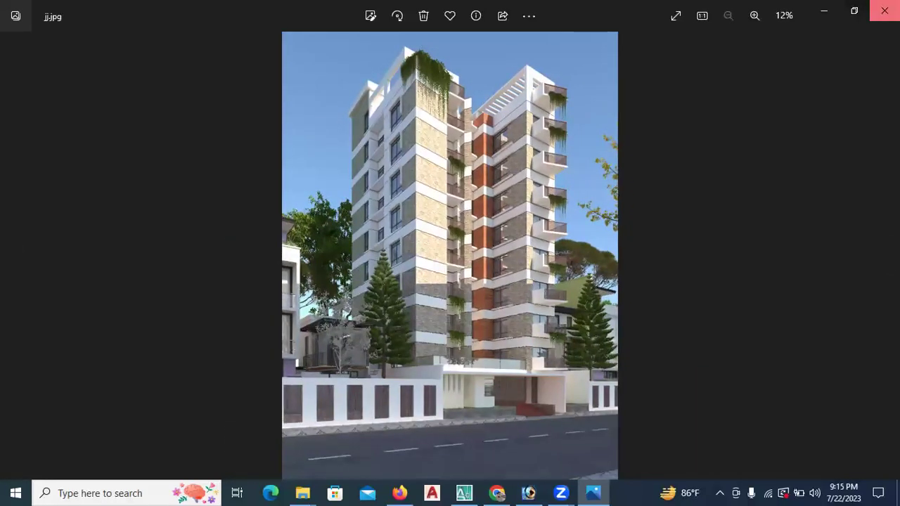
pyautogui.click(883, 10)
pyautogui.rightClick(794, 87)
pyautogui.click(767, 64)
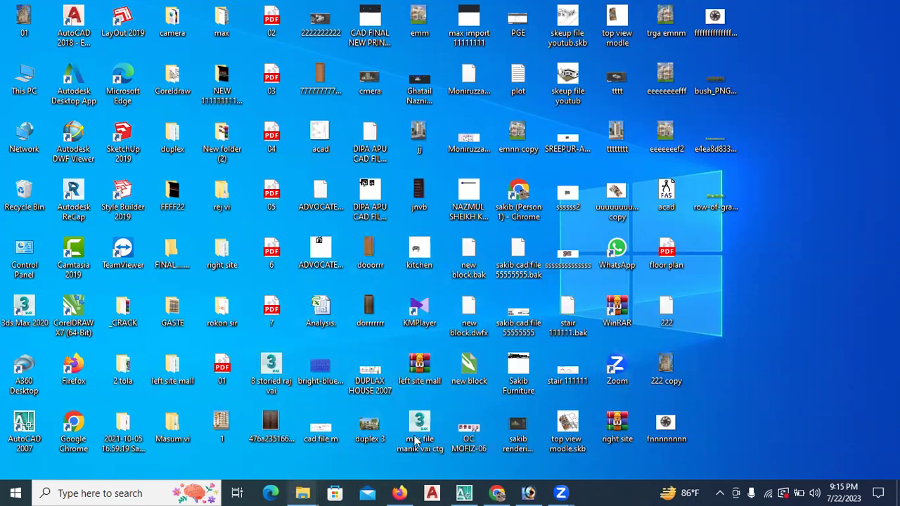
# Step: Switch to the image folder containing the TGA renders, look over its files, and open the jp subfolder
pyautogui.moveTo(302, 492)
pyautogui.click(138, 463)
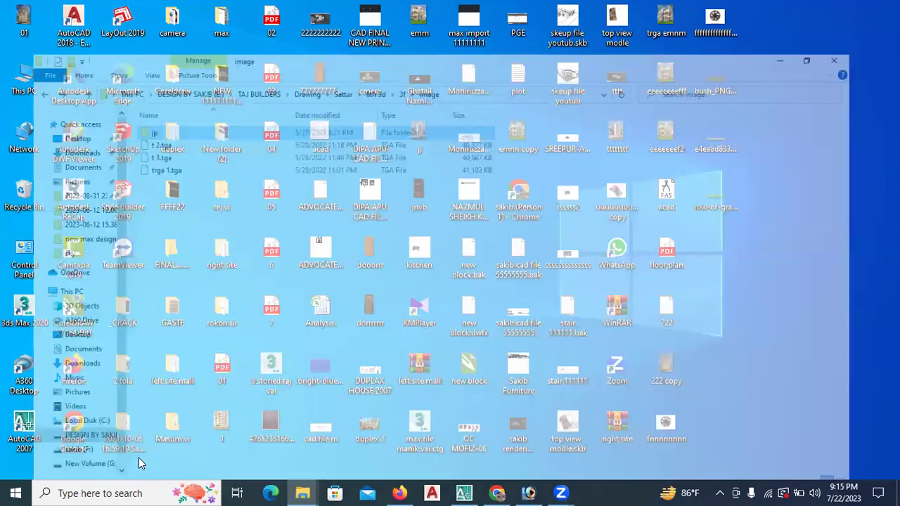
pyautogui.click(140, 114)
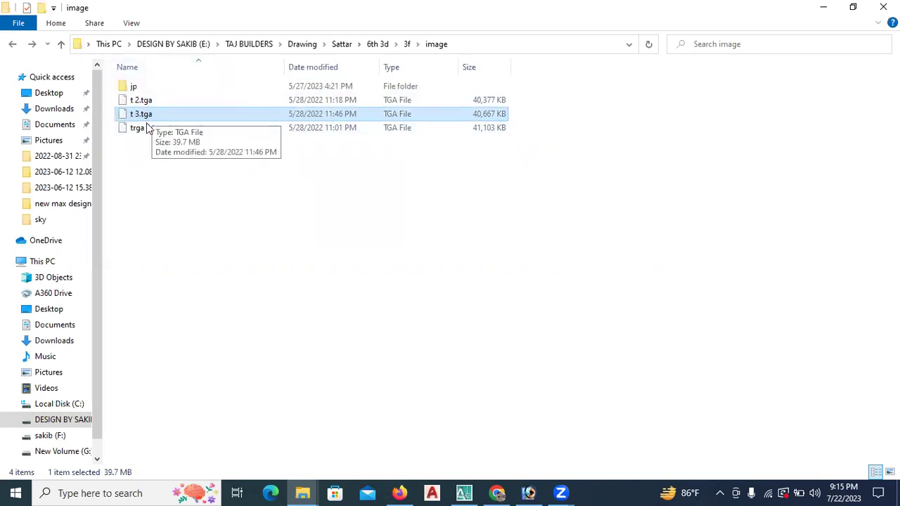
pyautogui.doubleClick(144, 90)
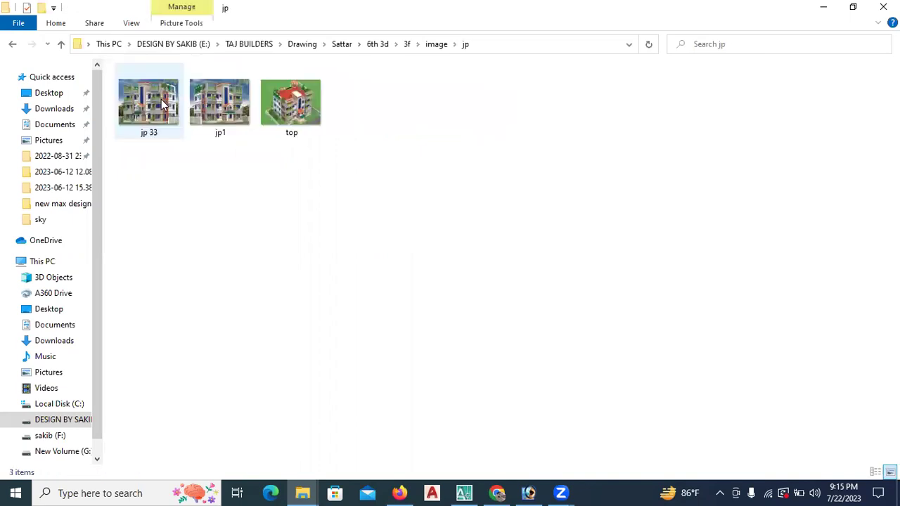
pyautogui.click(13, 44)
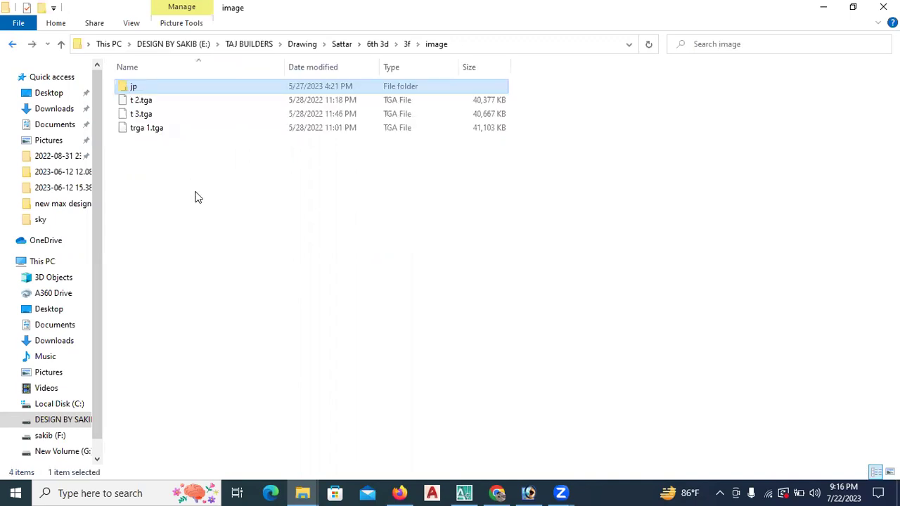
pyautogui.click(144, 113)
pyautogui.click(140, 100)
pyautogui.doubleClick(137, 88)
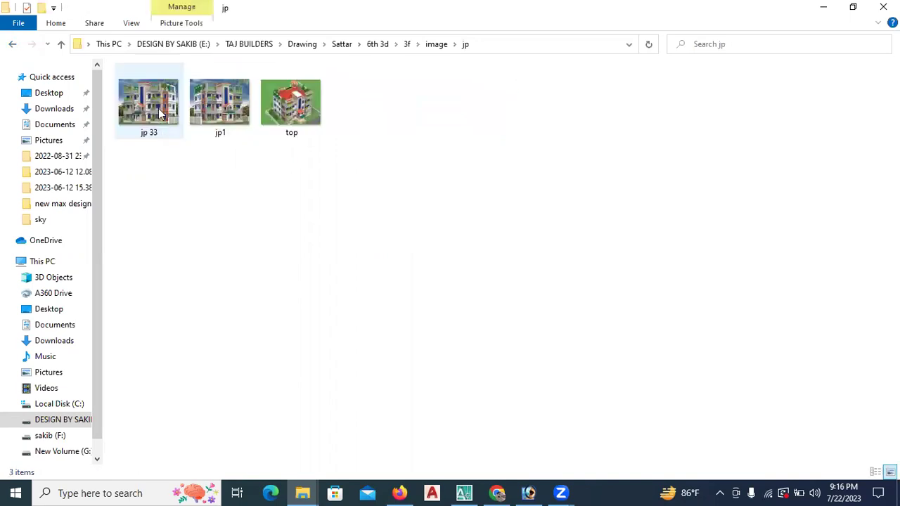
# Step: View the finished building renders jp 33 and jp1 as references, inspecting jp 33 up close
pyautogui.doubleClick(160, 114)
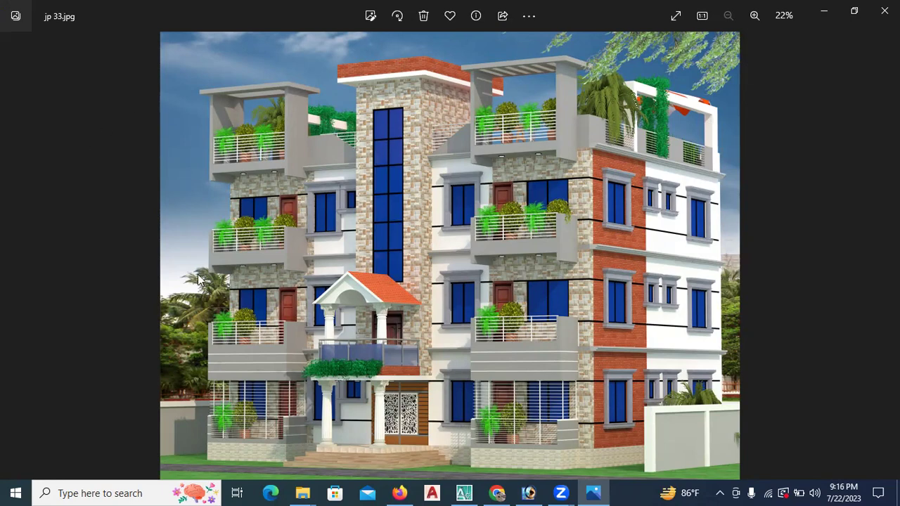
pyautogui.scroll(1, 195, 323)
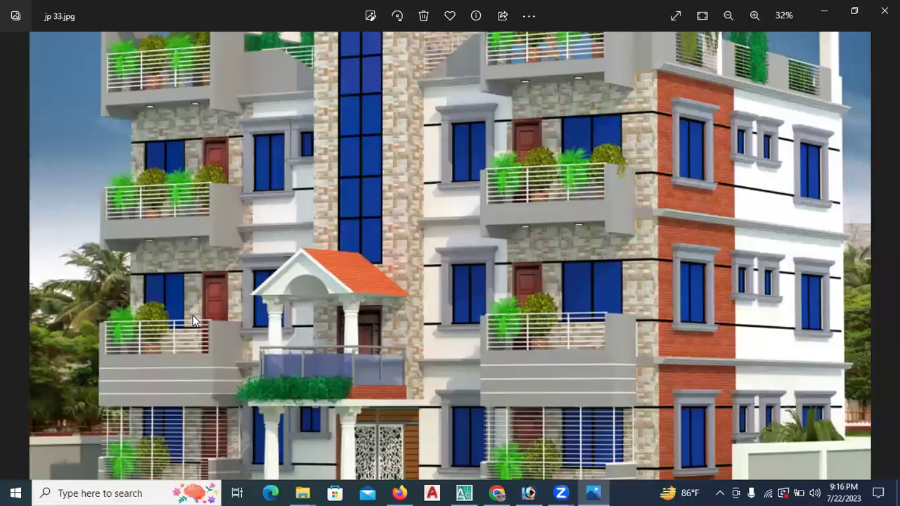
pyautogui.scroll(-1, 193, 315)
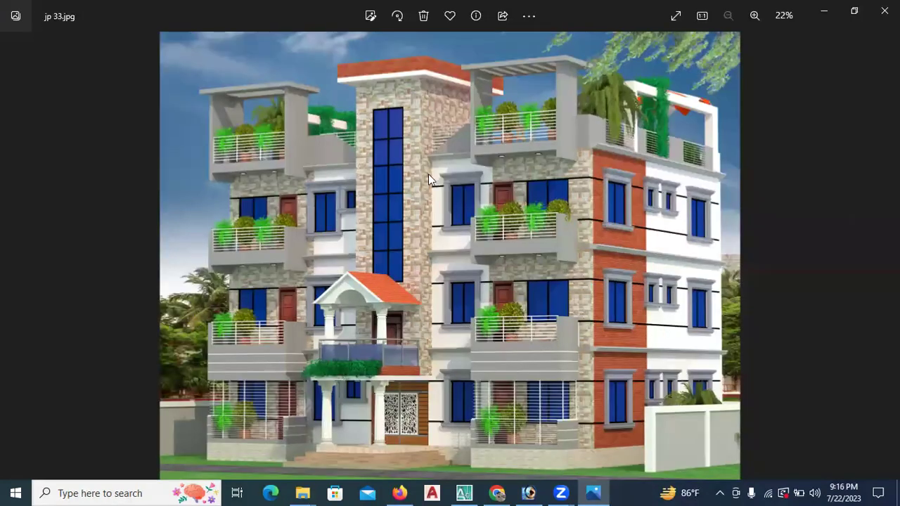
pyautogui.click(823, 11)
pyautogui.doubleClick(222, 107)
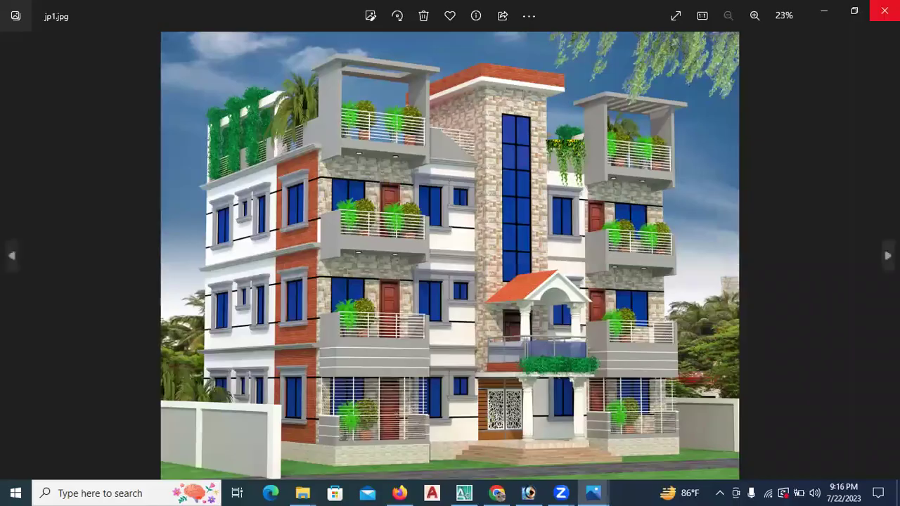
pyautogui.click(887, 8)
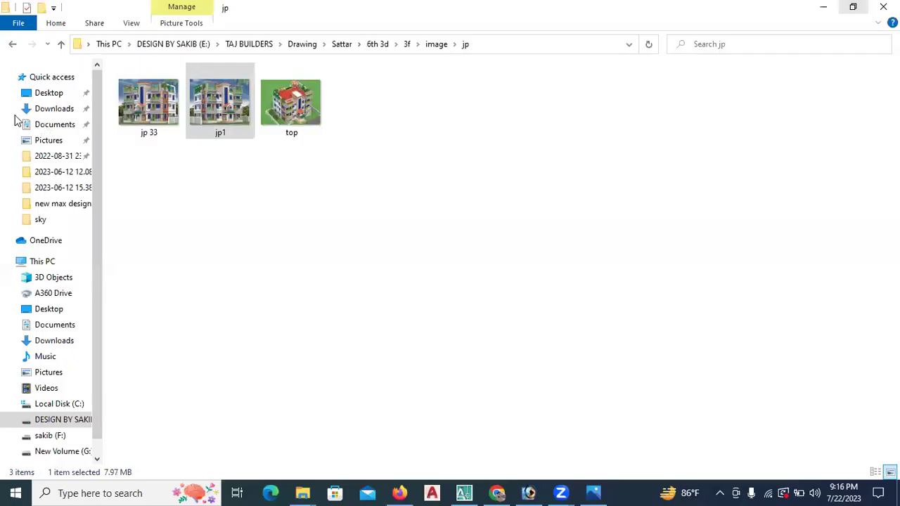
# Step: Go back to the image folder, open trga 1.tga in Photoshop, and center its document window in the workspace
pyautogui.click(12, 46)
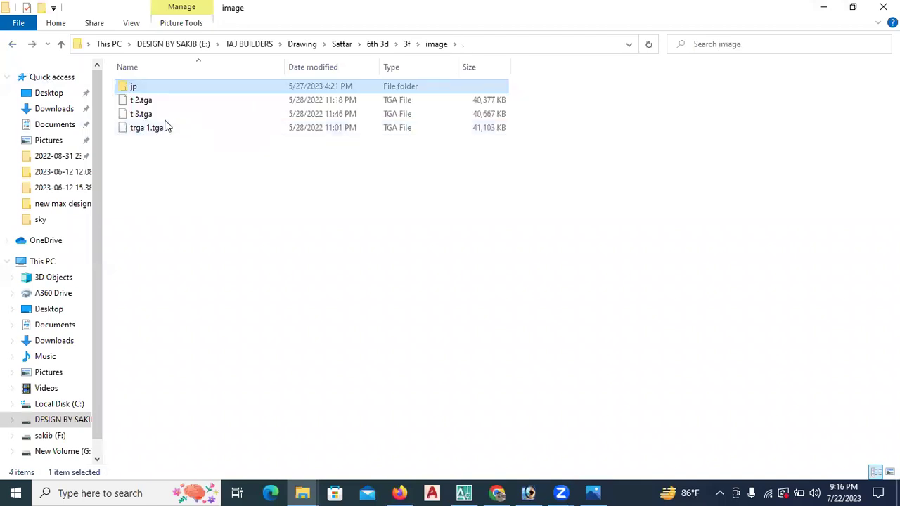
pyautogui.click(149, 114)
pyautogui.moveTo(137, 128); pyautogui.dragTo(363, 227)
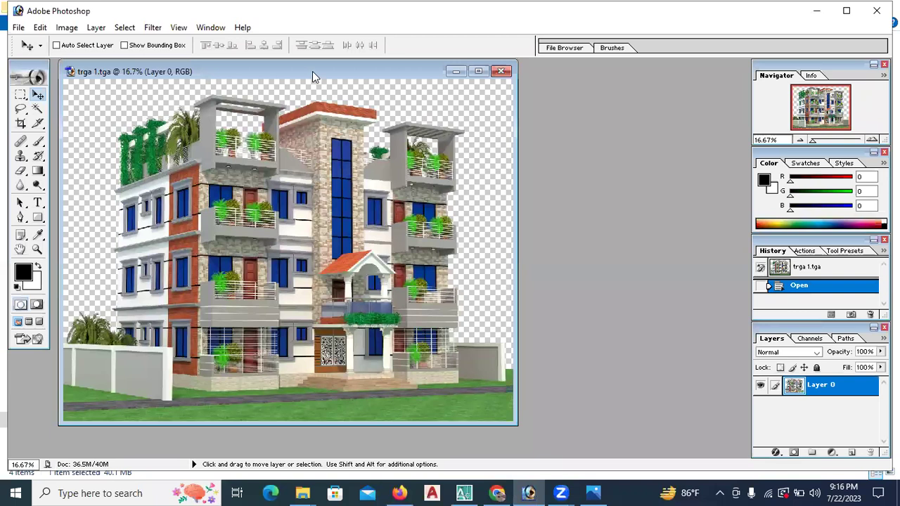
pyautogui.moveTo(315, 71); pyautogui.dragTo(459, 80)
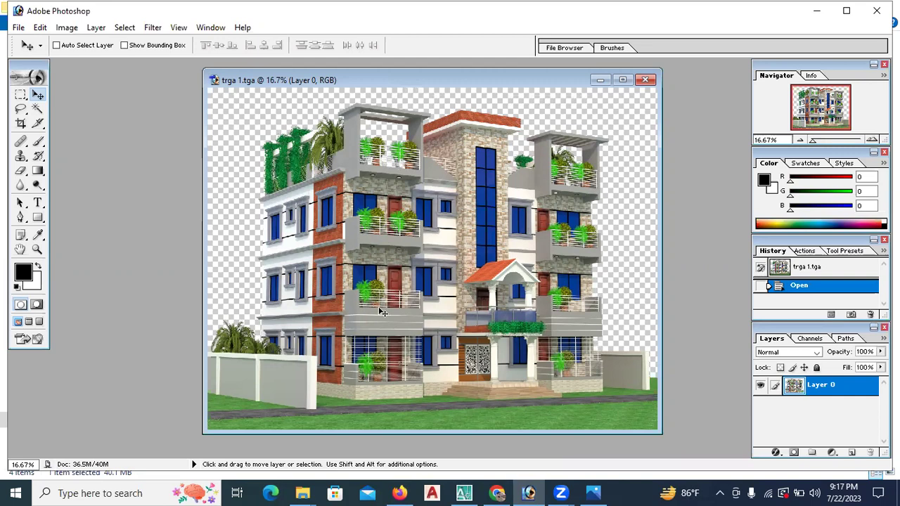
# Step: Examine the building render and its transparent background in trga 1.tga at different magnifications
pyautogui.scroll(1, 380, 311)
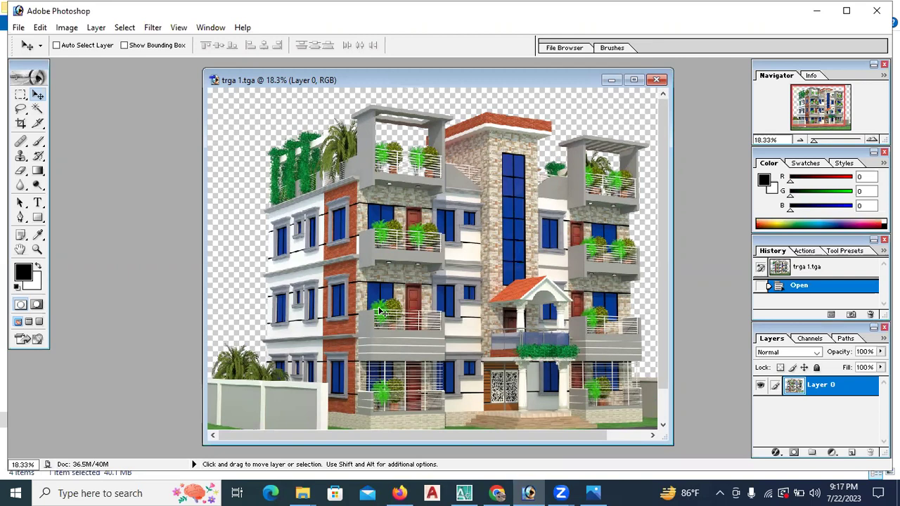
pyautogui.hotkey('alt', '-')
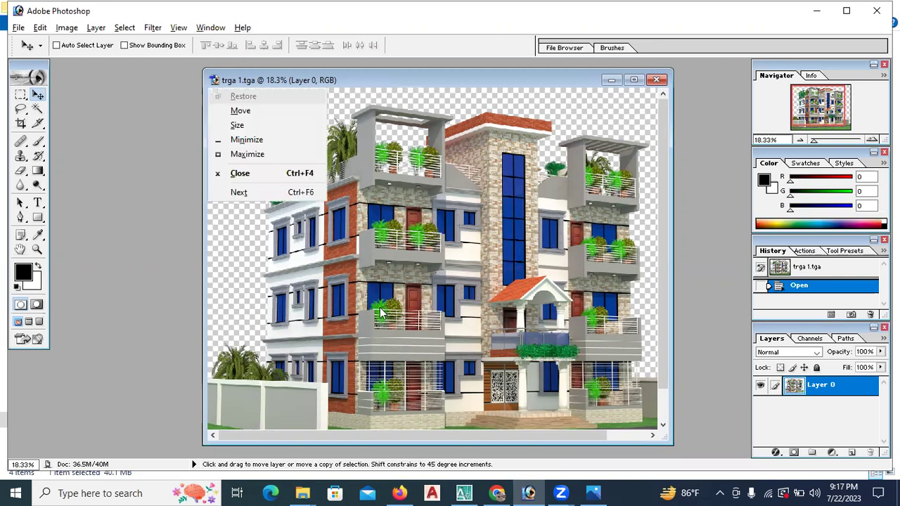
pyautogui.click(130, 249)
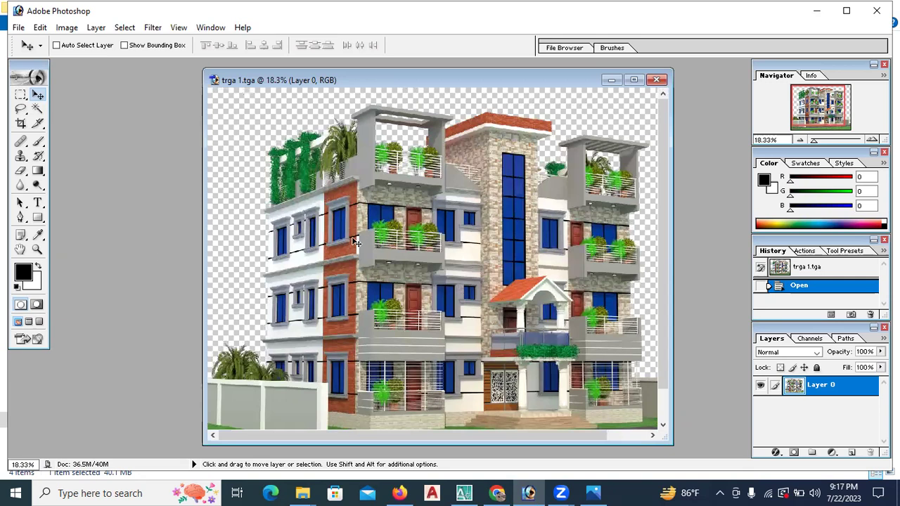
pyautogui.scroll(-3, 353, 236)
pyautogui.scroll(3, 353, 236)
pyautogui.scroll(-3, 353, 236)
pyautogui.scroll(3, 353, 236)
pyautogui.scroll(-2, 362, 316)
pyautogui.scroll(2, 370, 327)
# Step: Switch to the pnj tree folder in File Explorer and look through its cutout images again
pyautogui.click(323, 492)
pyautogui.click(312, 458)
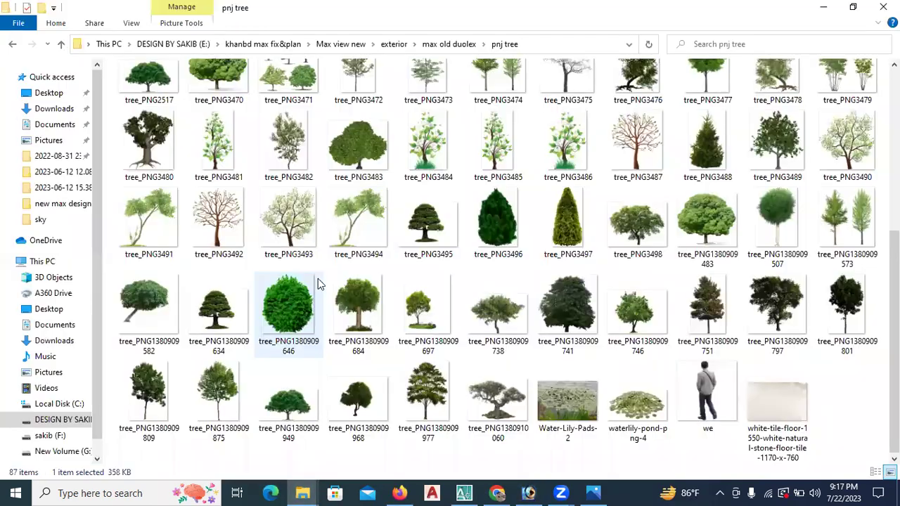
pyautogui.scroll(5, 317, 279)
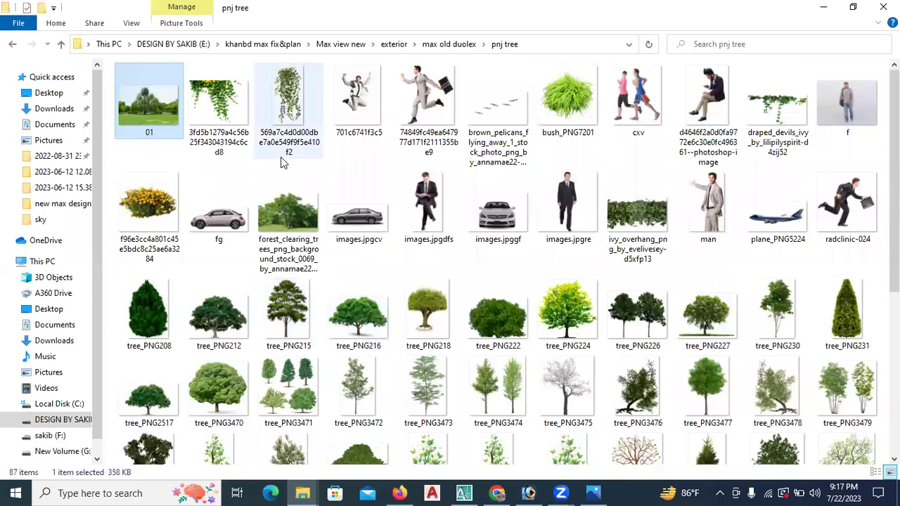
pyautogui.scroll(-5, 458, 246)
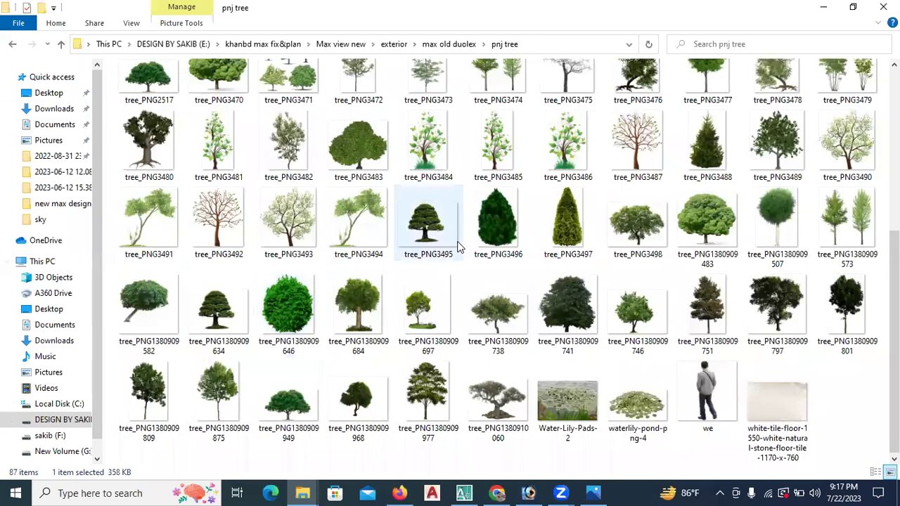
pyautogui.scroll(5, 458, 246)
# Step: Navigate back from the pnj tree folder to the root of the E: drive
pyautogui.click(13, 44)
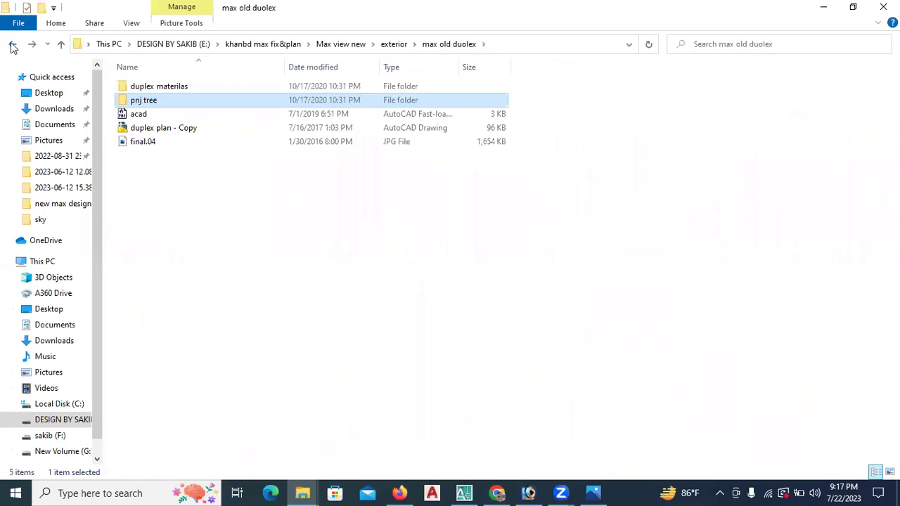
pyautogui.click(13, 44)
pyautogui.click(12, 44)
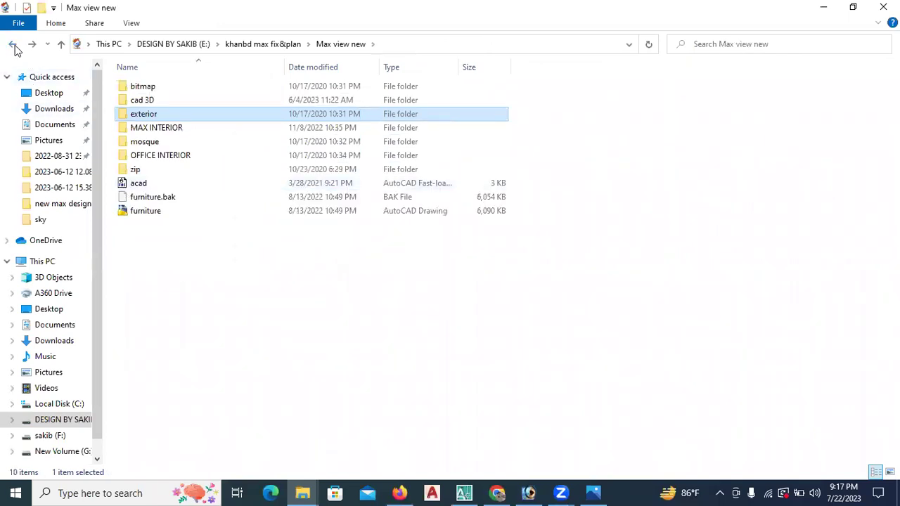
pyautogui.click(12, 45)
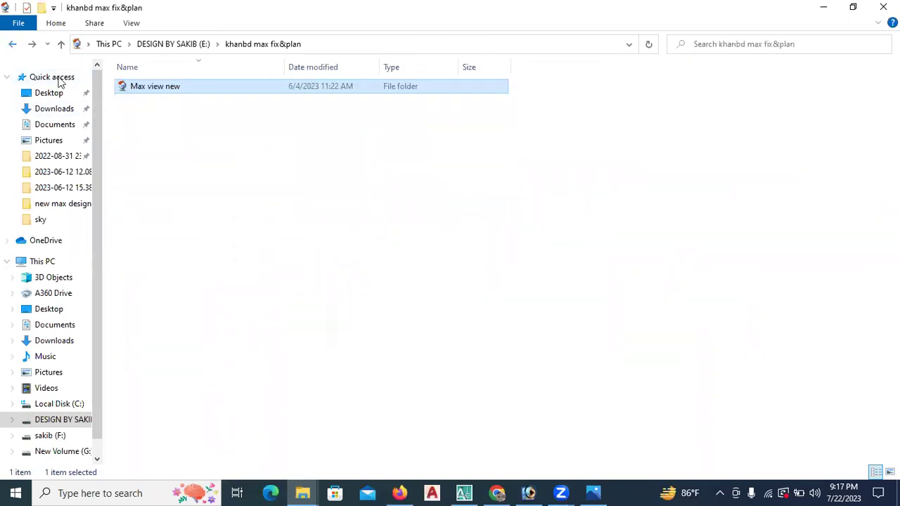
pyautogui.click(13, 44)
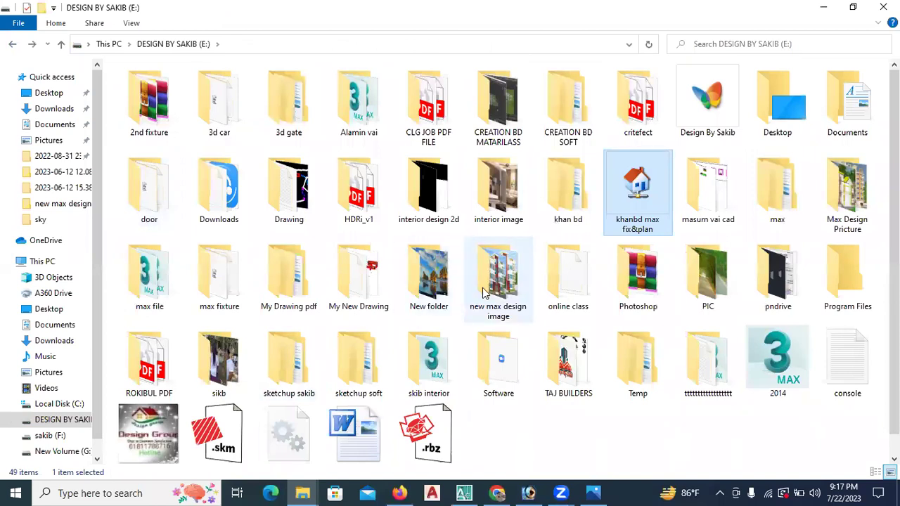
# Step: Go from the drive's root through khanbd max fix&plan, Max view new and bitmap to the sky image folder
pyautogui.doubleClick(630, 209)
pyautogui.doubleClick(175, 93)
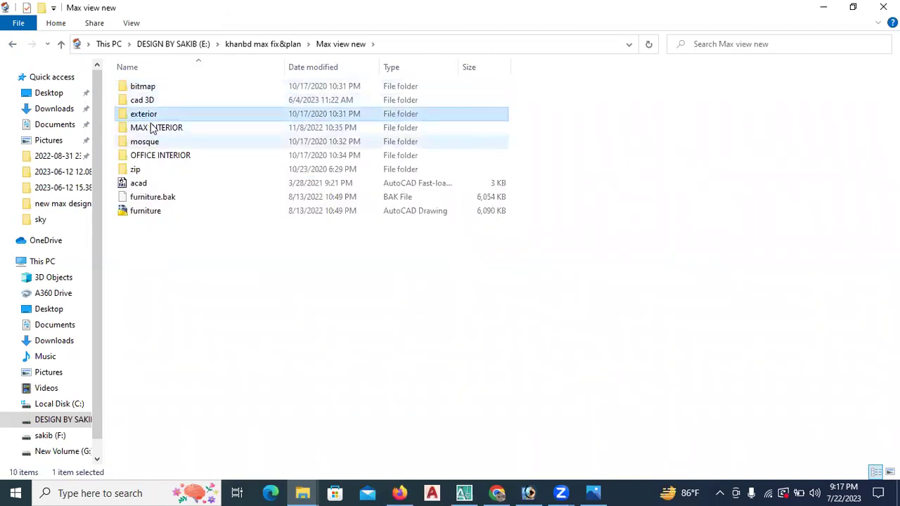
pyautogui.doubleClick(144, 87)
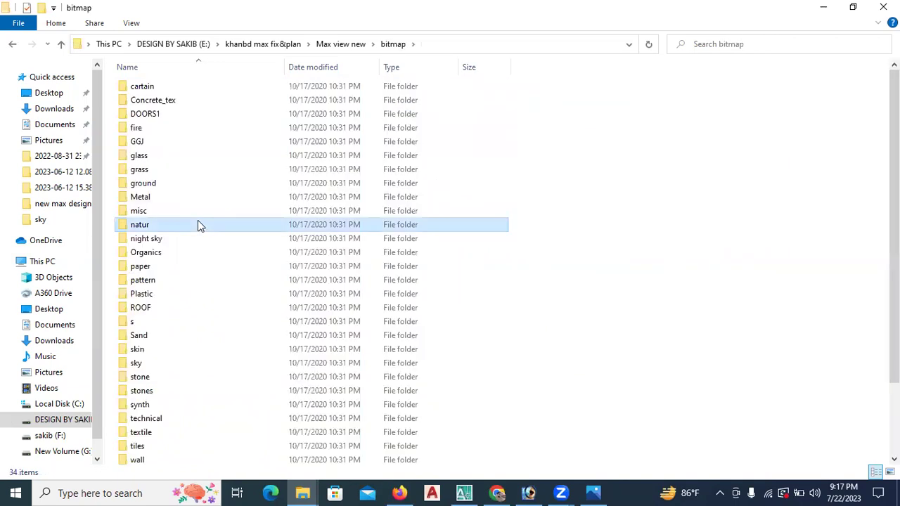
pyautogui.press('s')
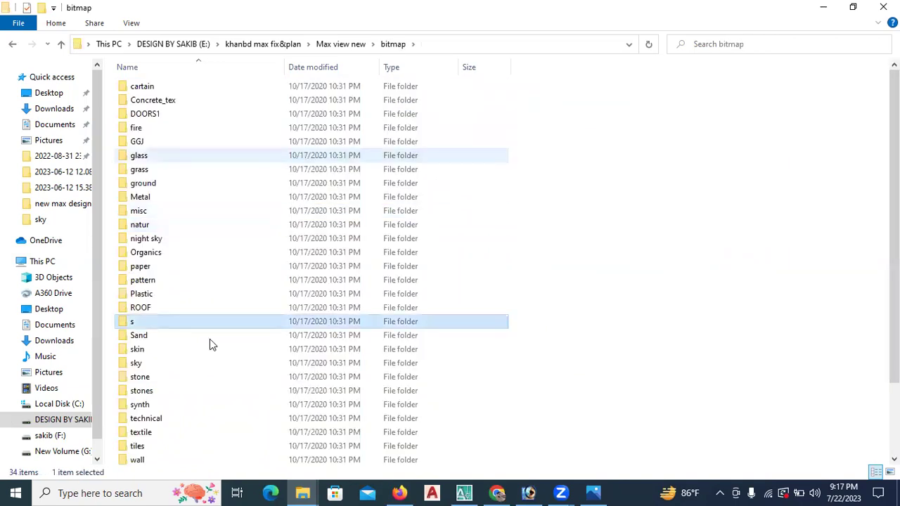
pyautogui.doubleClick(147, 363)
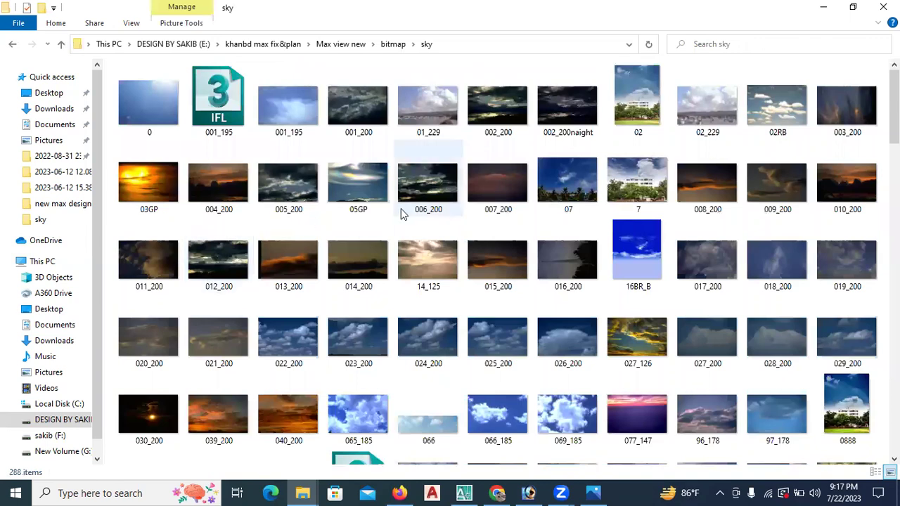
# Step: Look through the sky folder's images and preview sky10.jpg and sky (1).jpg at full size
pyautogui.scroll(-10, 404, 215)
pyautogui.scroll(-10, 403, 215)
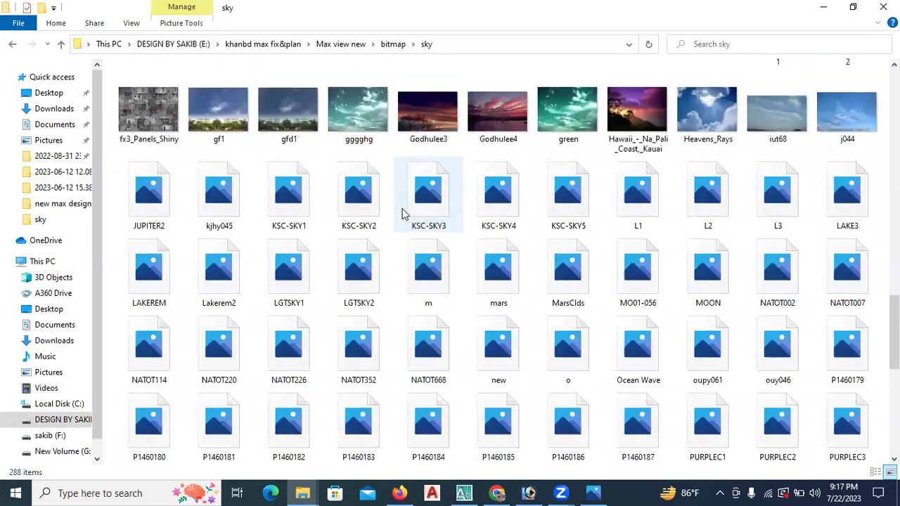
pyautogui.scroll(-3, 407, 226)
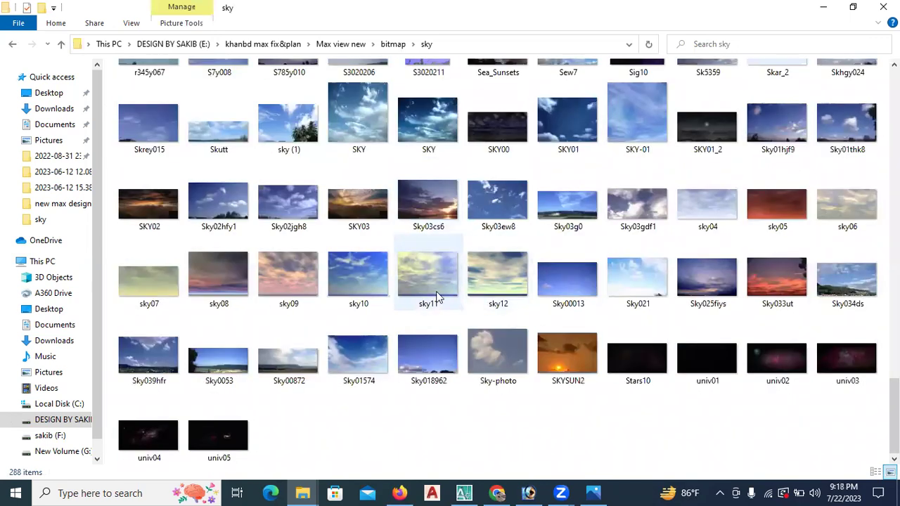
pyautogui.click(368, 259)
pyautogui.doubleClick(368, 259)
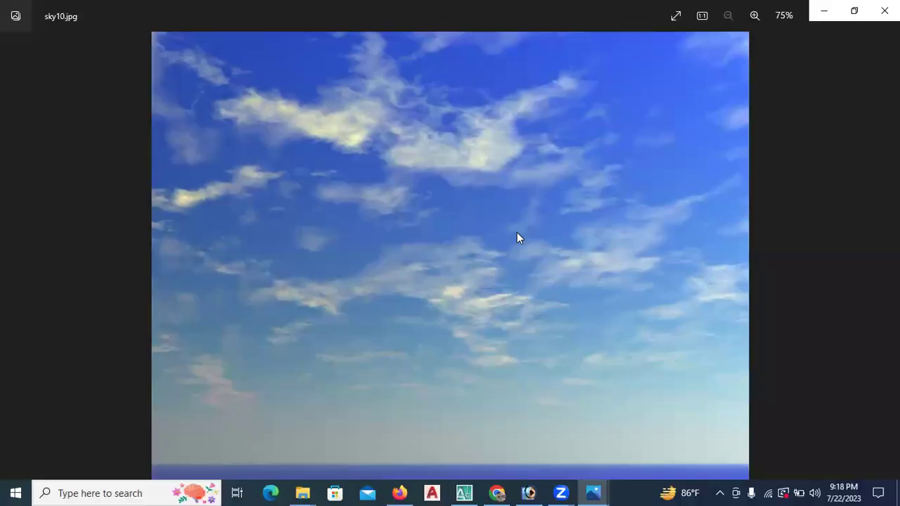
pyautogui.click(886, 6)
pyautogui.click(368, 291)
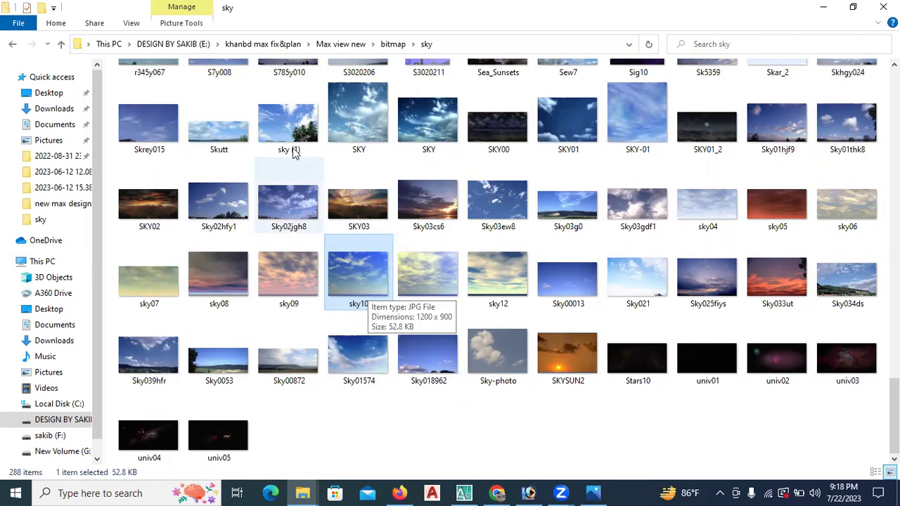
pyautogui.doubleClick(289, 118)
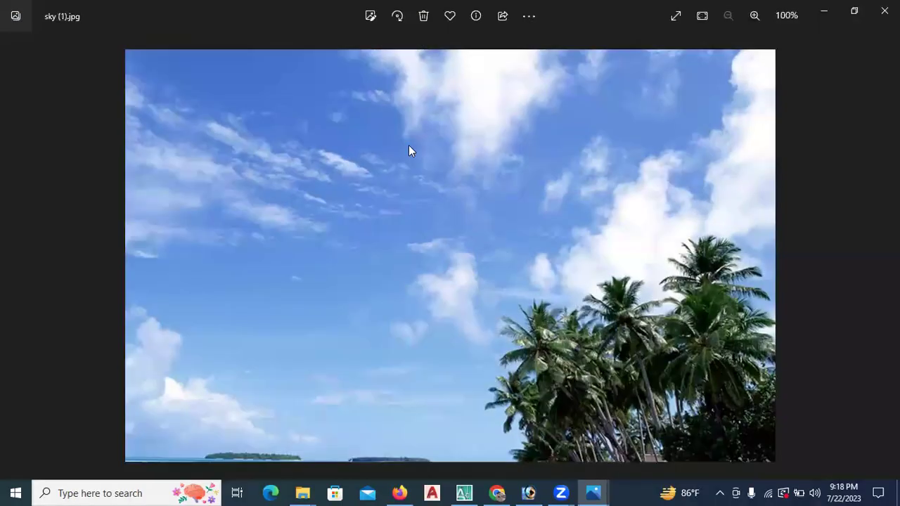
pyautogui.click(883, 9)
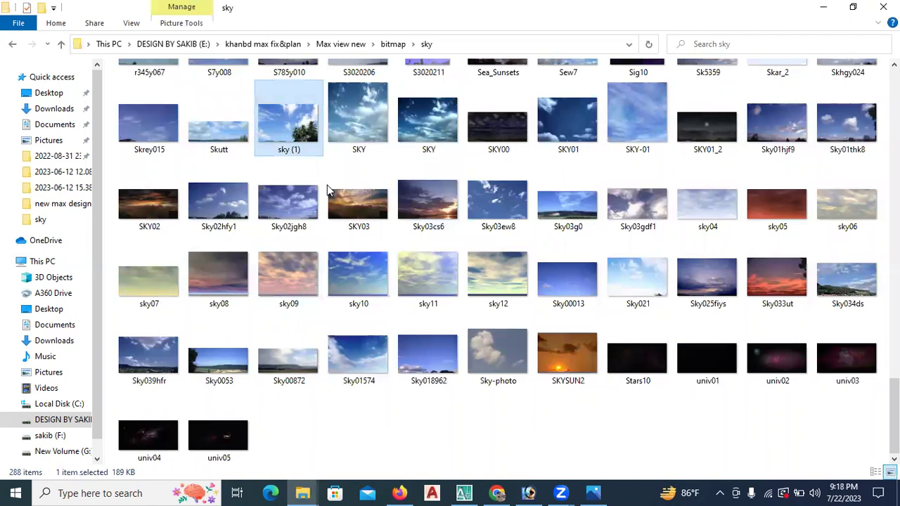
# Step: Open sky10.jpg in Photoshop, place its window beside the building render, and convert its locked background into Layer 0
pyautogui.moveTo(345, 267); pyautogui.dragTo(115, 183)
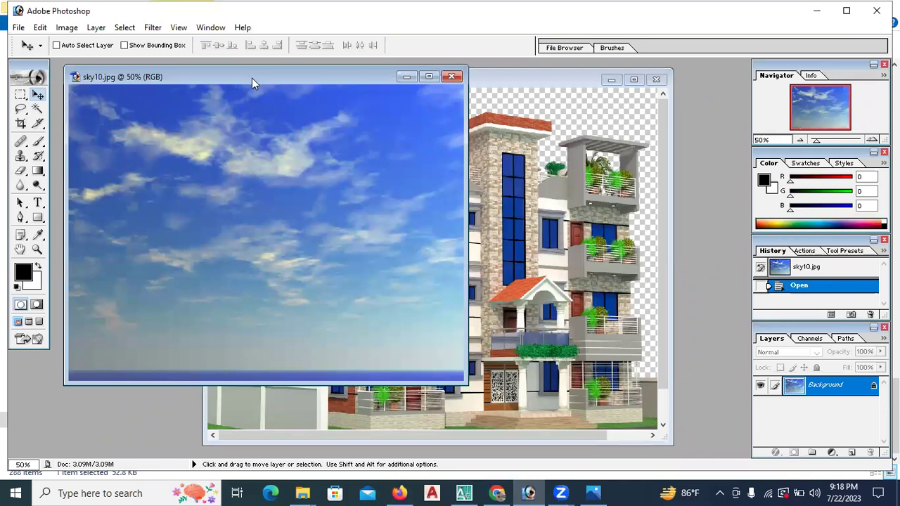
pyautogui.moveTo(252, 78); pyautogui.dragTo(124, 82)
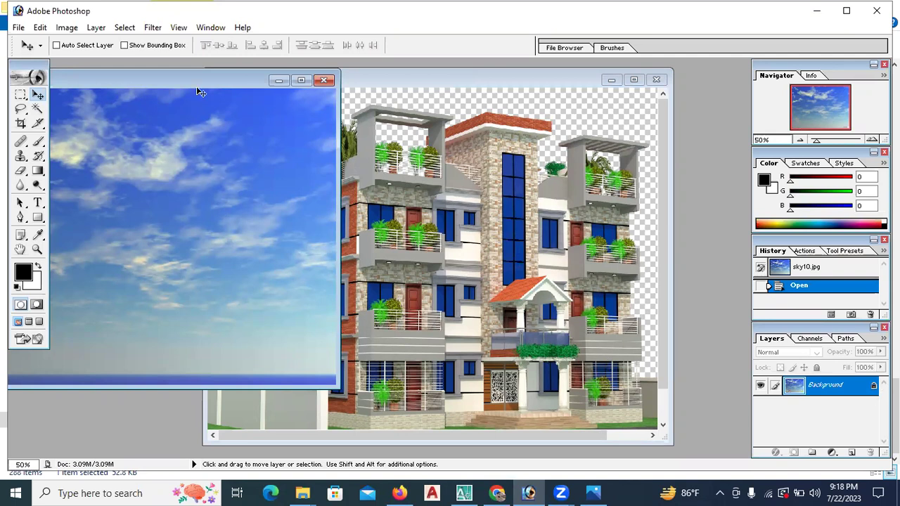
pyautogui.moveTo(211, 83); pyautogui.dragTo(250, 93)
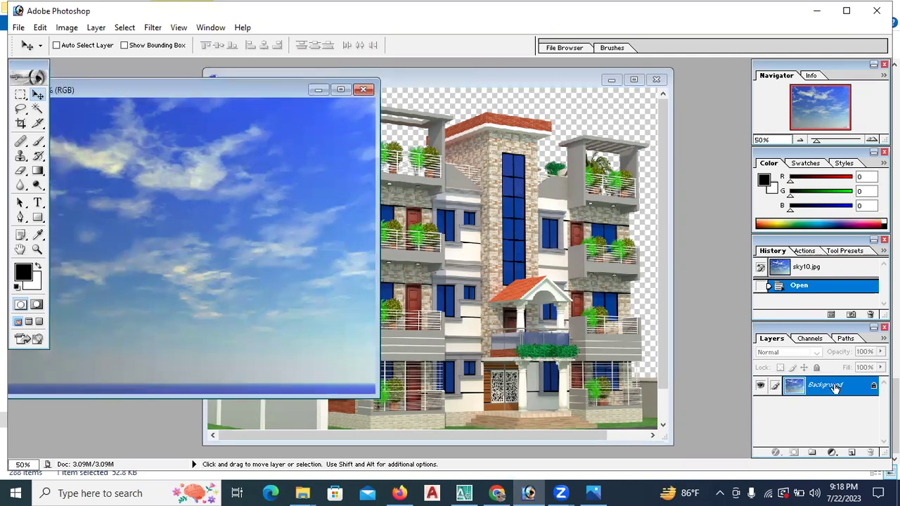
pyautogui.doubleClick(875, 387)
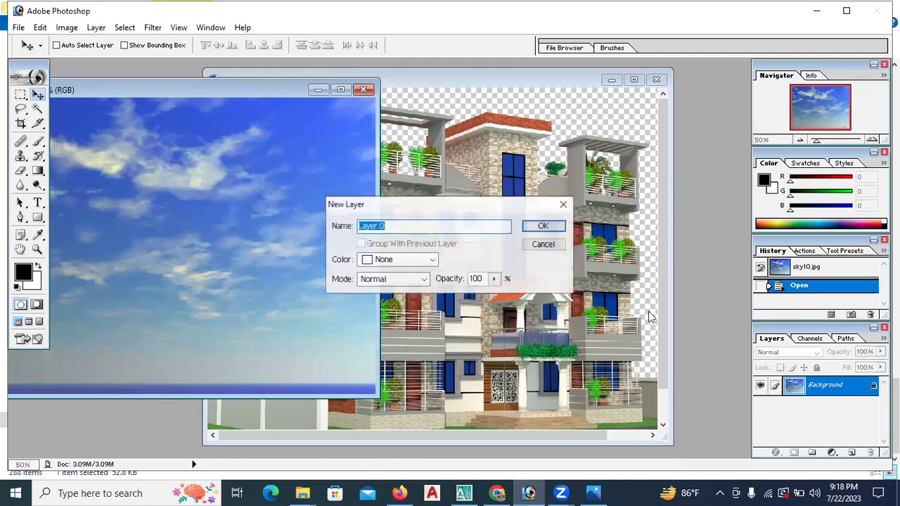
pyautogui.click(545, 227)
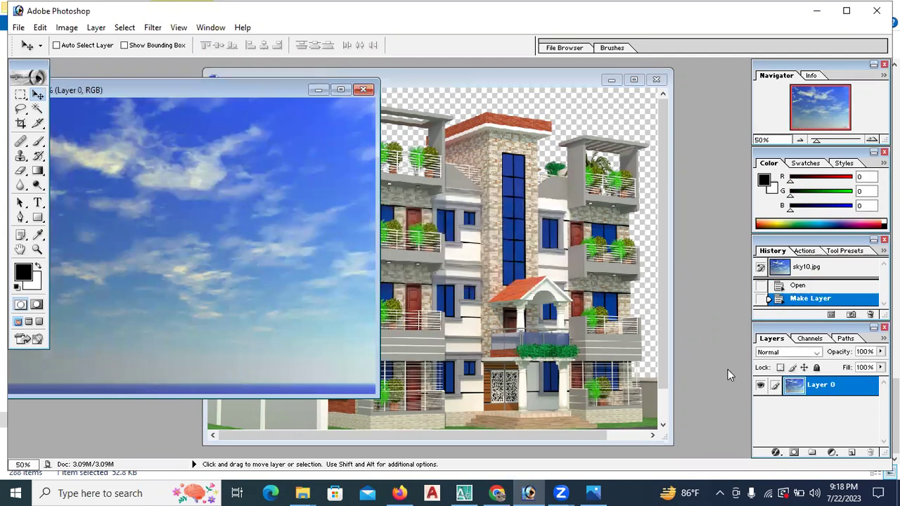
pyautogui.moveTo(257, 101); pyautogui.dragTo(227, 137)
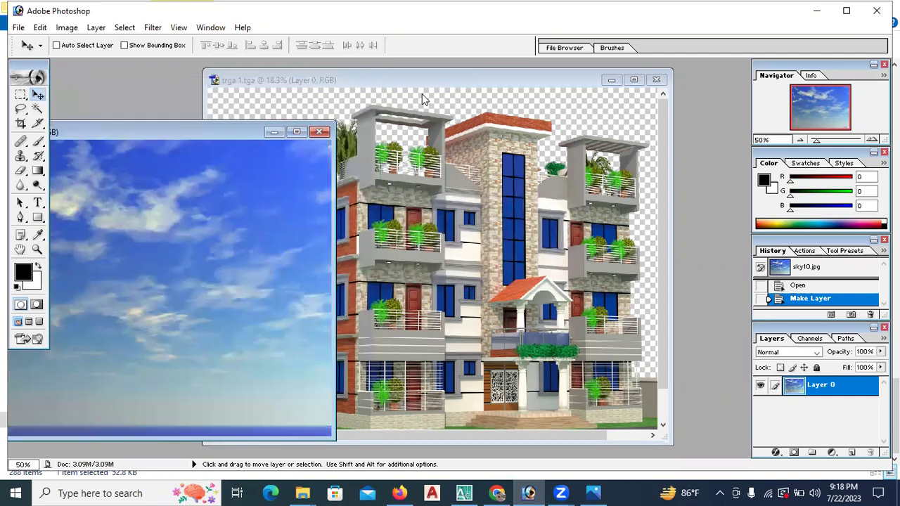
# Step: Arrange the trga 1.tga window next to the sky image and copy the sky layer into it over the building
pyautogui.click(429, 80)
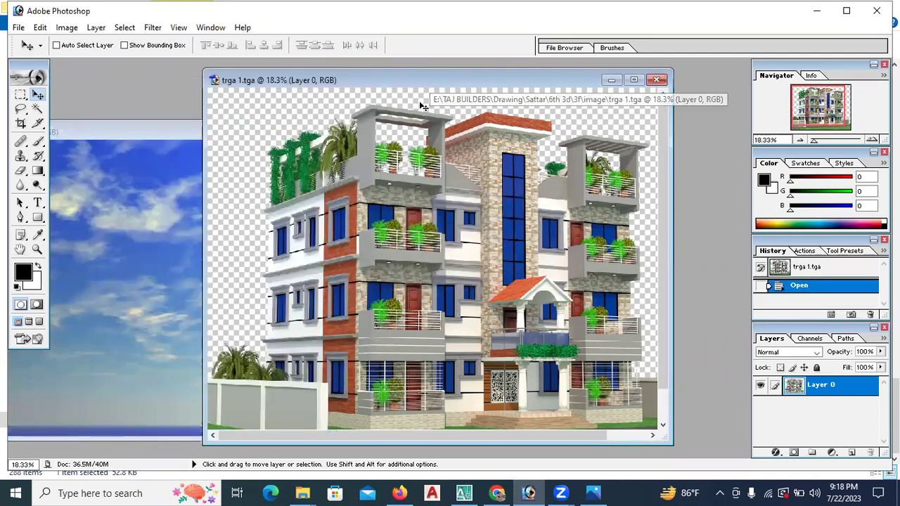
pyautogui.moveTo(265, 80); pyautogui.dragTo(330, 86)
pyautogui.click(206, 132)
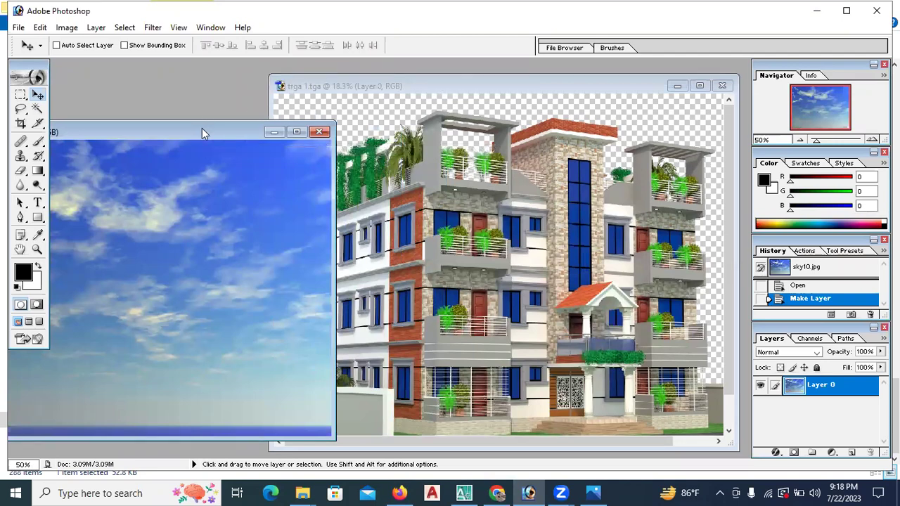
pyautogui.moveTo(136, 293); pyautogui.dragTo(525, 227)
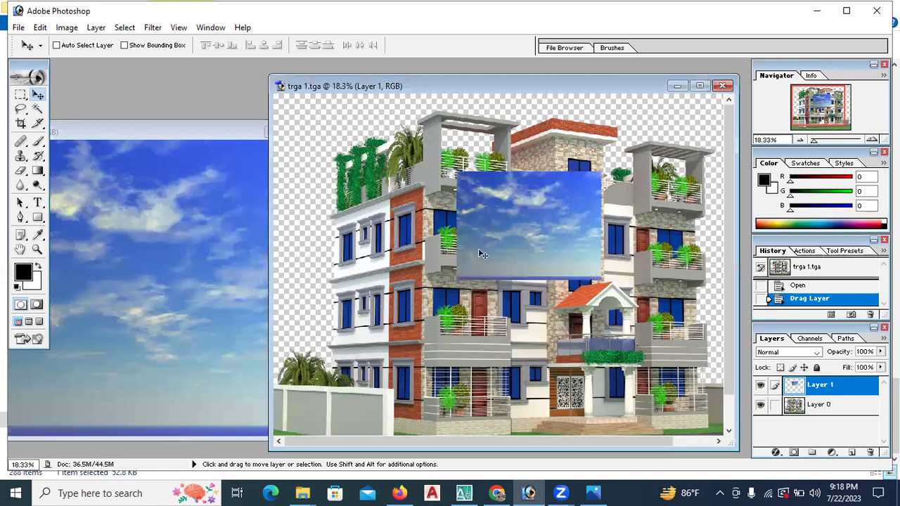
pyautogui.moveTo(478, 249); pyautogui.dragTo(446, 269)
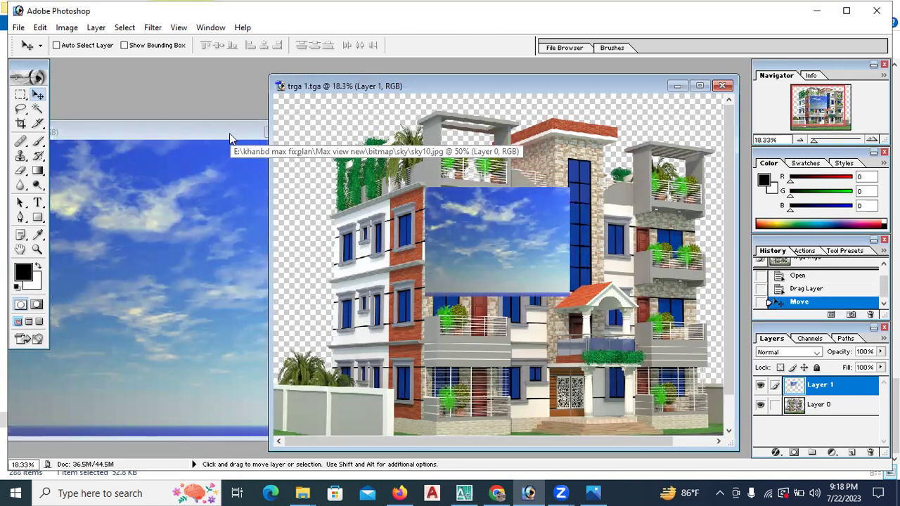
# Step: Close the sky10.jpg document without saving its changes
pyautogui.click(229, 132)
pyautogui.click(317, 133)
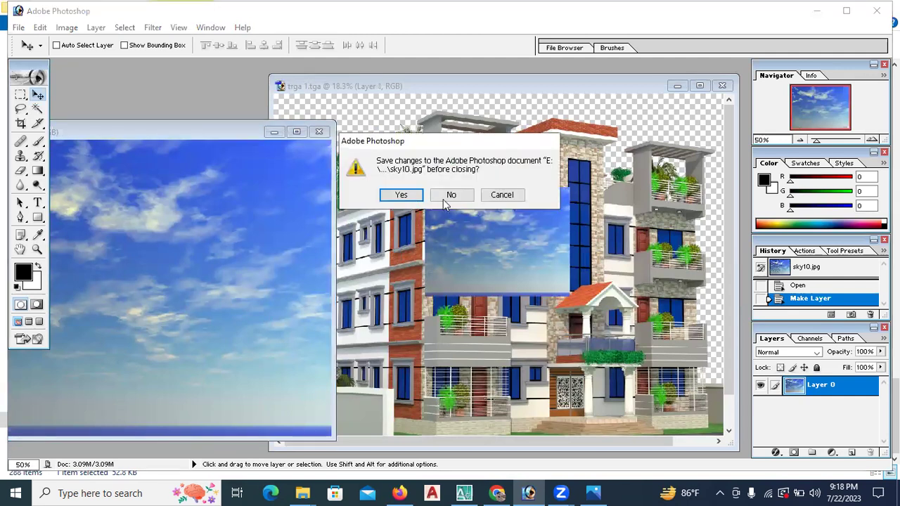
pyautogui.click(453, 197)
# Step: Center the trga 1.tga window in the workspace and reposition the small sky layer over the building's upper floors
pyautogui.moveTo(472, 222); pyautogui.dragTo(443, 236)
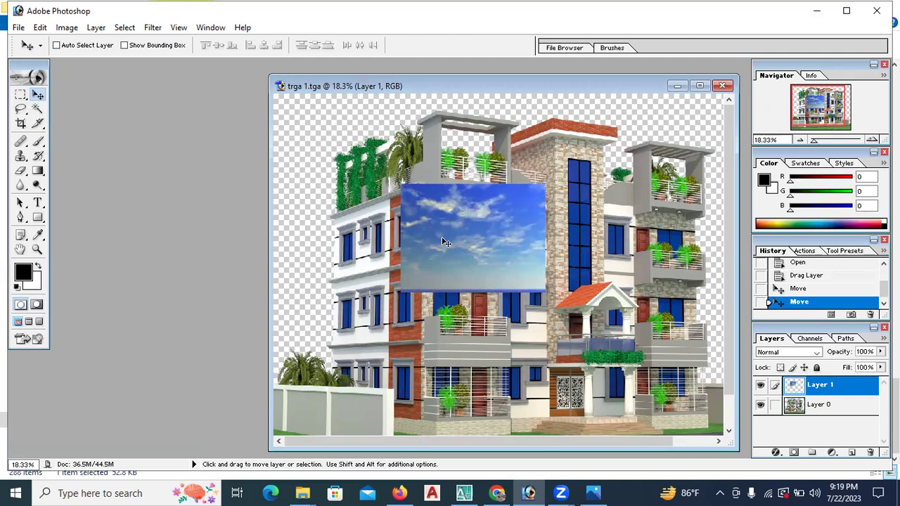
pyautogui.moveTo(443, 239); pyautogui.dragTo(498, 240)
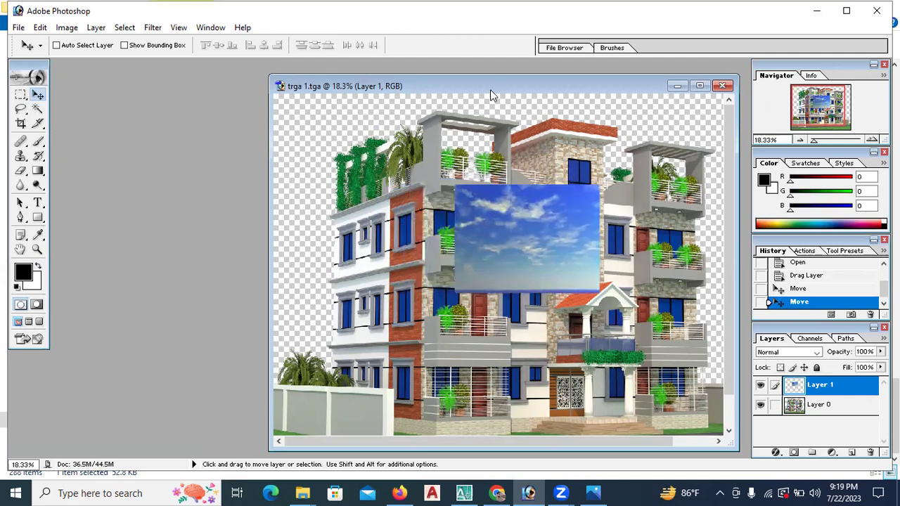
pyautogui.moveTo(489, 89); pyautogui.dragTo(346, 76)
pyautogui.moveTo(365, 198); pyautogui.dragTo(349, 176)
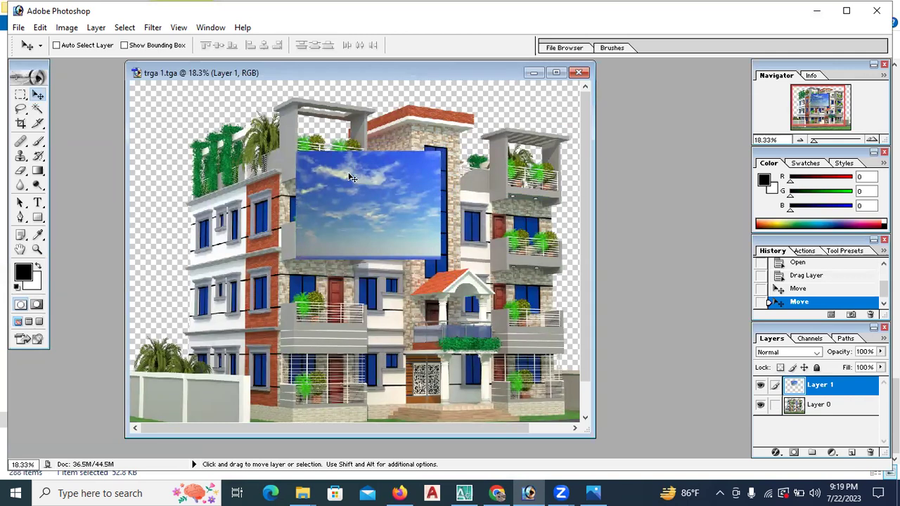
# Step: Scale the sky layer with Free Transform to about 345.5% width and 345.8% height, covering the canvas, and apply it
pyautogui.hotkey('ctrl', 't')
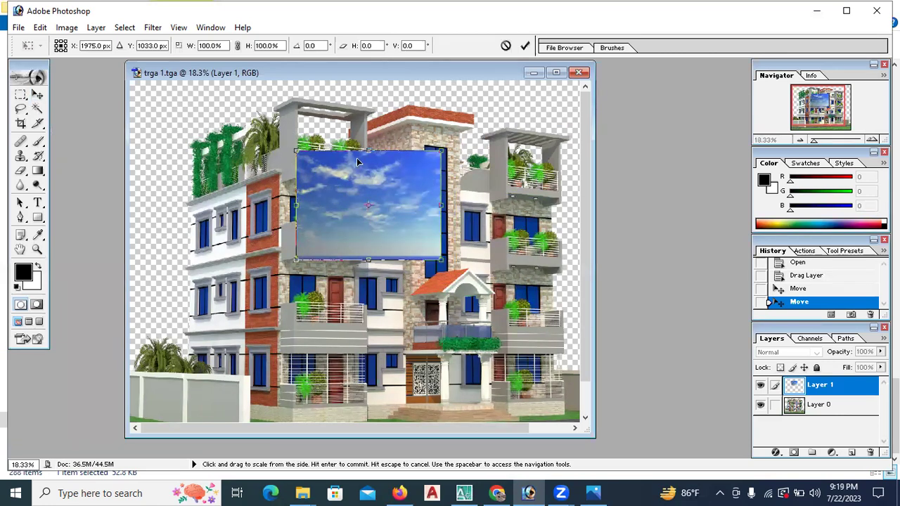
pyautogui.moveTo(298, 150); pyautogui.dragTo(131, 83)
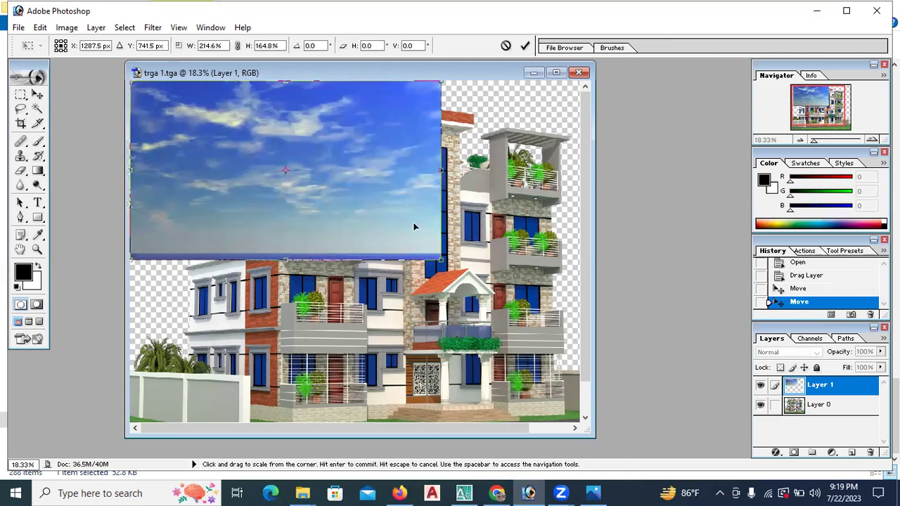
pyautogui.moveTo(441, 260); pyautogui.dragTo(572, 386)
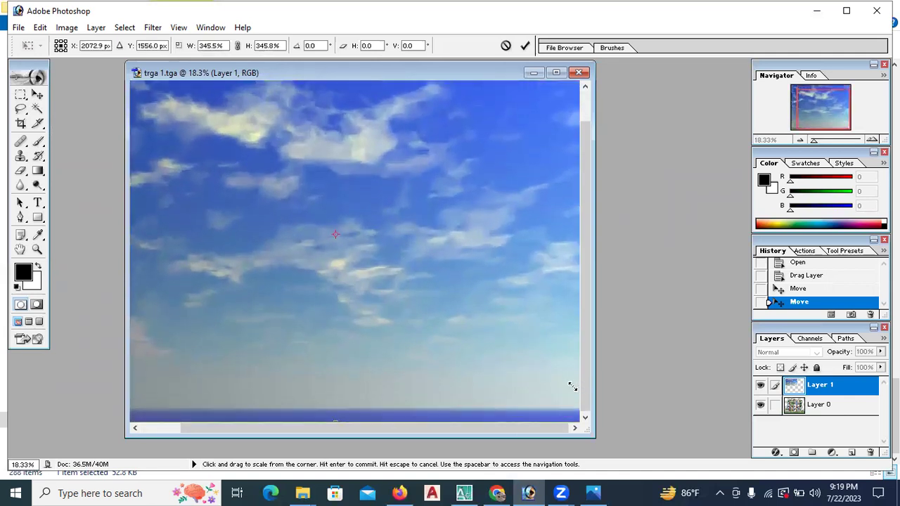
pyautogui.press('Return')
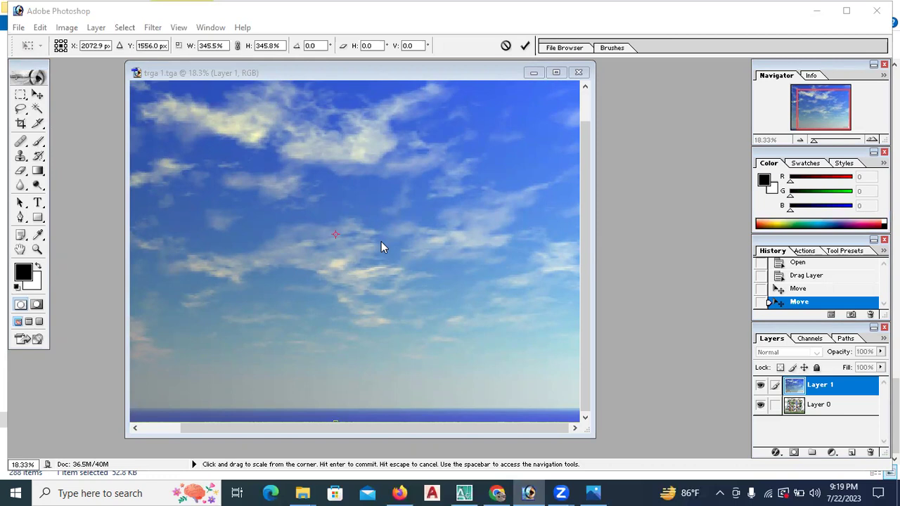
pyautogui.scroll(1, 381, 246)
pyautogui.scroll(-1, 381, 247)
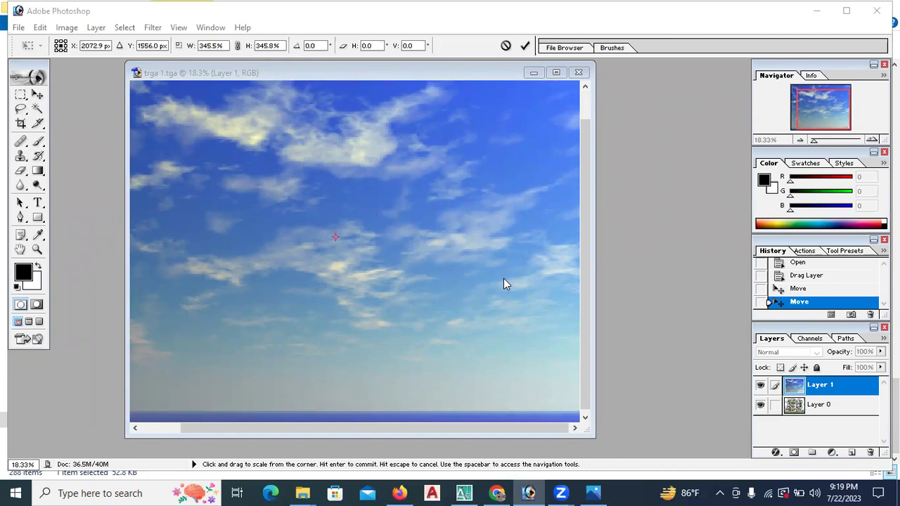
pyautogui.click(503, 278)
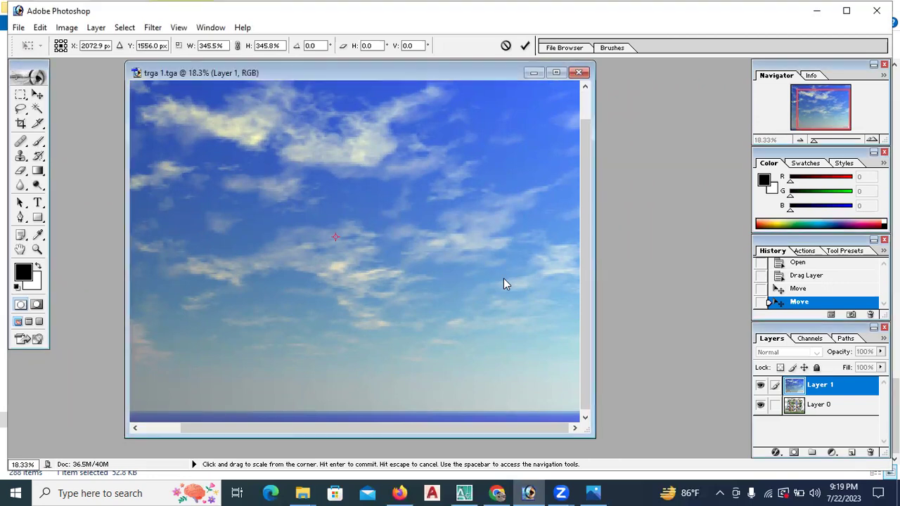
pyautogui.click(38, 95)
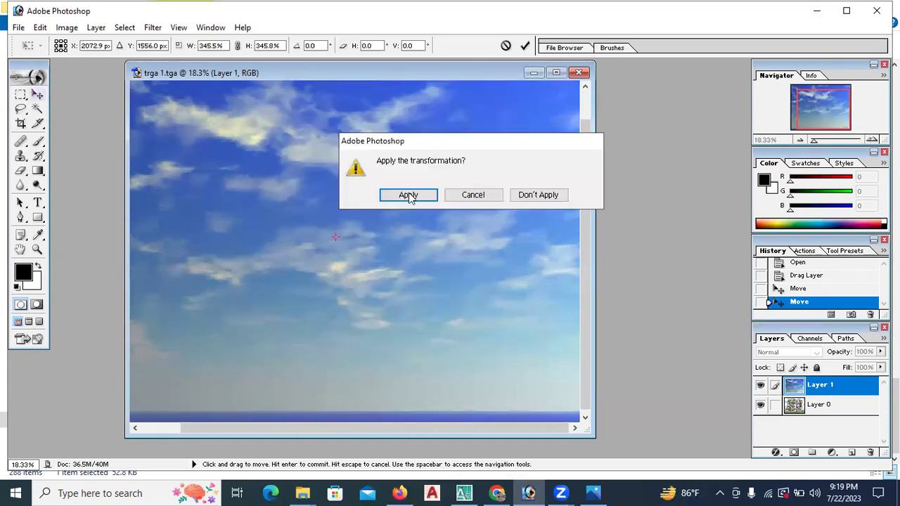
pyautogui.click(409, 195)
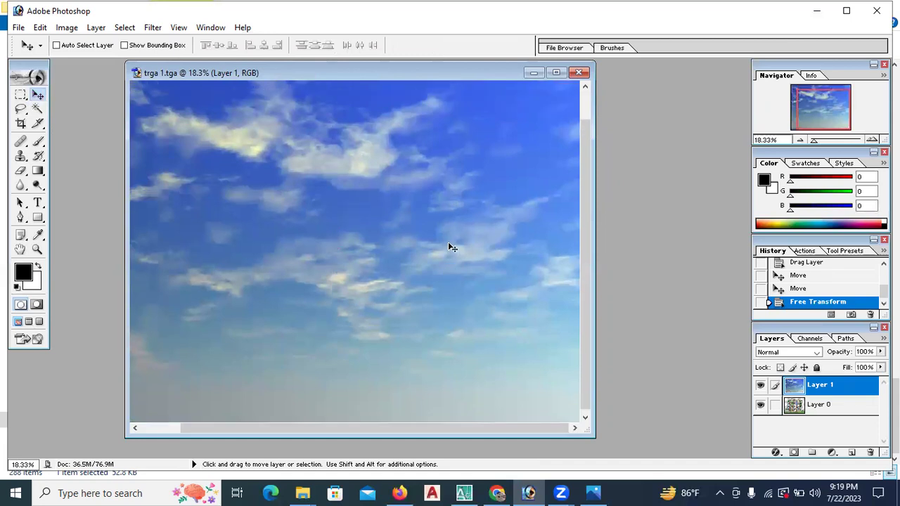
# Step: Adjust the sky layer's position, move the building layer above it, and shift the building slightly upward
pyautogui.moveTo(470, 257); pyautogui.dragTo(523, 298)
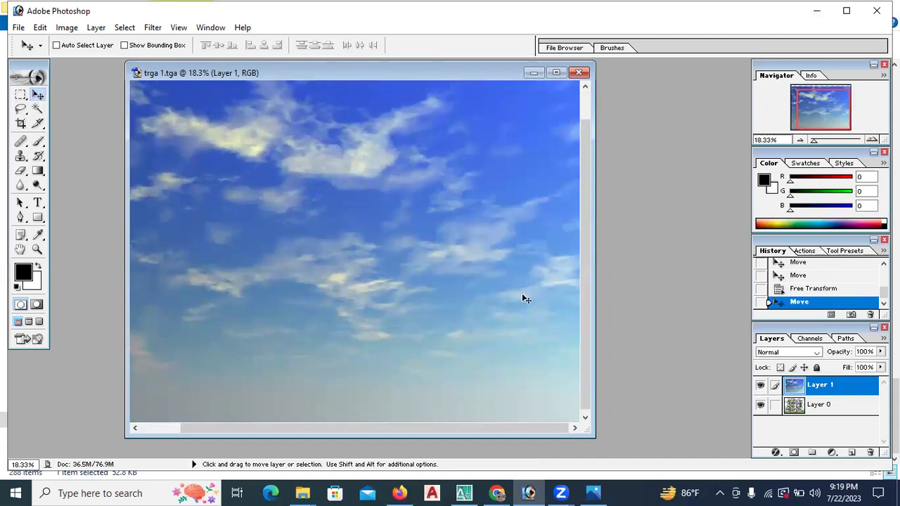
pyautogui.hotkey('alt', '[')
pyautogui.moveTo(822, 404); pyautogui.dragTo(835, 383)
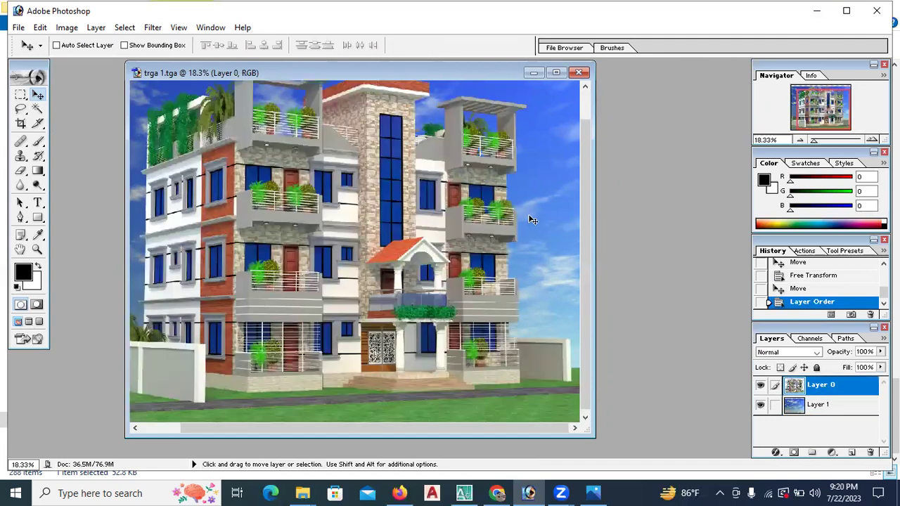
pyautogui.moveTo(536, 238); pyautogui.dragTo(537, 227)
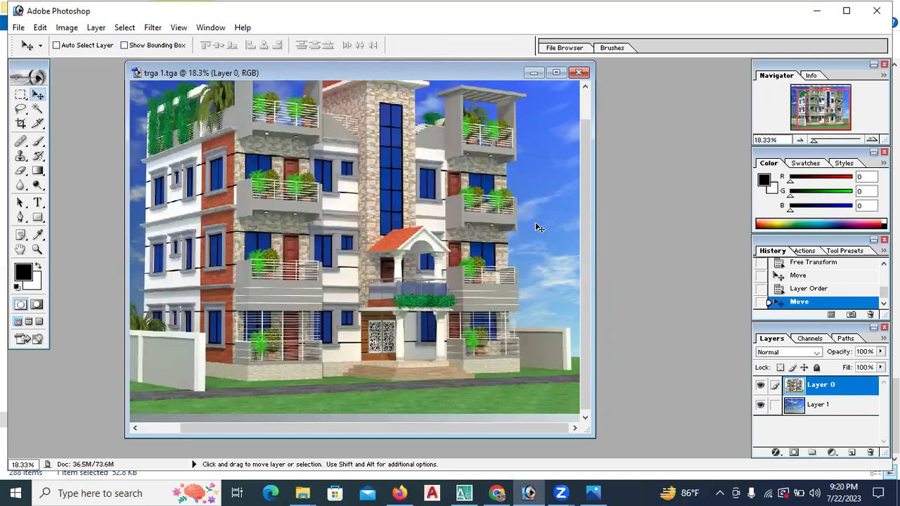
# Step: Step back through the history to the sky layer's Free Transform, undoing the building shift, the layer reorder and the sky move
pyautogui.hotkey('ctrl', 'z')
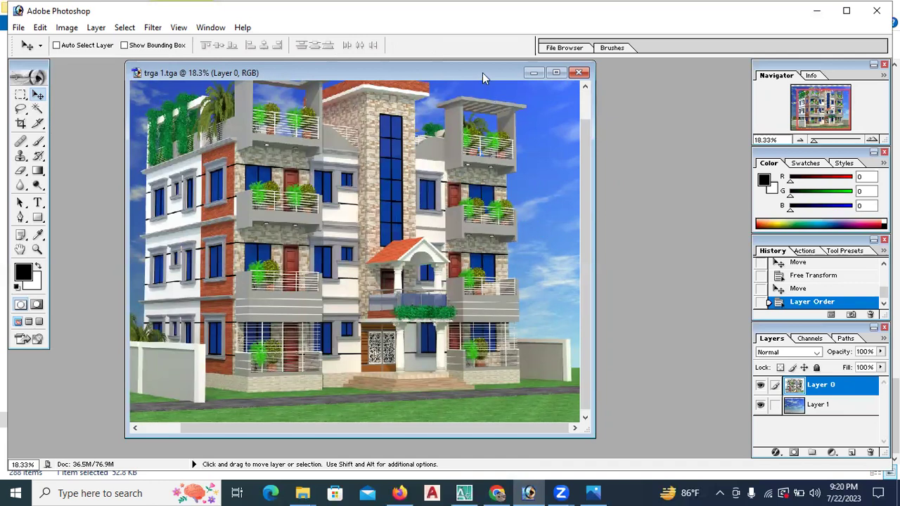
pyautogui.moveTo(482, 77); pyautogui.dragTo(513, 111)
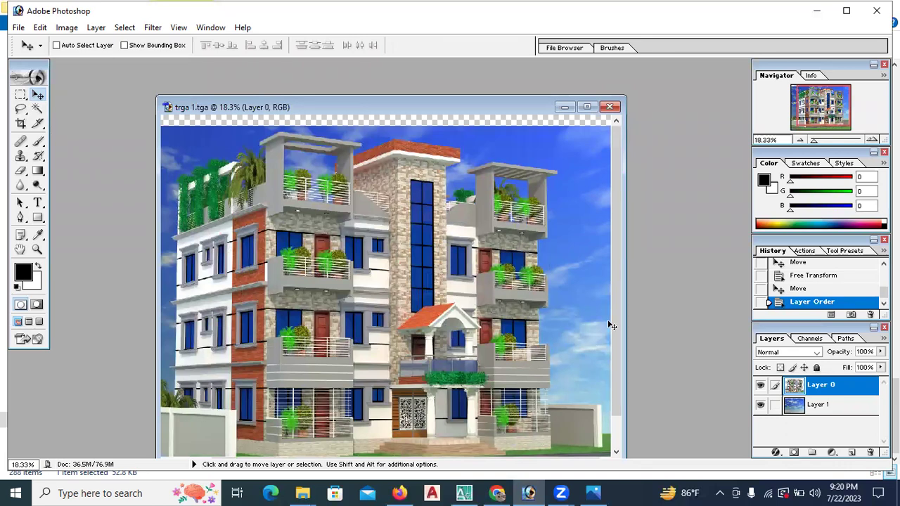
pyautogui.hotkey('ctrl', 'z')
pyautogui.hotkey('ctrl', 'z')
pyautogui.press('alt')
pyautogui.hotkey('ctrl', 'alt', 'z')
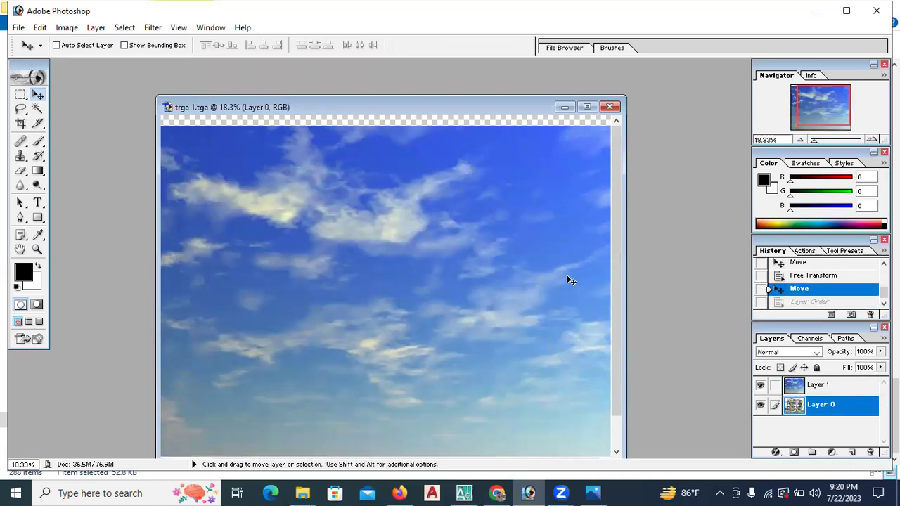
pyautogui.hotkey('ctrl', 'alt', 'z')
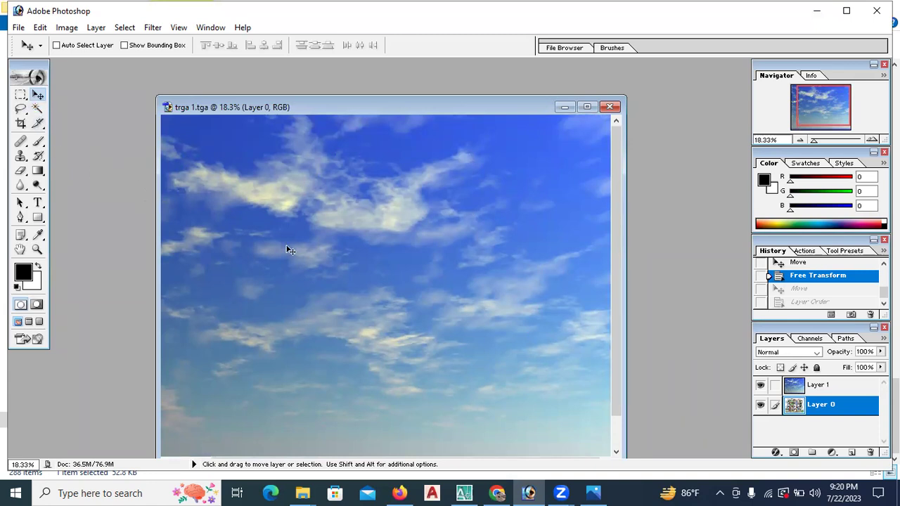
pyautogui.hotkey('ctrl', 't')
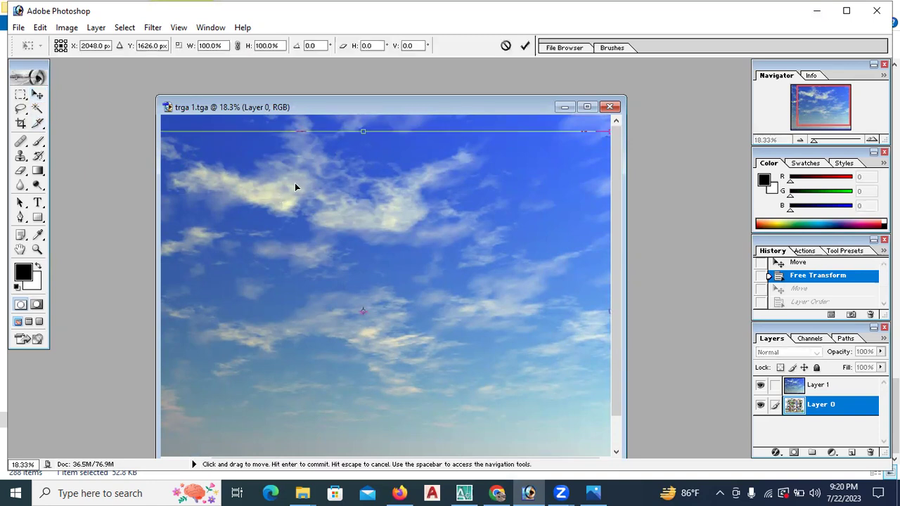
pyautogui.moveTo(366, 132); pyautogui.dragTo(370, 158)
pyautogui.press('ctrl')
pyautogui.hotkey('ctrl', 'z')
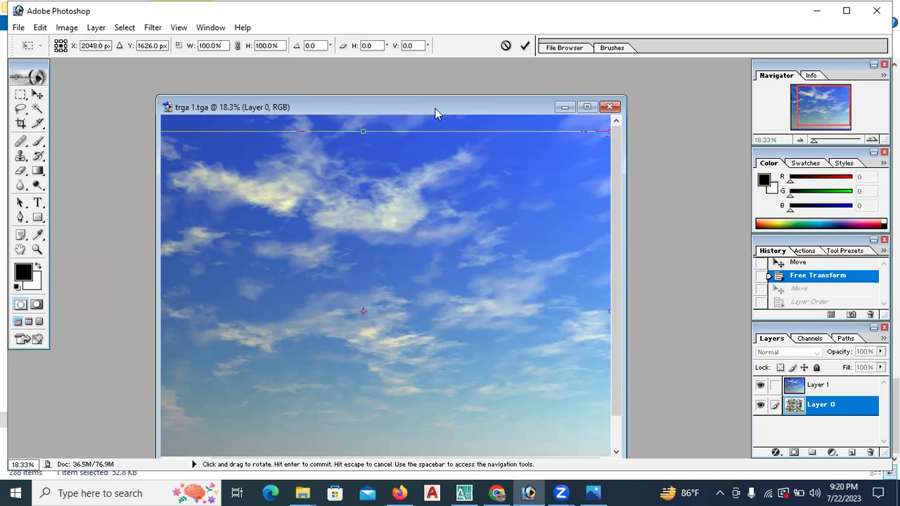
pyautogui.moveTo(437, 107); pyautogui.dragTo(446, 96)
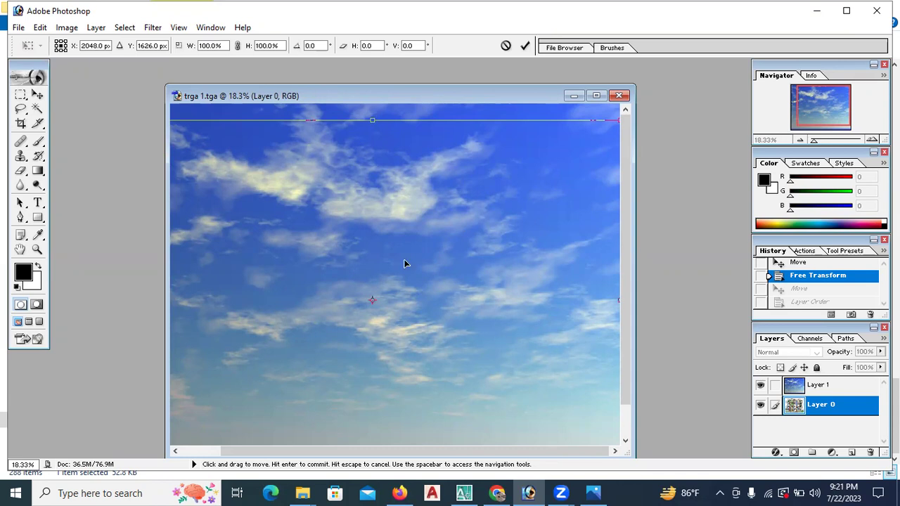
pyautogui.click(37, 94)
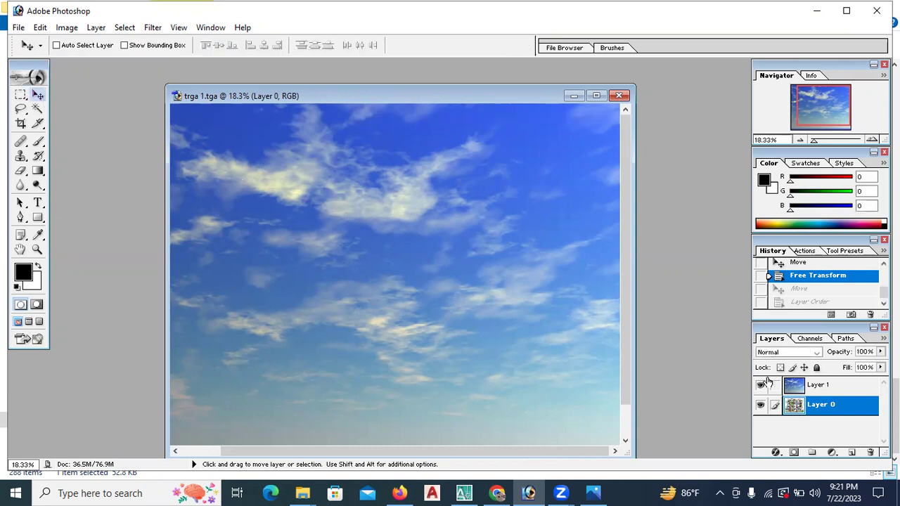
# Step: Delete the sky layer, Layer 1, from trga 1.tga and reposition the document window to show the building
pyautogui.click(815, 384)
pyautogui.rightClick(808, 385)
pyautogui.click(796, 274)
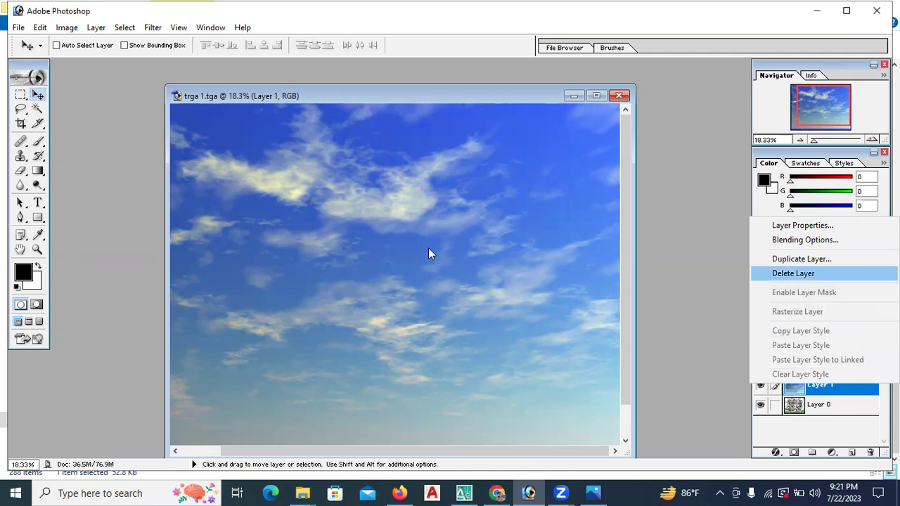
pyautogui.click(408, 197)
pyautogui.moveTo(479, 98); pyautogui.dragTo(500, 58)
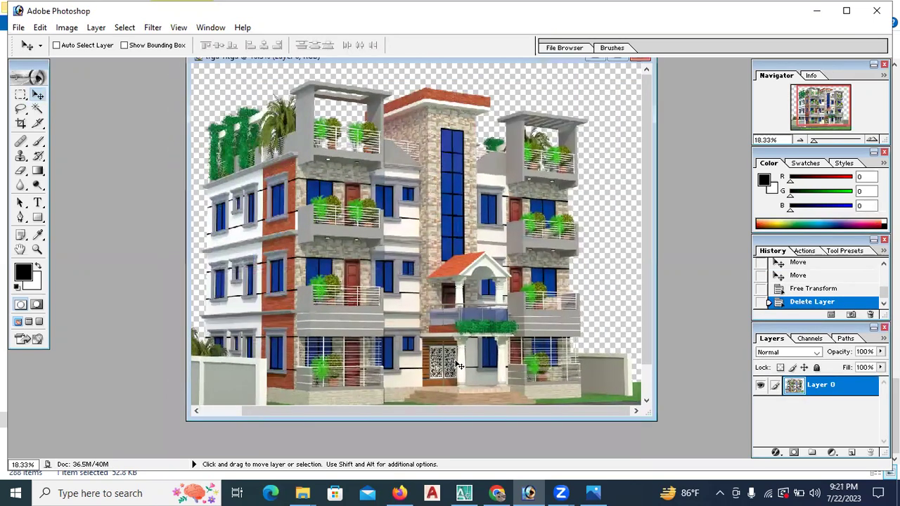
pyautogui.moveTo(408, 491)
pyautogui.moveTo(302, 493)
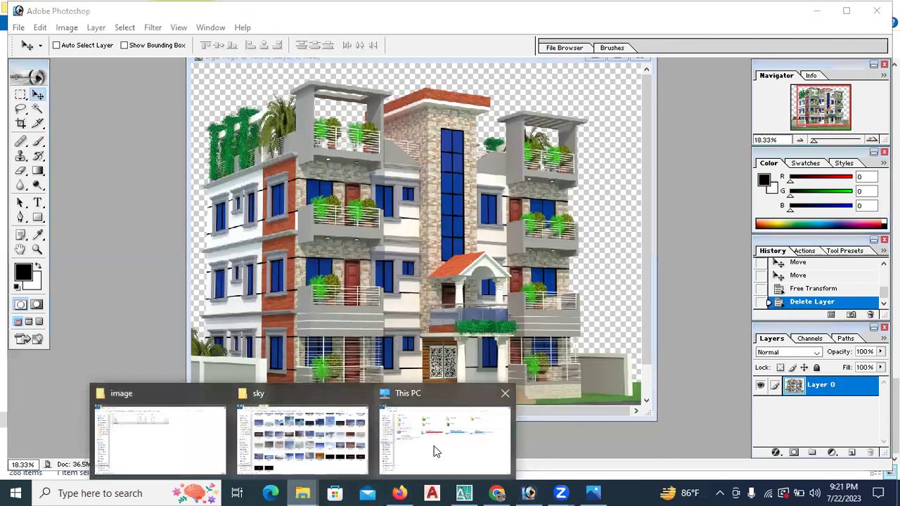
pyautogui.click(328, 444)
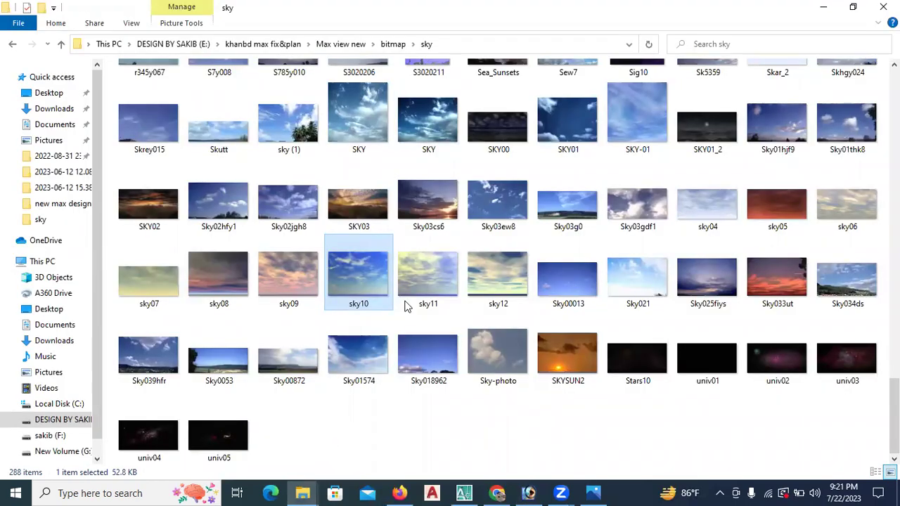
pyautogui.hotkey('alt', 'Tab')
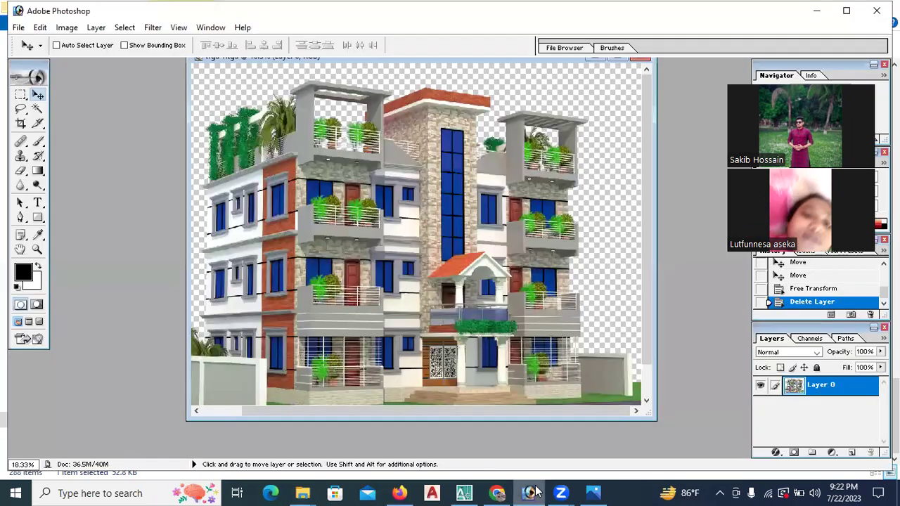
pyautogui.click(528, 492)
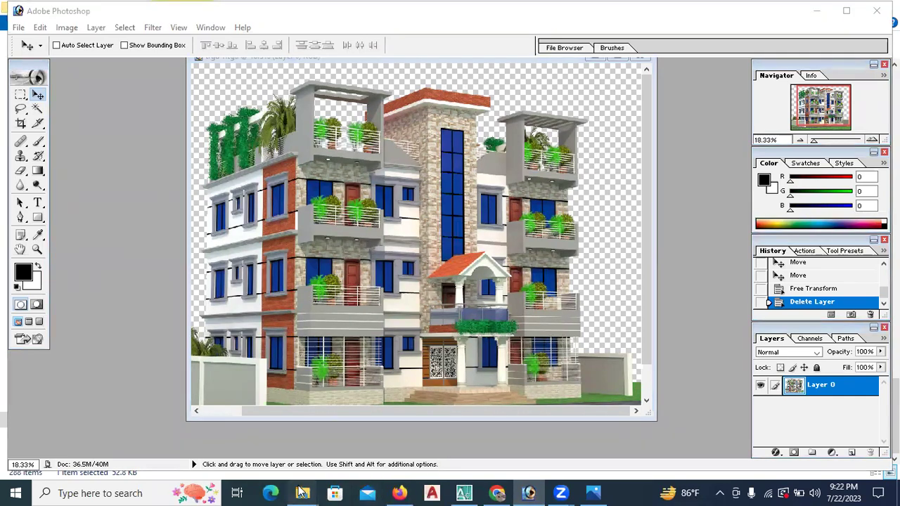
# Step: Open sky10 from the sky folder in Photoshop and convert its locked background into a normal layer named Layer 0
pyautogui.moveTo(303, 493)
pyautogui.click(302, 432)
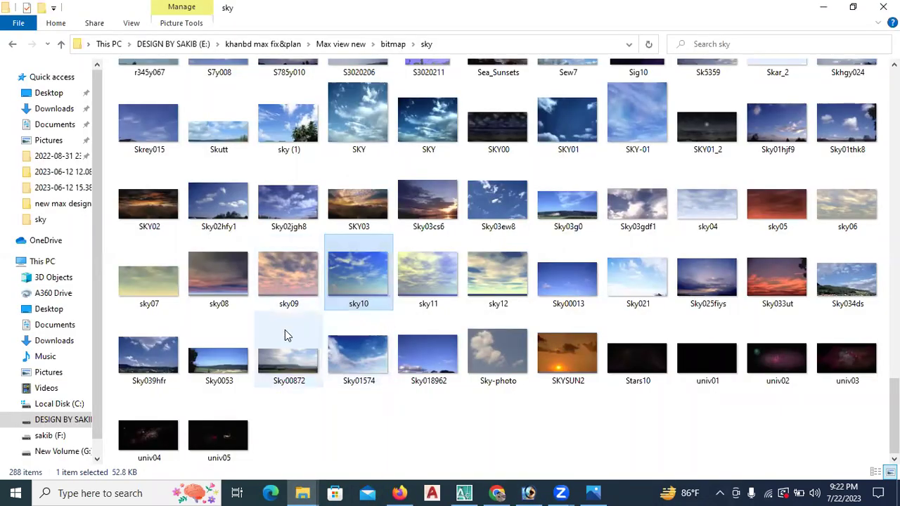
pyautogui.moveTo(357, 274); pyautogui.dragTo(172, 180)
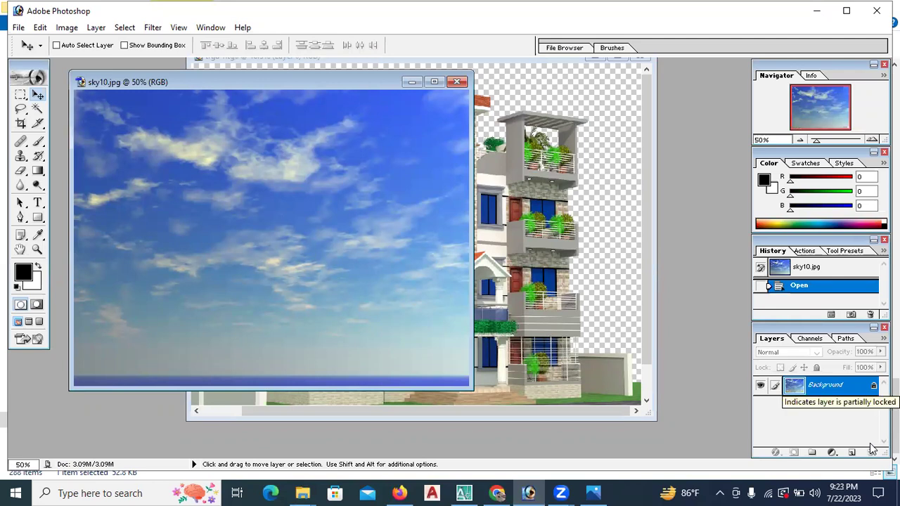
pyautogui.doubleClick(874, 385)
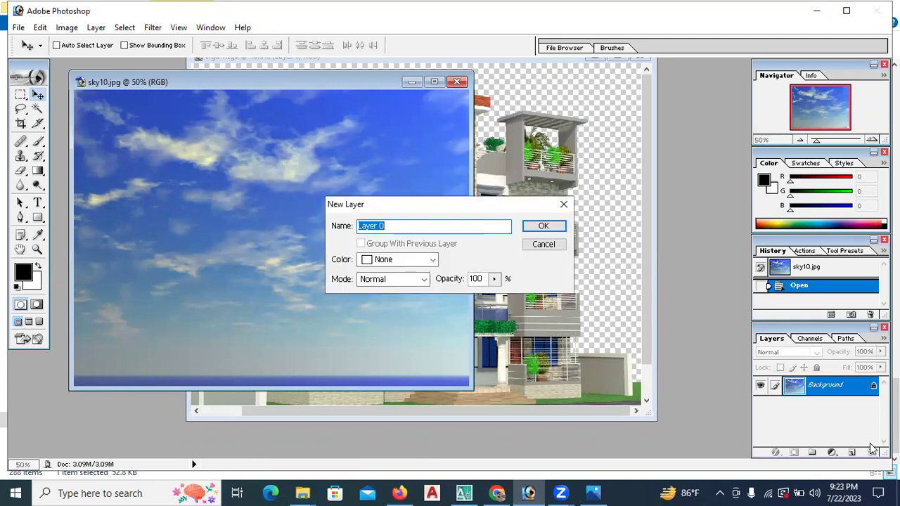
pyautogui.click(542, 228)
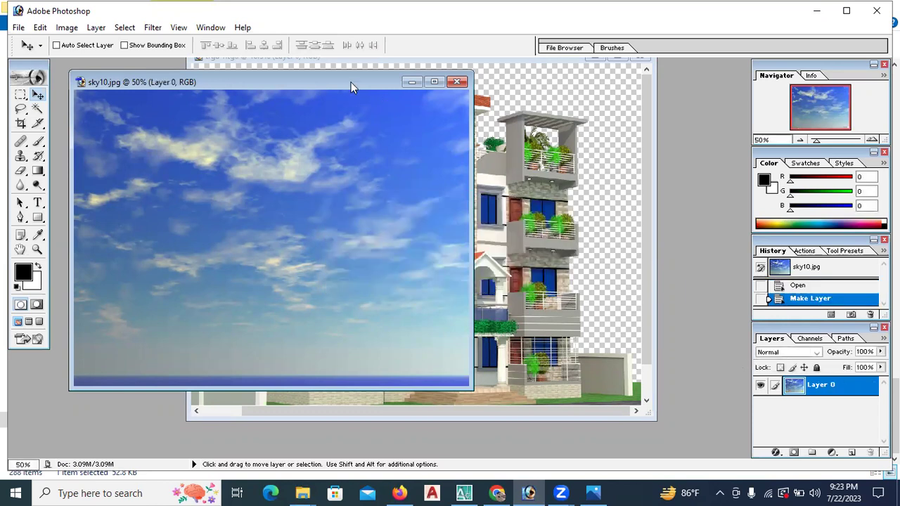
# Step: Copy the sky layer into the trga 1.tga document and close sky10.jpg without saving its changes
pyautogui.moveTo(350, 80); pyautogui.dragTo(298, 126)
pyautogui.moveTo(155, 235); pyautogui.dragTo(429, 196)
pyautogui.click(128, 170)
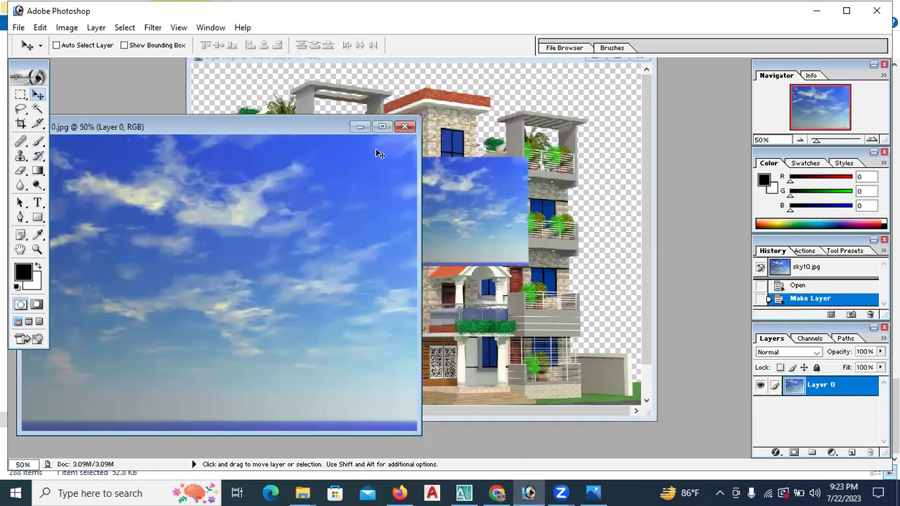
pyautogui.click(404, 127)
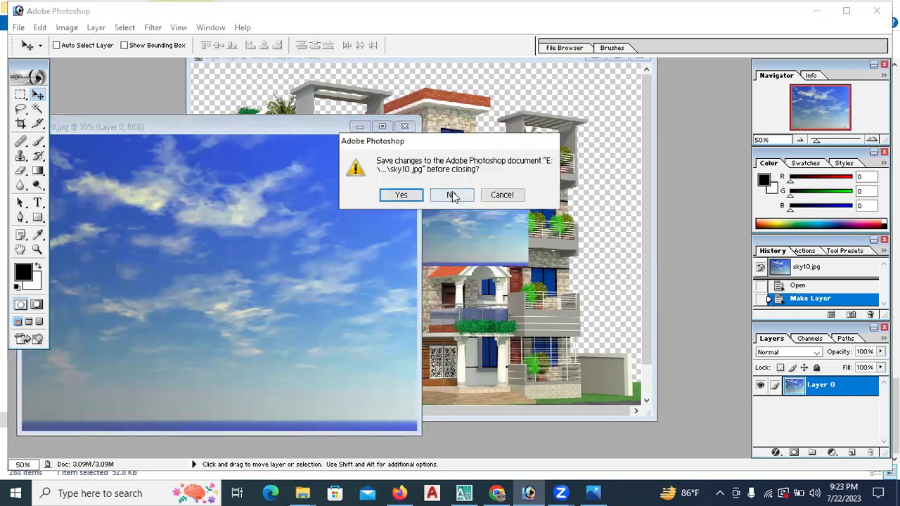
pyautogui.click(452, 195)
# Step: Place the sky layer over the building's upper floors and scale it with Free Transform to about 309.6% width and 345.8% height
pyautogui.moveTo(454, 214); pyautogui.dragTo(399, 179)
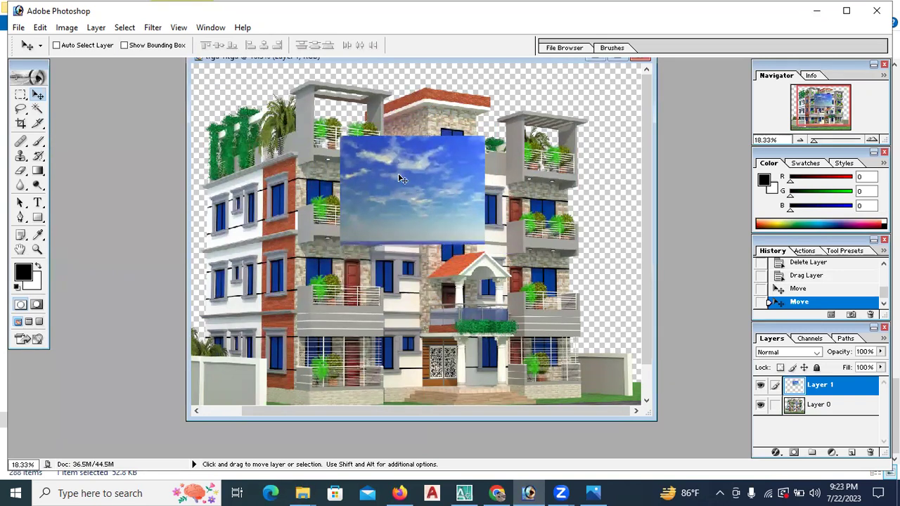
pyautogui.hotkey('ctrl', 't')
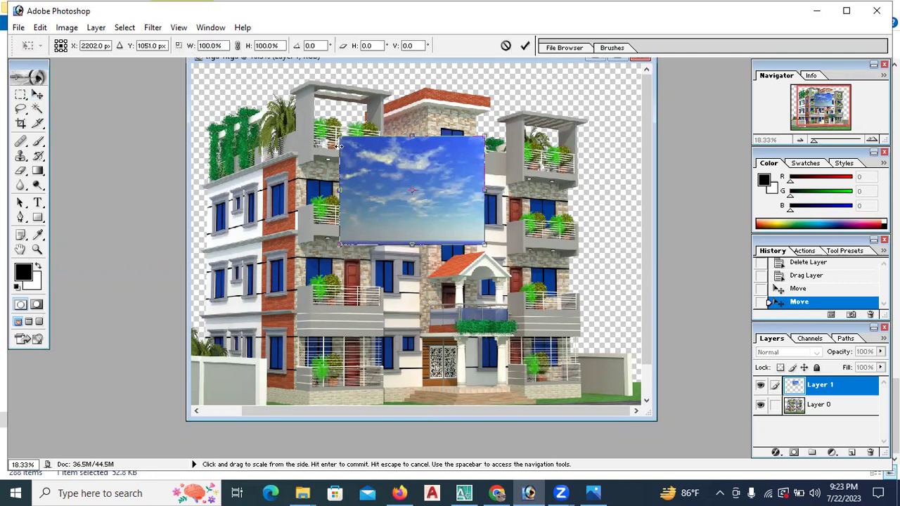
pyautogui.moveTo(341, 138); pyautogui.dragTo(247, 78)
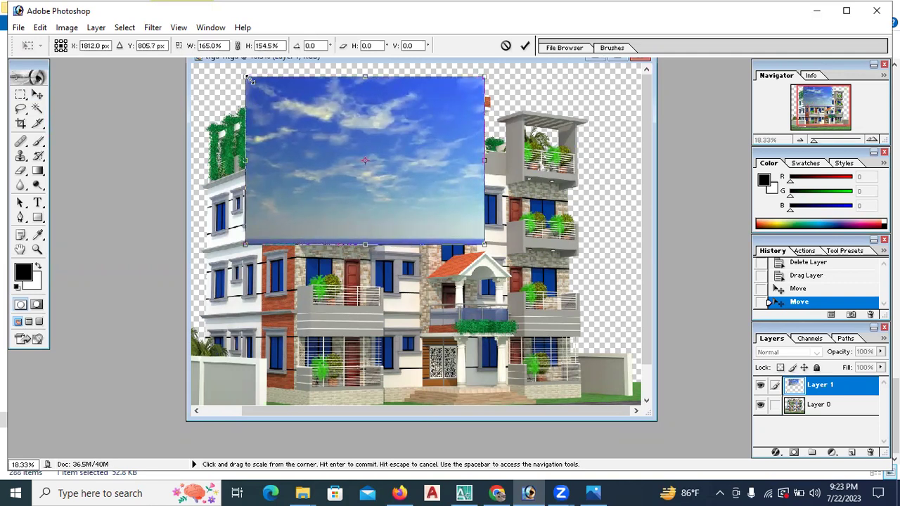
pyautogui.moveTo(247, 78); pyautogui.dragTo(196, 64)
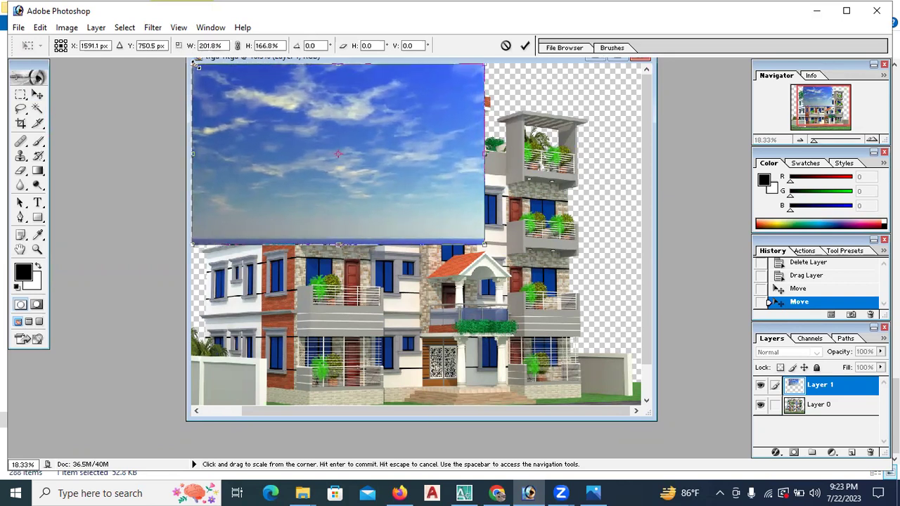
pyautogui.moveTo(484, 246); pyautogui.dragTo(630, 390)
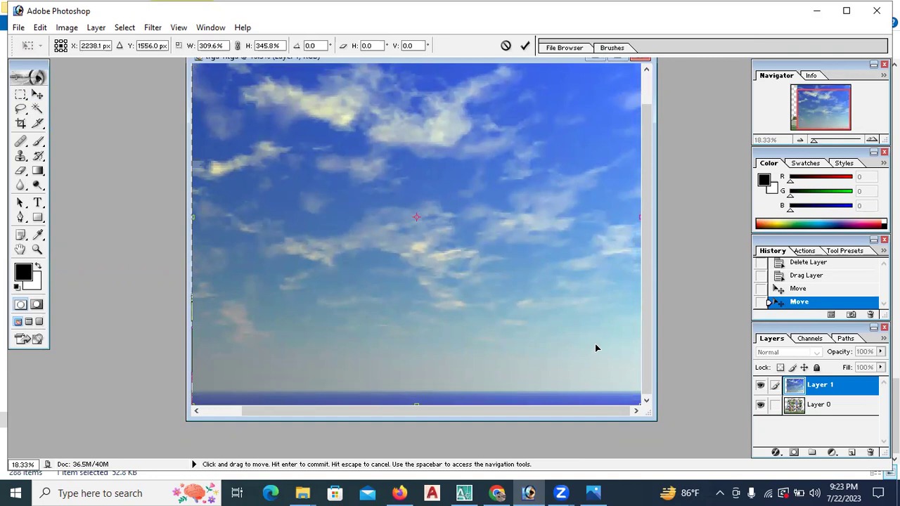
pyautogui.press('Return')
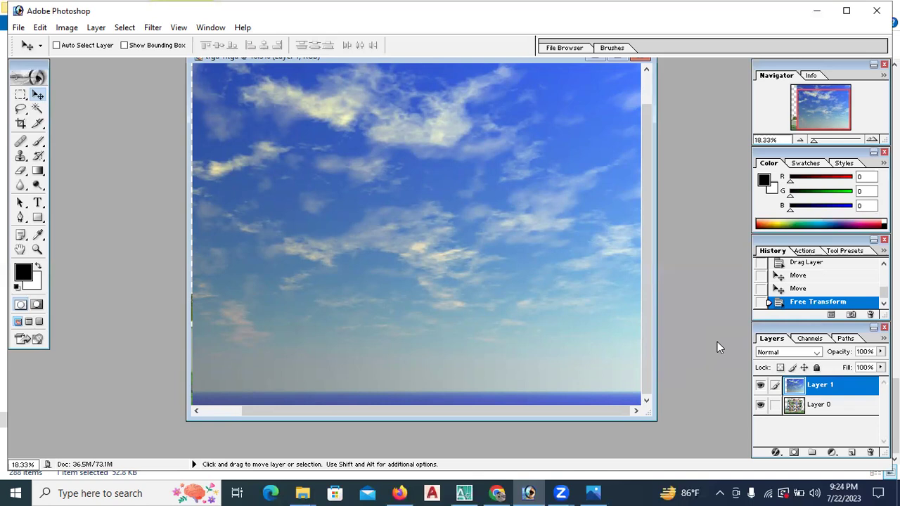
# Step: Move the building layer above the sky layer and maximize the document window, leaving the building in its original position
pyautogui.hotkey('alt', '[')
pyautogui.moveTo(832, 405); pyautogui.dragTo(833, 382)
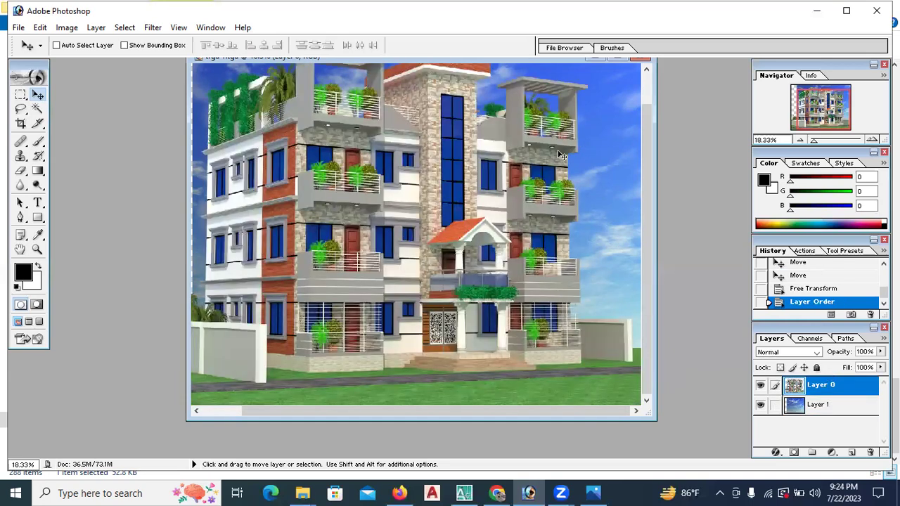
pyautogui.scroll(1, 562, 155)
pyautogui.click(619, 59)
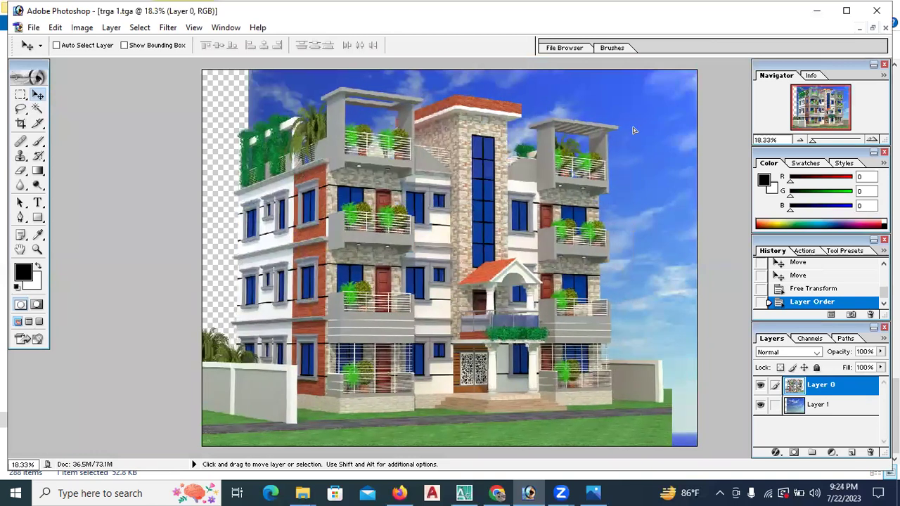
pyautogui.moveTo(632, 130); pyautogui.dragTo(636, 132)
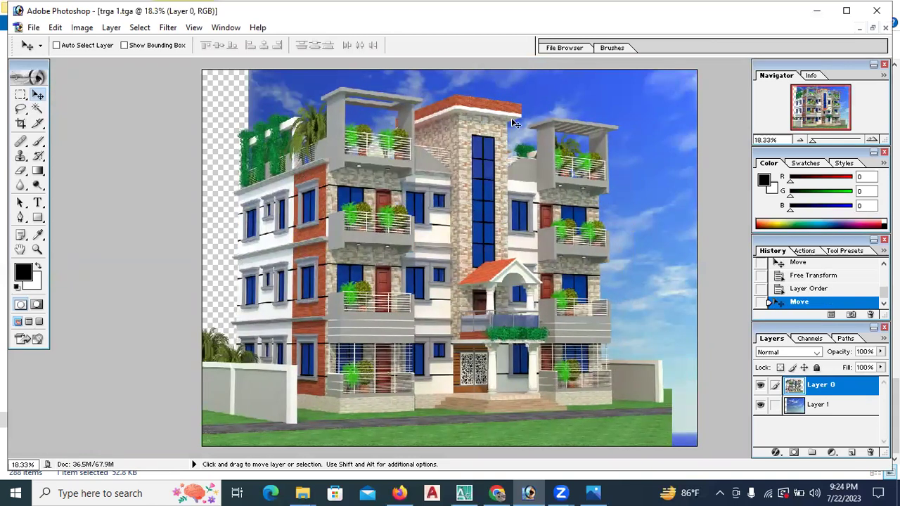
pyautogui.hotkey('ctrl', 'z')
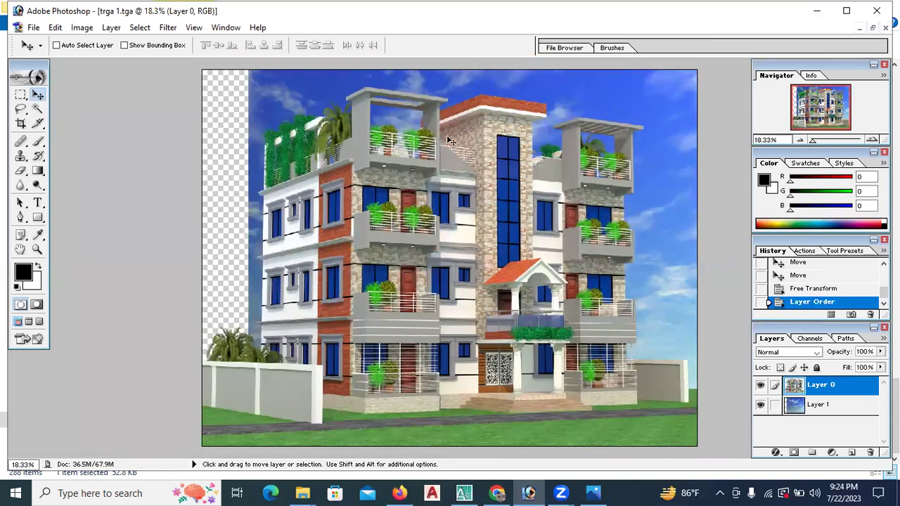
# Step: Shift the sky layer toward the canvas's left edge and stretch it with Free Transform to about 110.2% width, covering the canvas
pyautogui.rightClick(309, 98)
pyautogui.click(316, 106)
pyautogui.moveTo(311, 94); pyautogui.dragTo(286, 94)
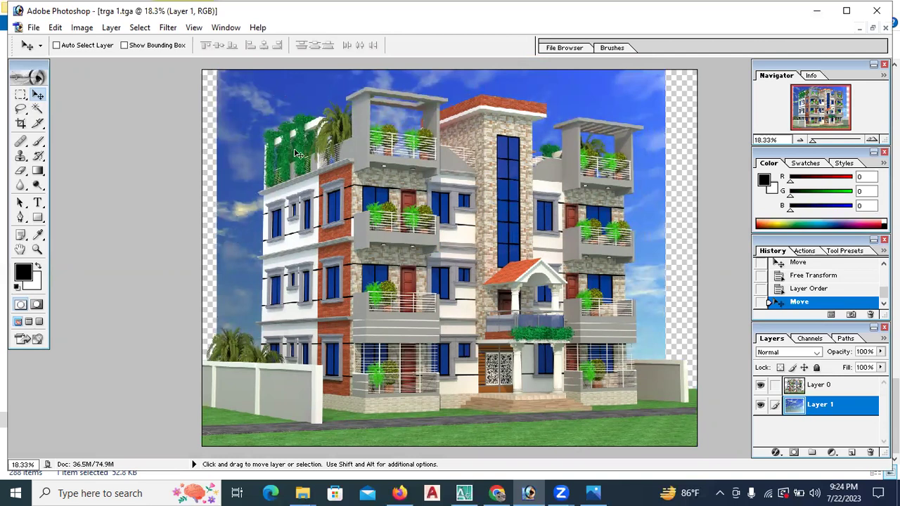
pyautogui.hotkey('ctrl', 't')
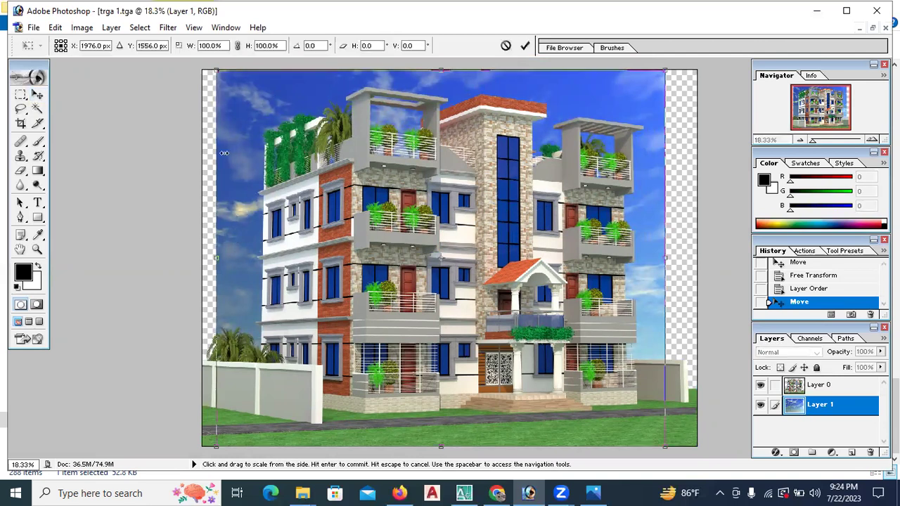
pyautogui.moveTo(215, 213); pyautogui.dragTo(207, 217)
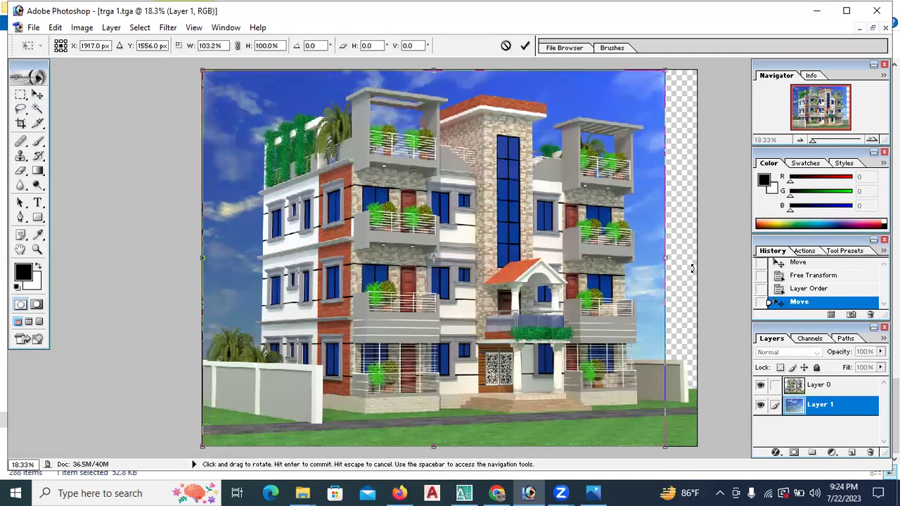
pyautogui.moveTo(664, 257); pyautogui.dragTo(695, 257)
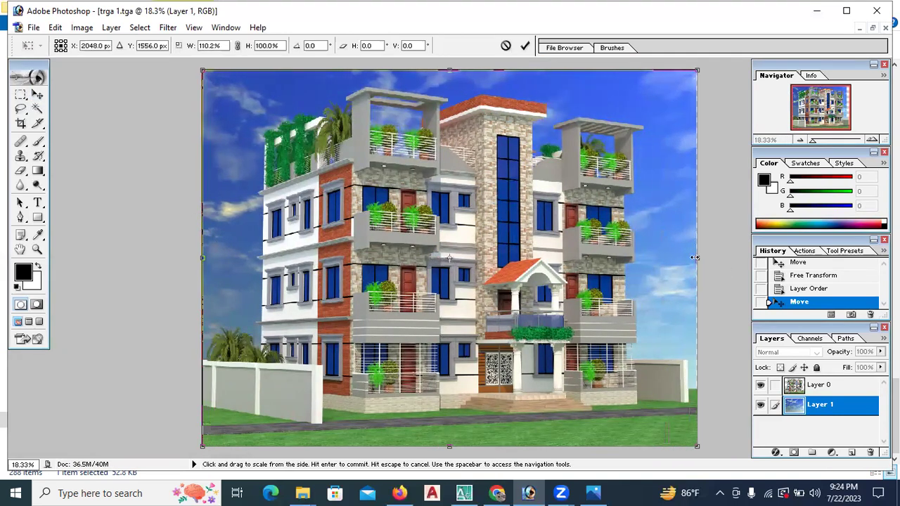
pyautogui.press('Return')
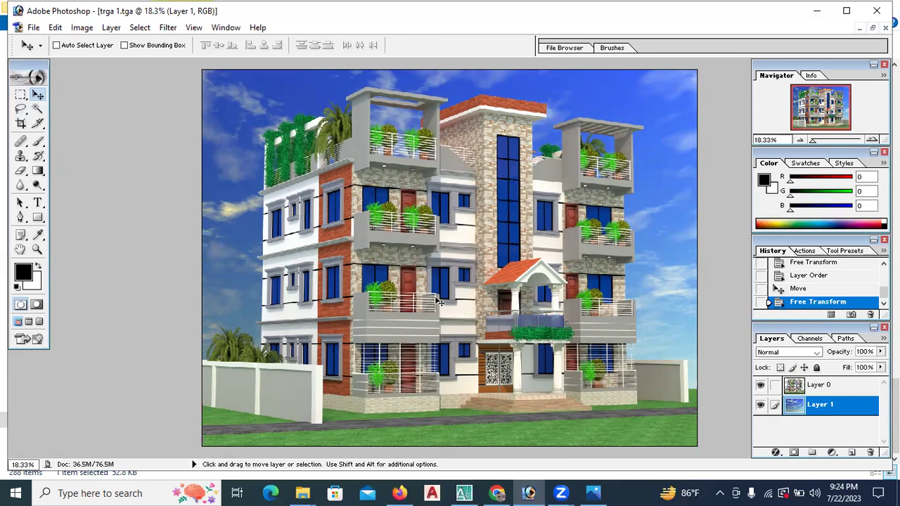
# Step: Switch to the image folder in File Explorer and go up through its parent folders to the root of the E: drive
pyautogui.scroll(-2, 437, 301)
pyautogui.scroll(3, 437, 303)
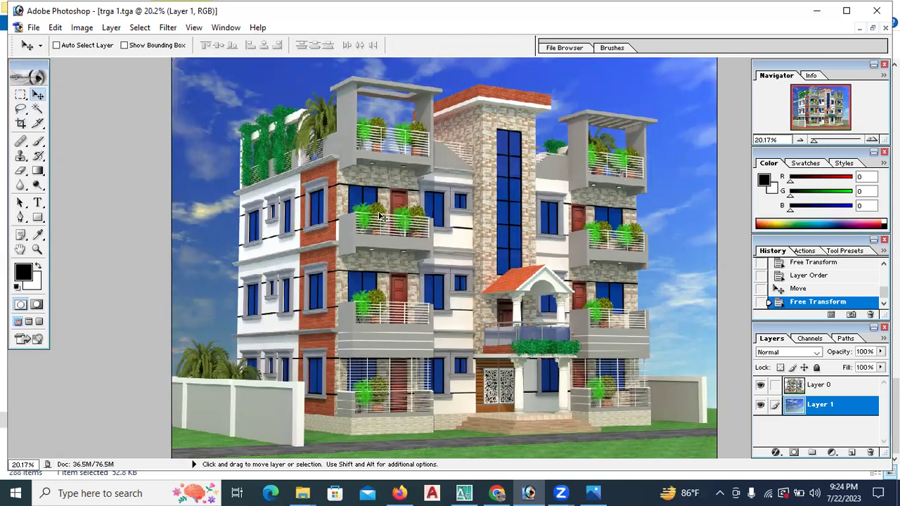
pyautogui.click(300, 492)
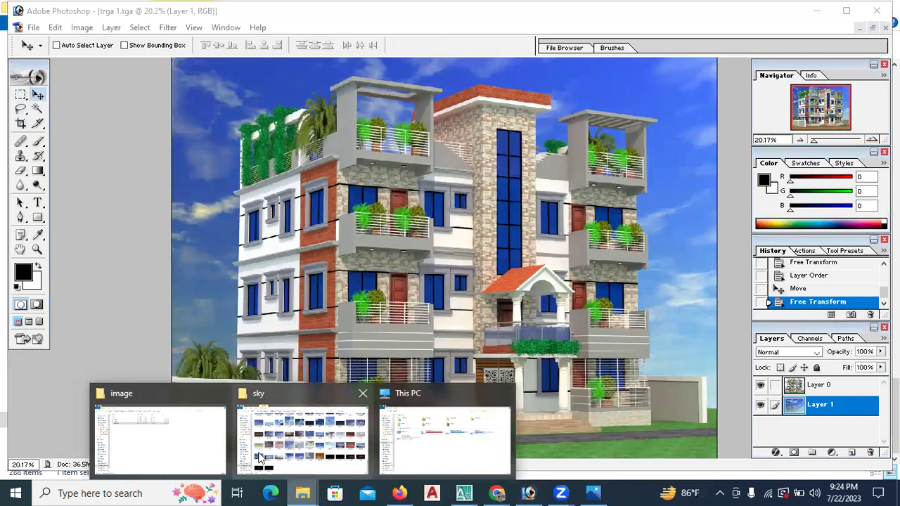
pyautogui.click(199, 431)
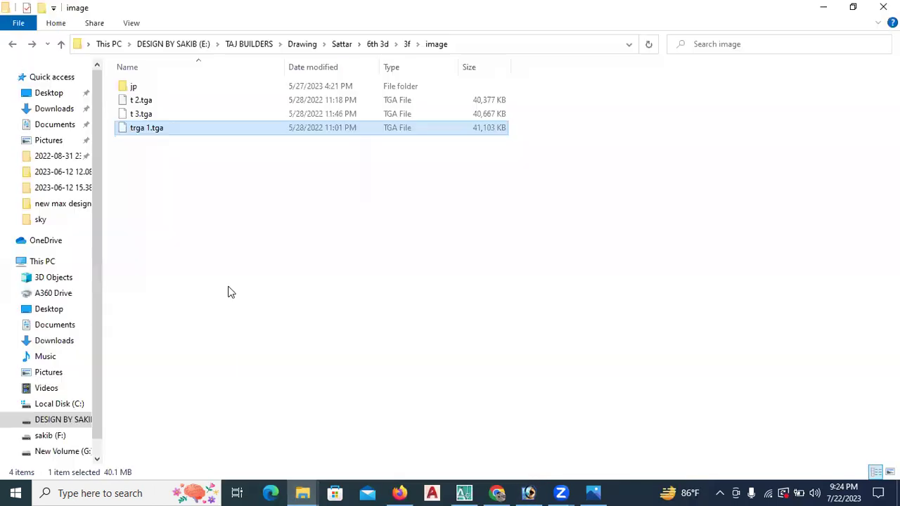
pyautogui.click(239, 276)
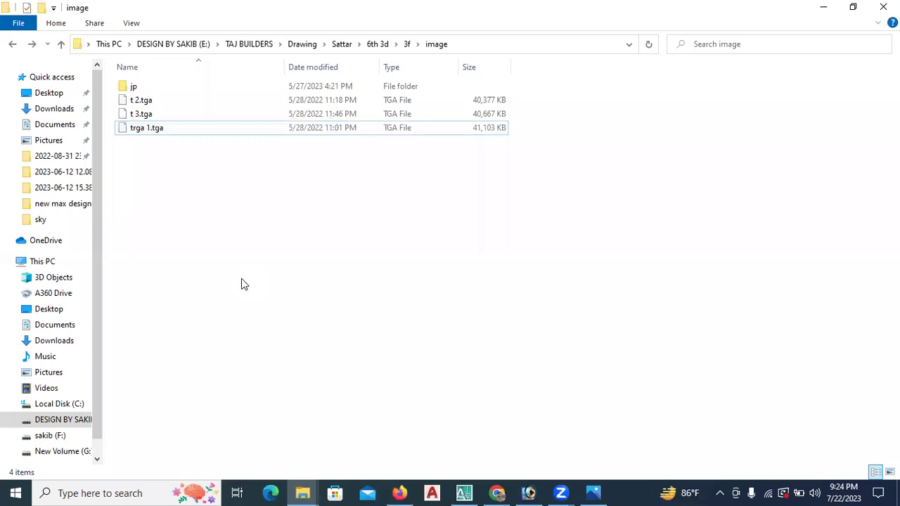
pyautogui.hotkey('alt', 'Up')
pyautogui.hotkey('alt', 'Up')
pyautogui.hotkey('alt', 'Up')
pyautogui.hotkey('alt', 'Up')
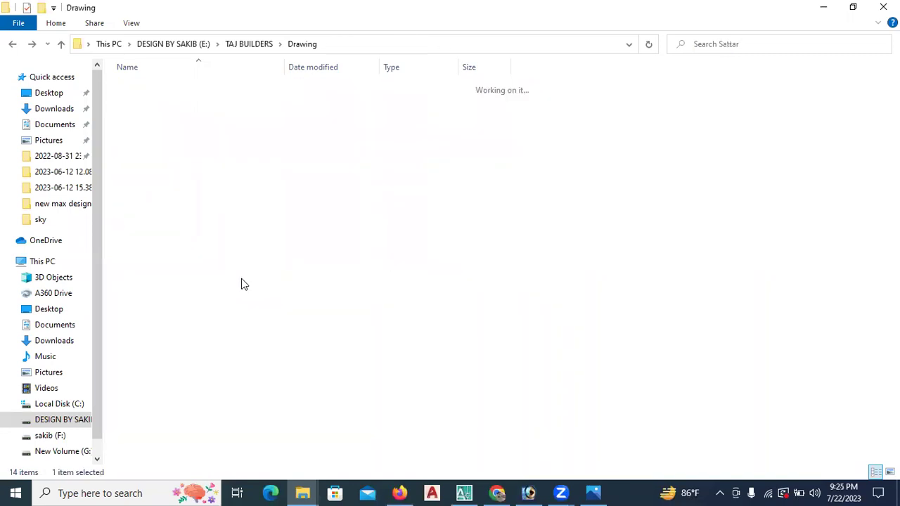
pyautogui.hotkey('alt', 'Up')
pyautogui.hotkey('alt', 'Up')
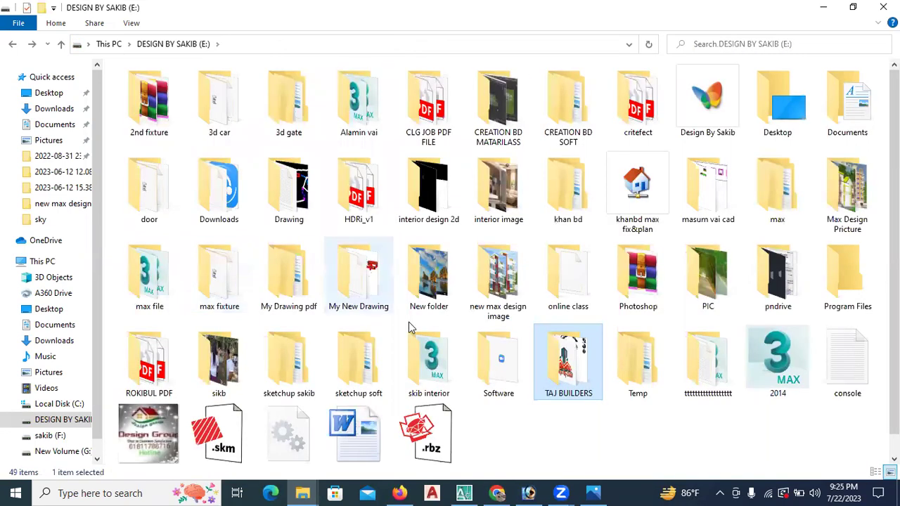
# Step: Open the pnj tree folder through khanbd max fix&plan, Max view new, exterior and max old duolex
pyautogui.doubleClick(625, 210)
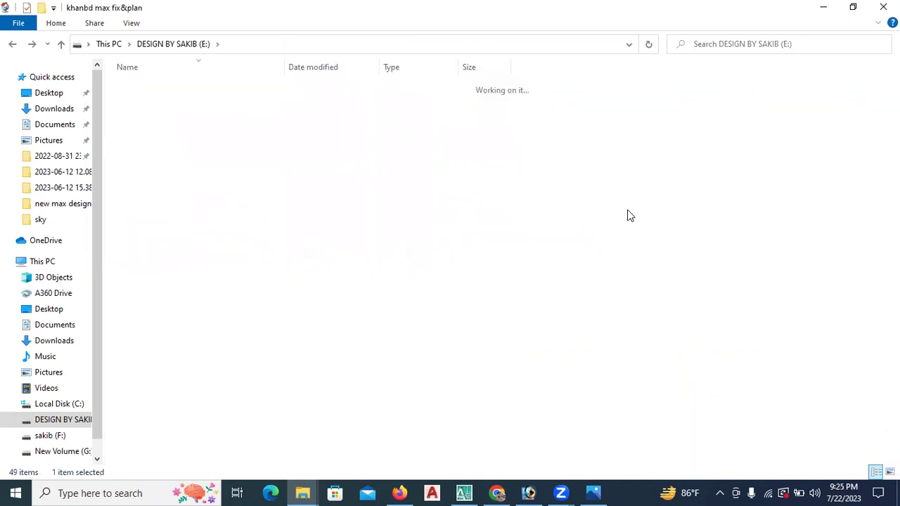
pyautogui.doubleClick(170, 85)
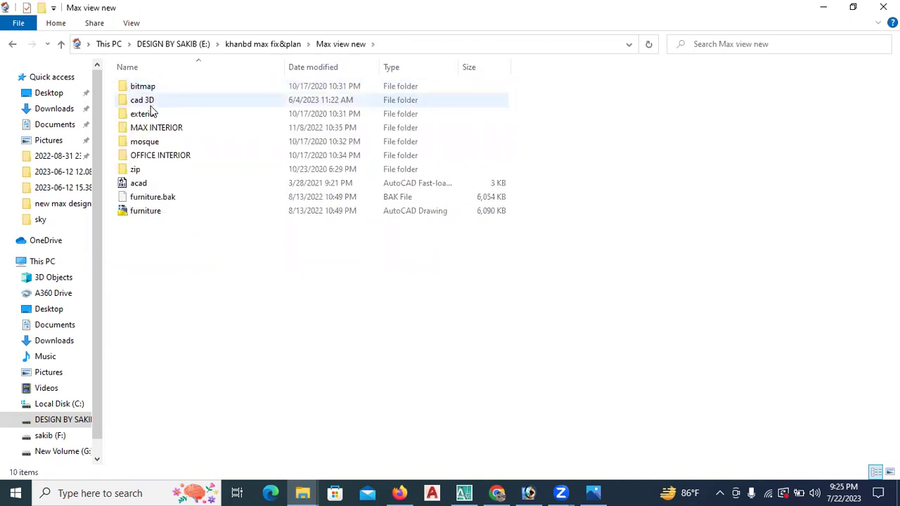
pyautogui.doubleClick(148, 114)
pyautogui.doubleClick(161, 101)
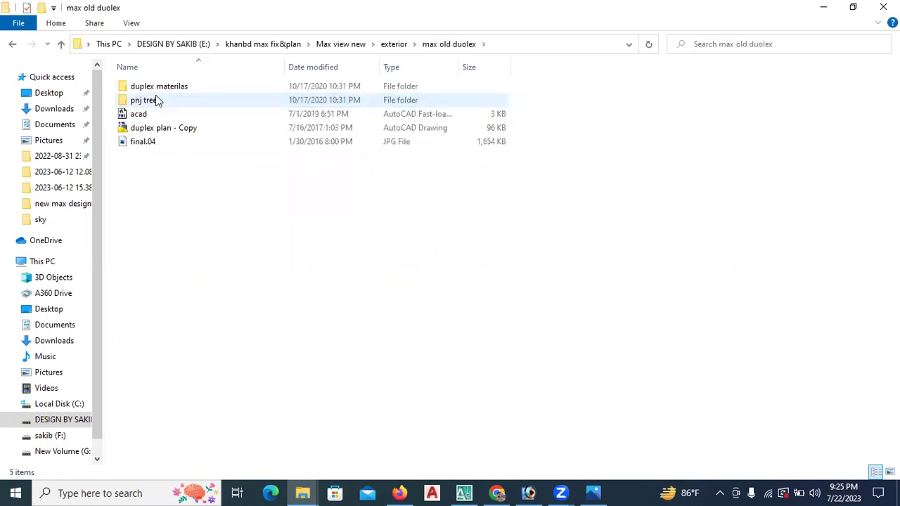
pyautogui.doubleClick(158, 100)
pyautogui.scroll(-5, 339, 351)
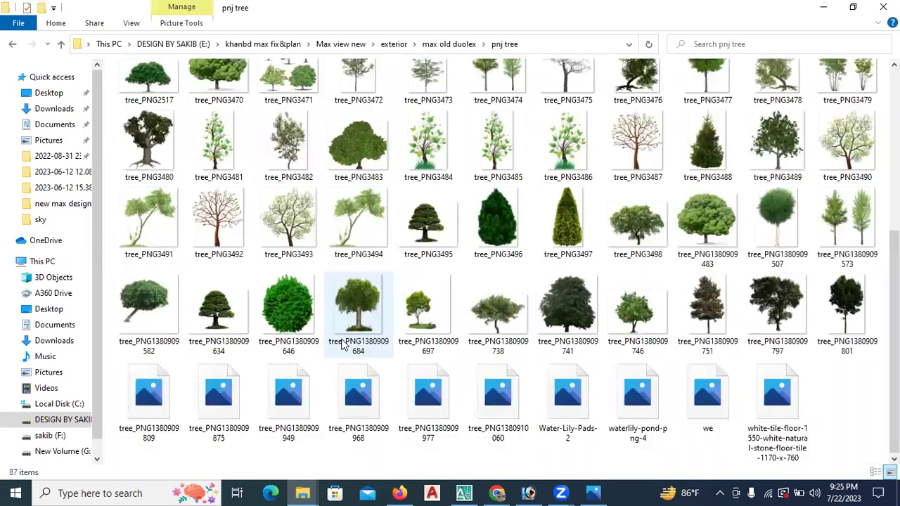
# Step: Open tree_PNG216 in Photoshop, copy it into trga 1.tga and place it beside the building behind the left boundary wall
pyautogui.scroll(10, 373, 216)
pyautogui.moveTo(345, 309); pyautogui.dragTo(95, 187)
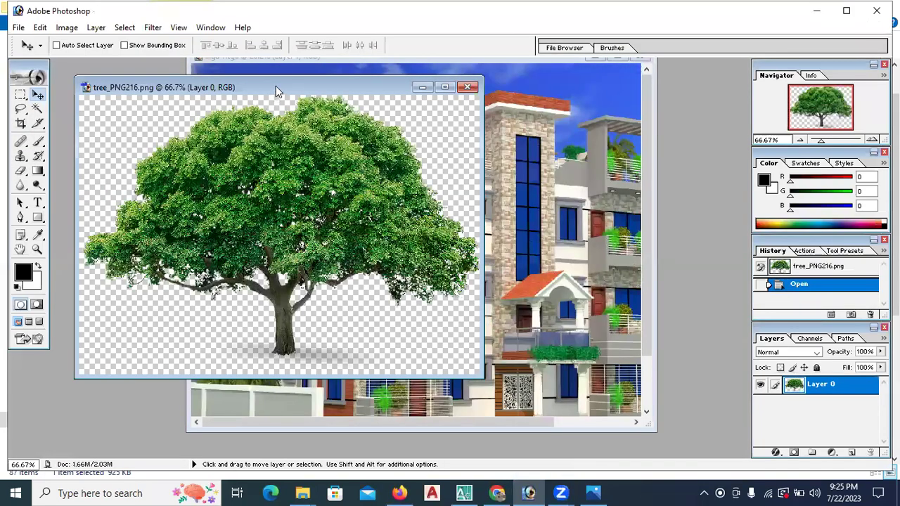
pyautogui.moveTo(274, 86); pyautogui.dragTo(170, 177)
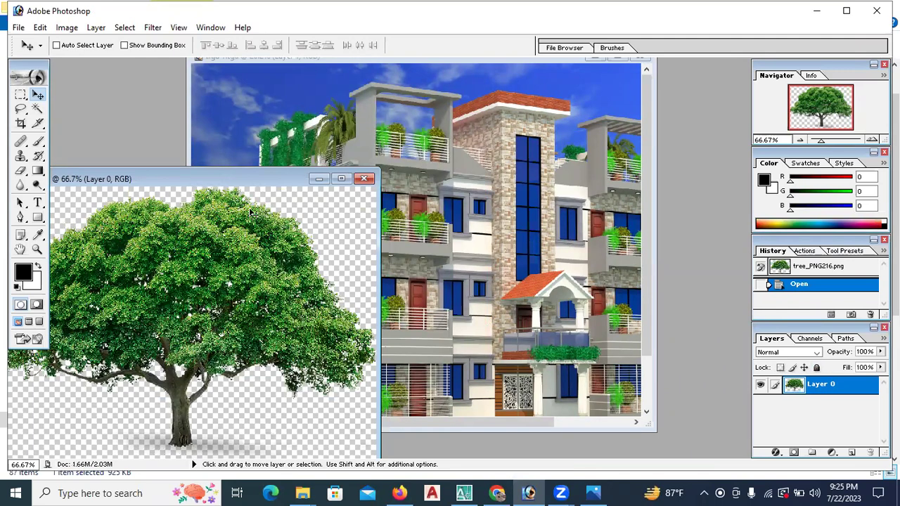
pyautogui.moveTo(250, 182); pyautogui.dragTo(182, 193)
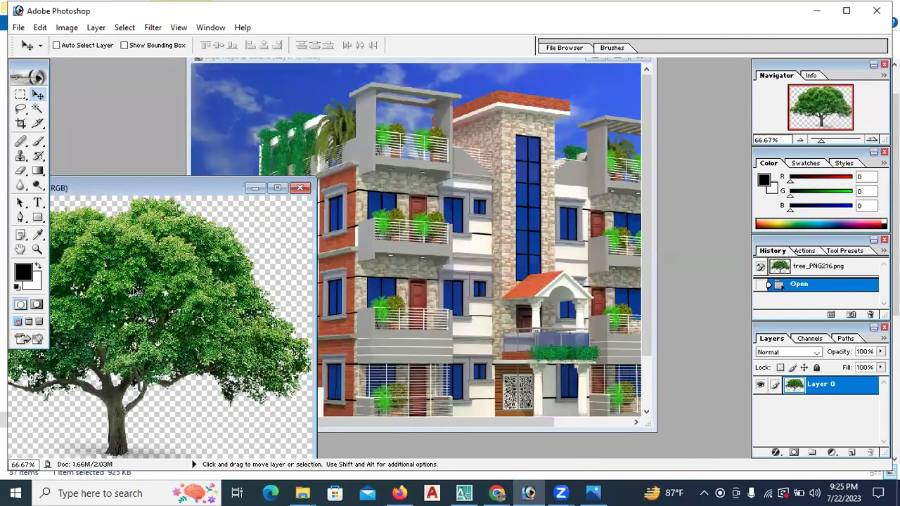
pyautogui.moveTo(163, 284); pyautogui.dragTo(408, 228)
pyautogui.moveTo(380, 201); pyautogui.dragTo(239, 334)
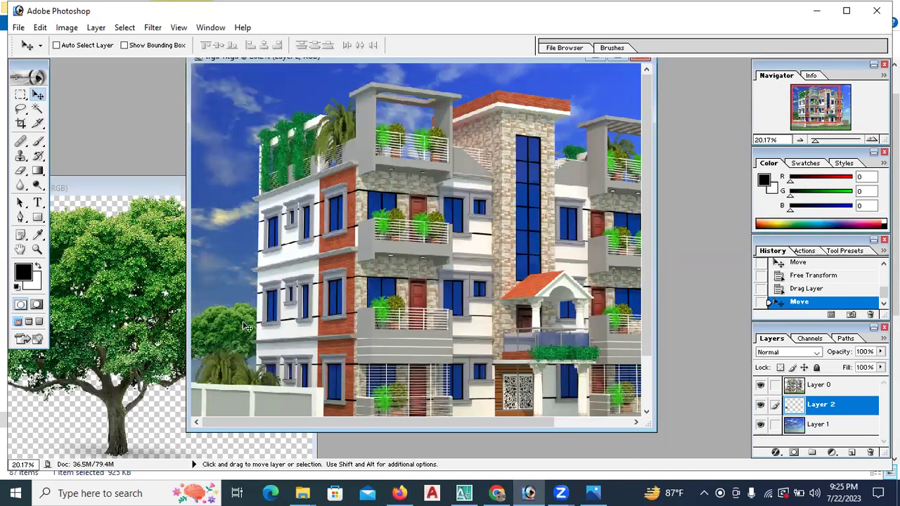
# Step: Scale the tree with Free Transform to about 119.6% width and 164% height, lower it behind the wall and maximize the document window
pyautogui.hotkey('ctrl', 't')
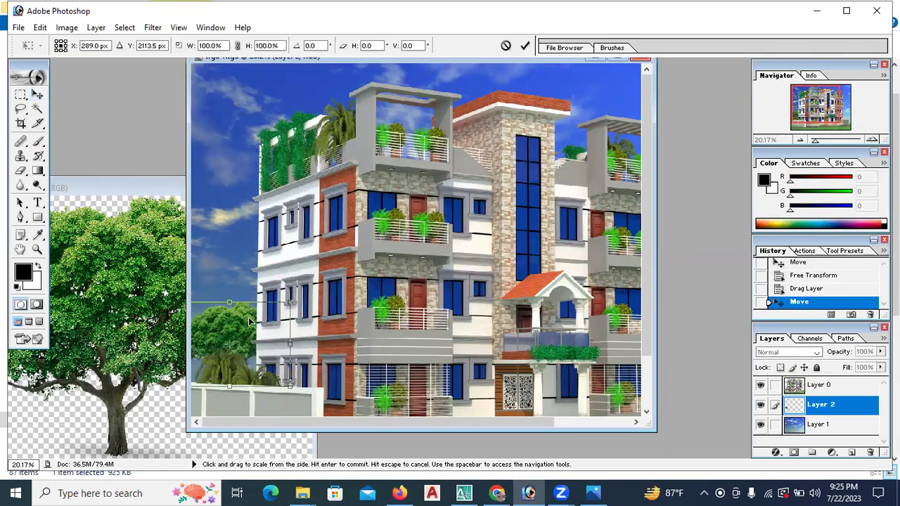
pyautogui.moveTo(293, 302); pyautogui.dragTo(315, 247)
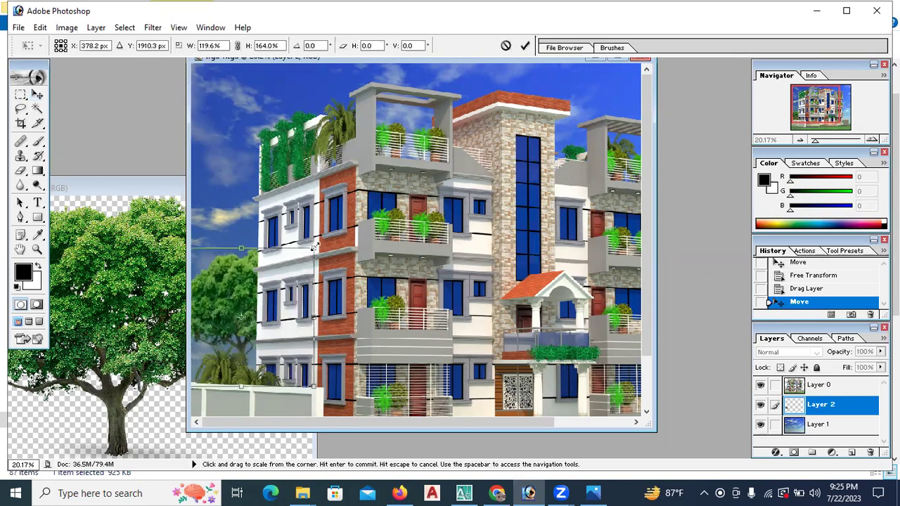
pyautogui.press('Return')
pyautogui.moveTo(242, 296); pyautogui.dragTo(229, 324)
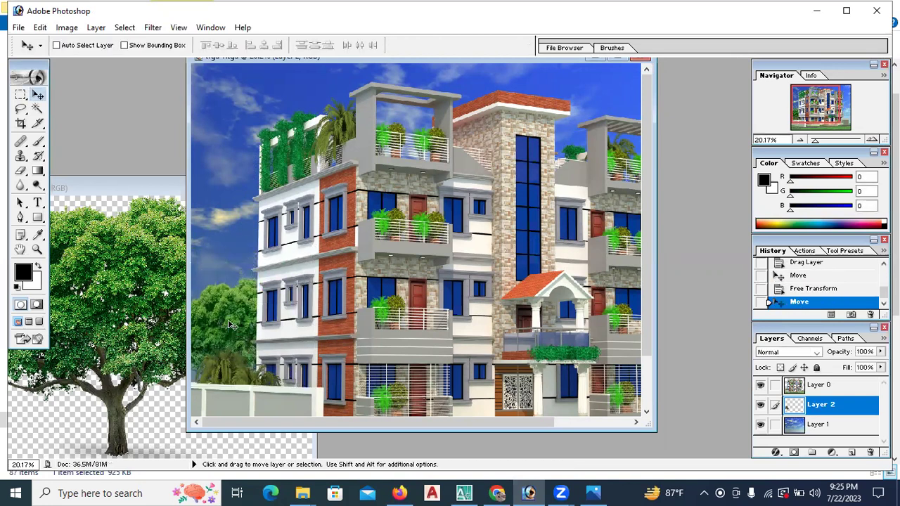
pyautogui.click(618, 57)
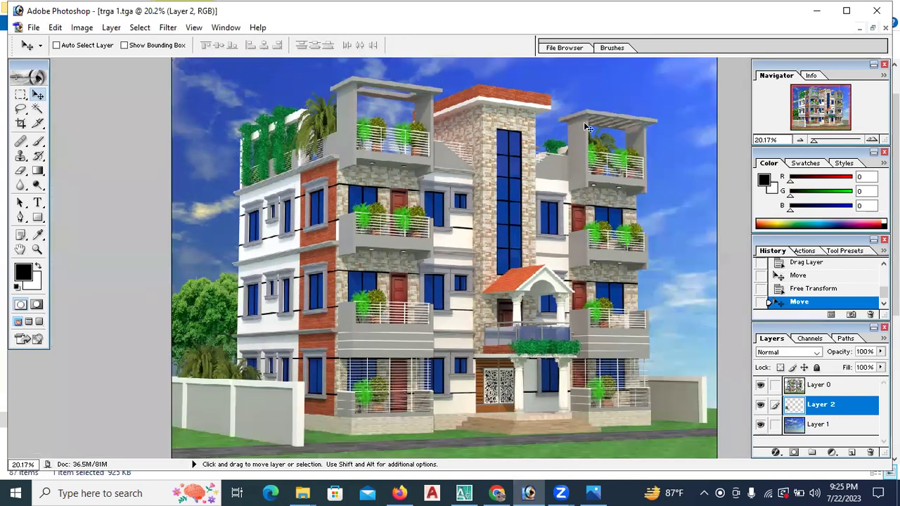
# Step: Open tree_PNG215 from the pnj tree folder, copy it into trga 1.tga and place it behind the building's right side
pyautogui.click(301, 492)
pyautogui.click(210, 439)
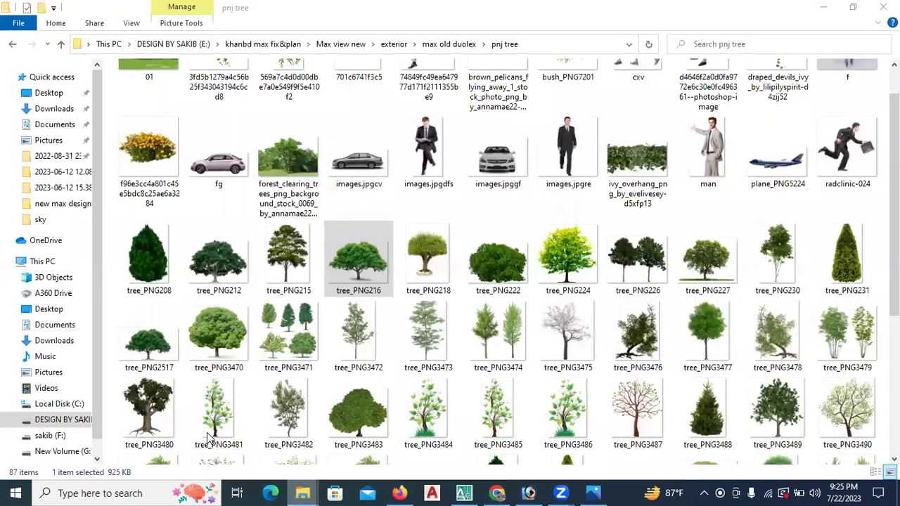
pyautogui.click(291, 267)
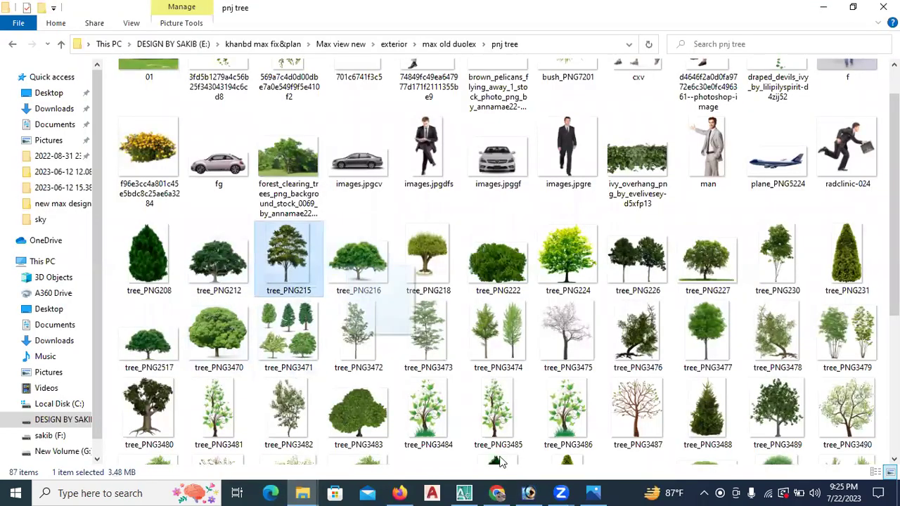
pyautogui.scroll(-1, 502, 461)
pyautogui.moveTo(529, 492); pyautogui.dragTo(446, 196)
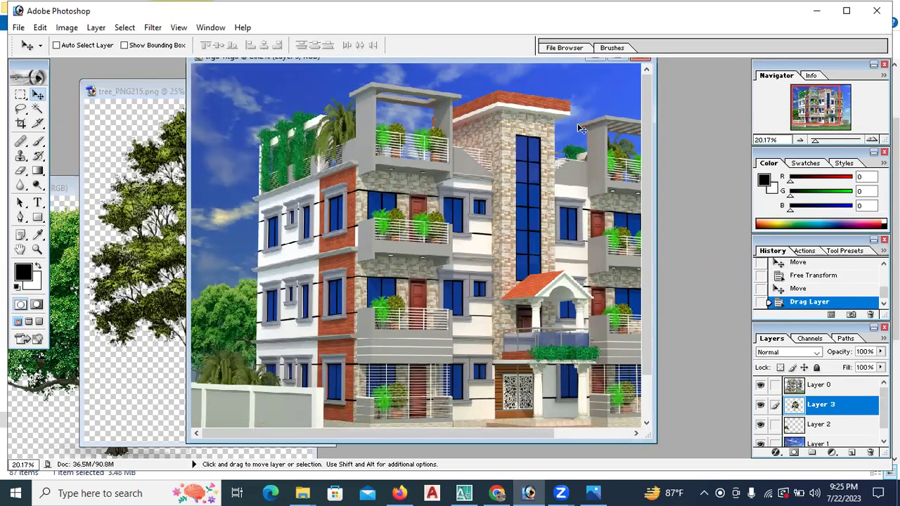
pyautogui.click(617, 58)
pyautogui.moveTo(383, 192); pyautogui.dragTo(618, 273)
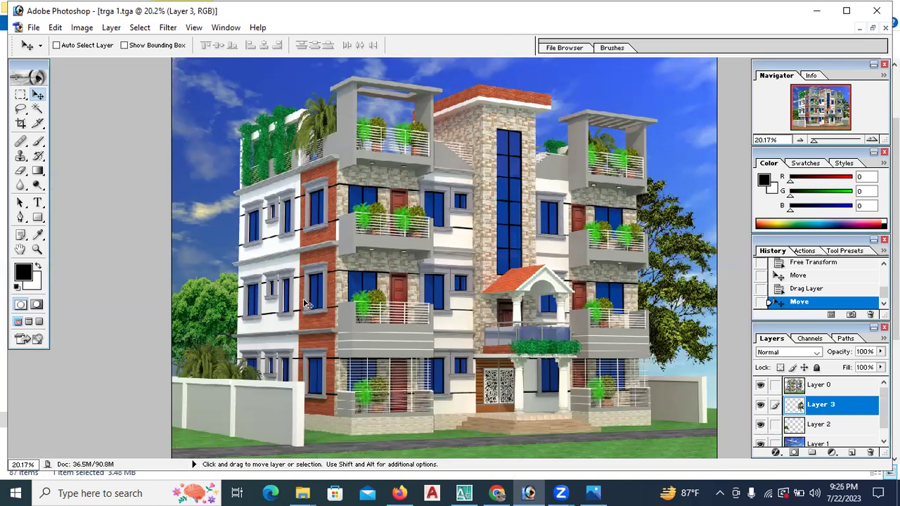
# Step: Open the yellow-flowered hanging vine PNG from the pnj tree folder and copy it into trga 1.tga beside the roof garden
pyautogui.click(315, 491)
pyautogui.click(158, 428)
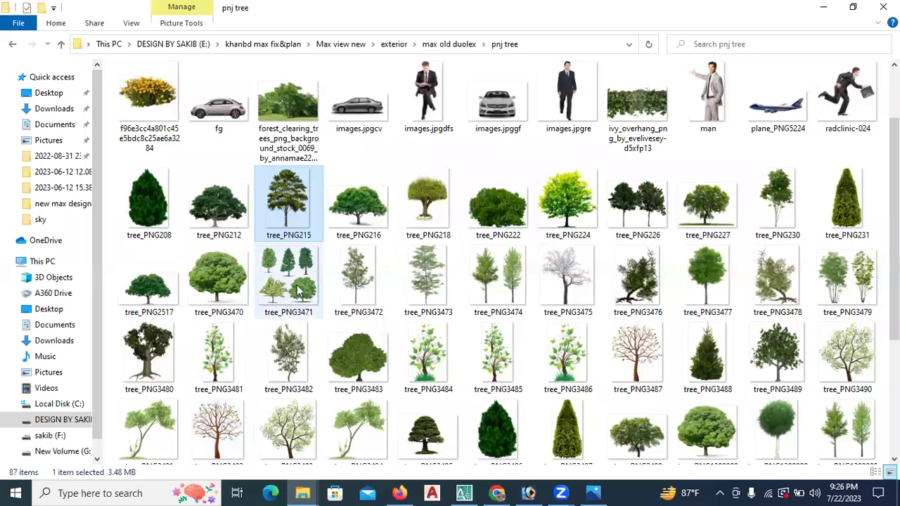
pyautogui.scroll(2, 359, 281)
pyautogui.moveTo(206, 111); pyautogui.dragTo(243, 224)
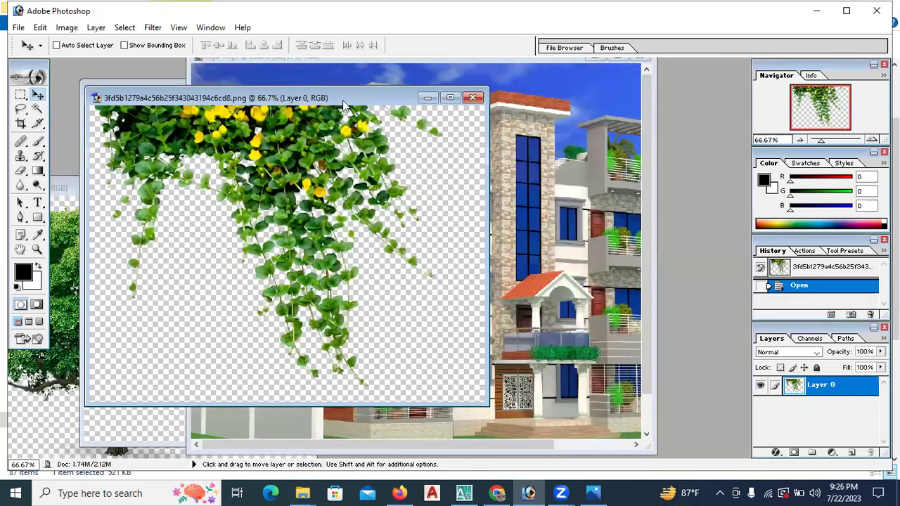
pyautogui.moveTo(345, 100); pyautogui.dragTo(208, 258)
pyautogui.moveTo(181, 321); pyautogui.dragTo(249, 105)
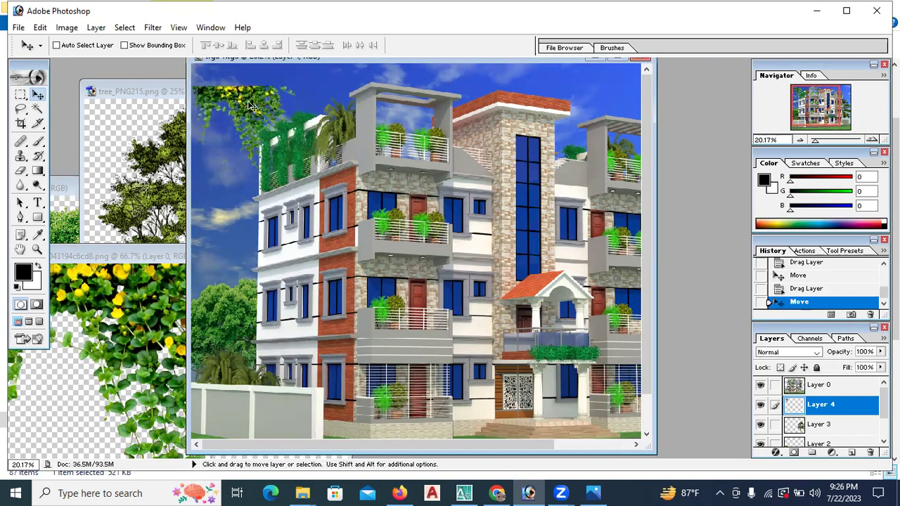
# Step: Move the vine layer above the building layer and place the vine over the left front balcony below the roof terrace
pyautogui.moveTo(257, 114)
pyautogui.mouseDown()
pyautogui.moveTo(288, 161)
pyautogui.moveTo(266, 125)
pyautogui.mouseUp()
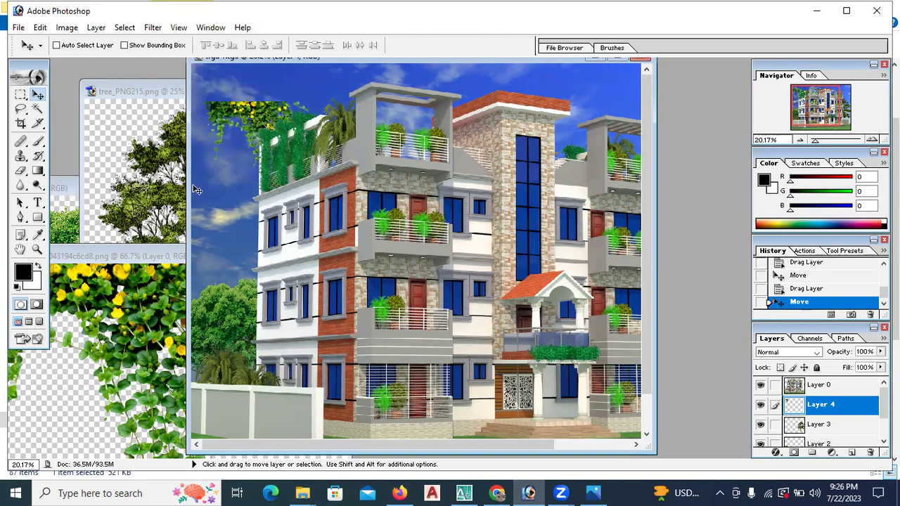
pyautogui.moveTo(240, 105); pyautogui.dragTo(229, 97)
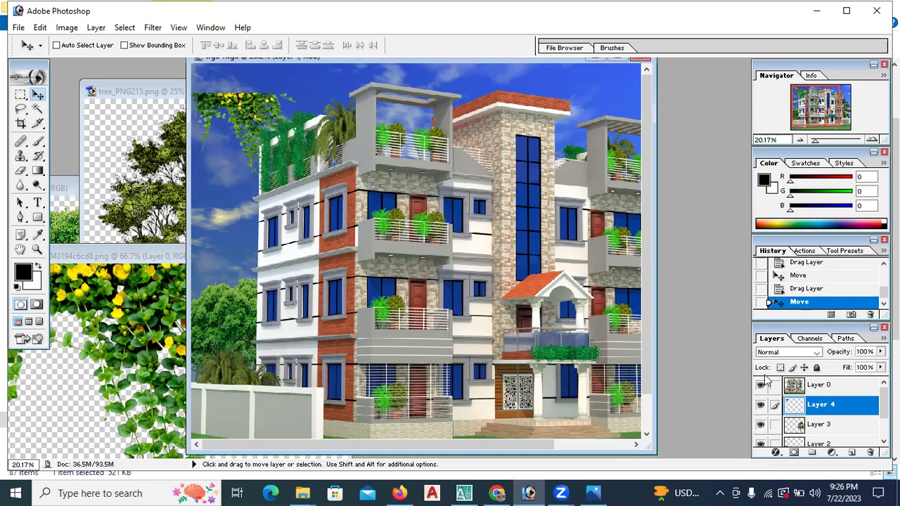
pyautogui.moveTo(815, 405); pyautogui.dragTo(827, 381)
pyautogui.moveTo(246, 118); pyautogui.dragTo(404, 261)
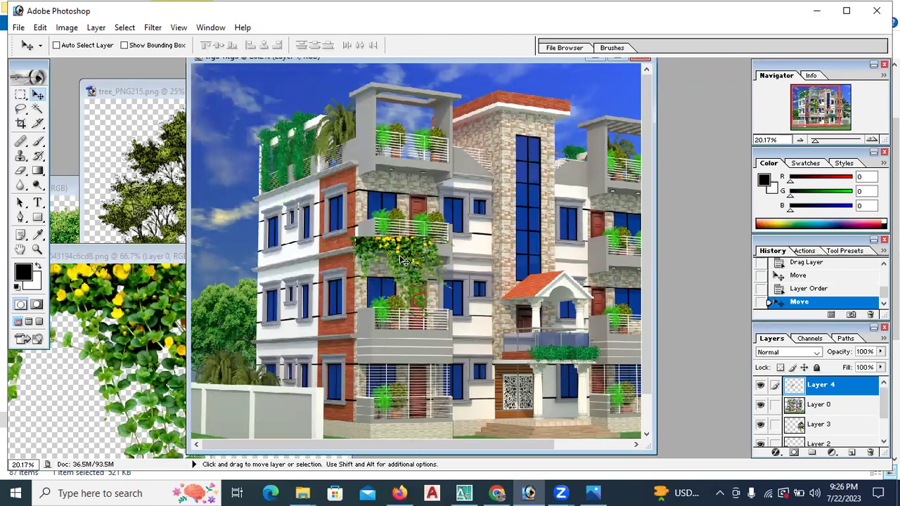
# Step: Scale the vine with Free Transform to about 35.7% width and 39.7% height and position it on the balcony's front, left of centre
pyautogui.hotkey('ctrl', 't')
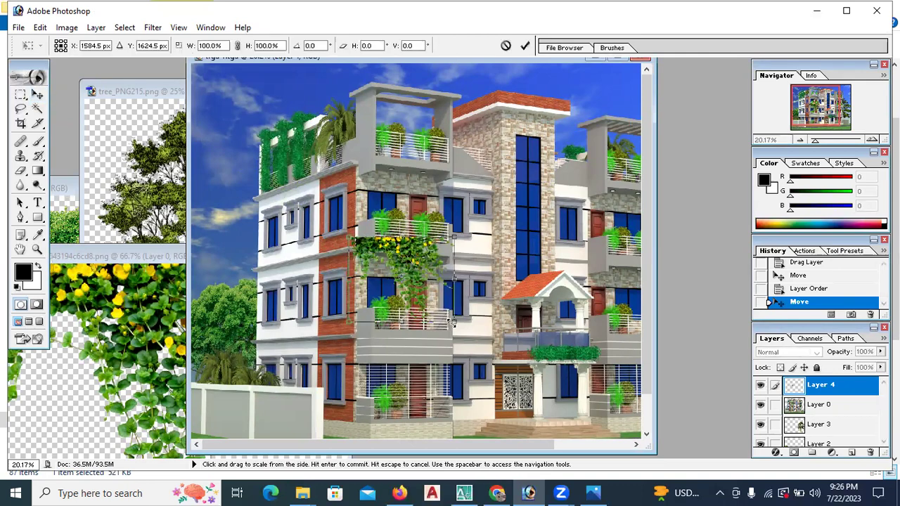
pyautogui.moveTo(452, 322); pyautogui.dragTo(386, 272)
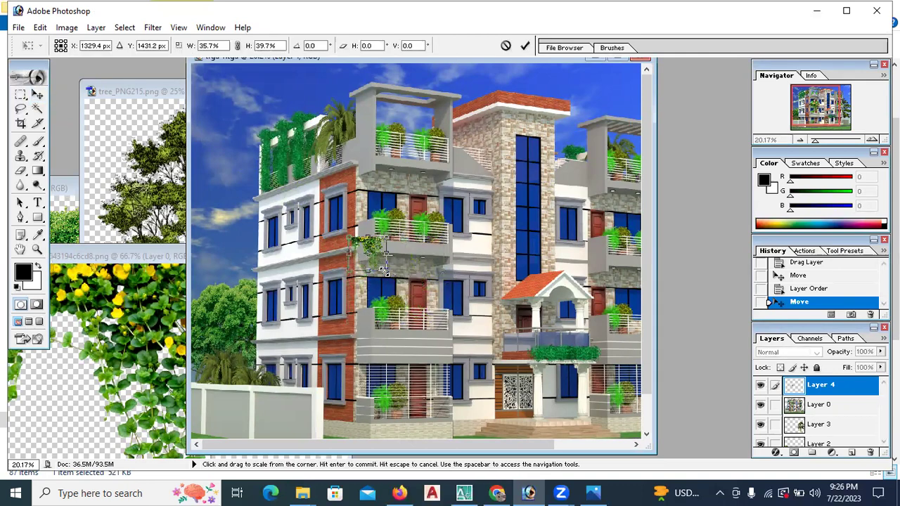
pyautogui.press('Return')
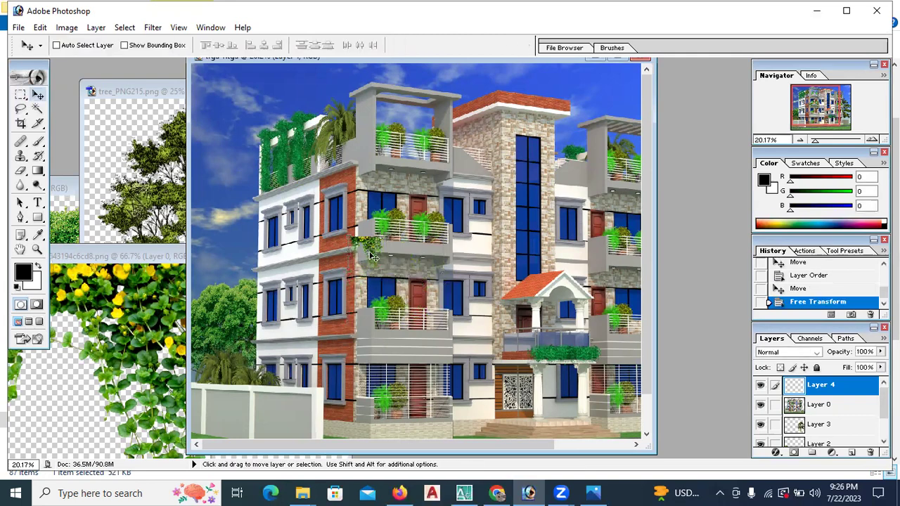
pyautogui.moveTo(373, 253); pyautogui.dragTo(392, 246)
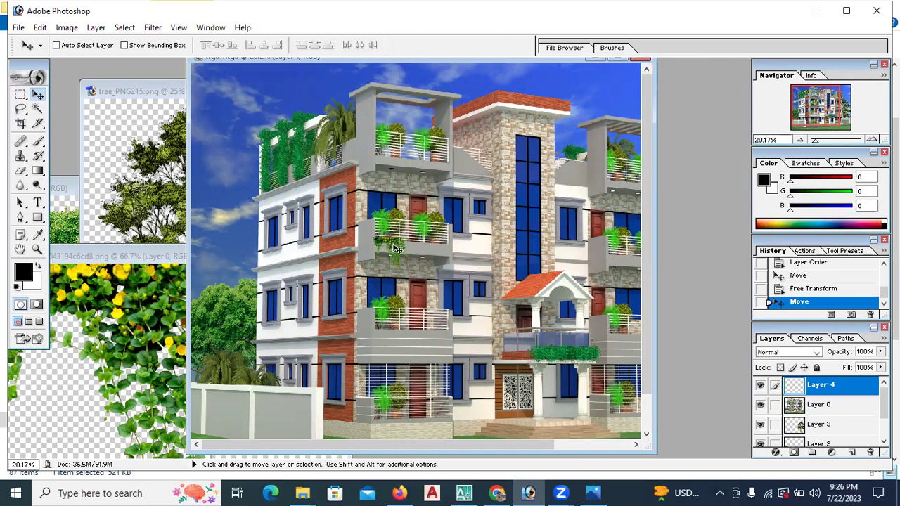
pyautogui.moveTo(392, 243); pyautogui.dragTo(394, 248)
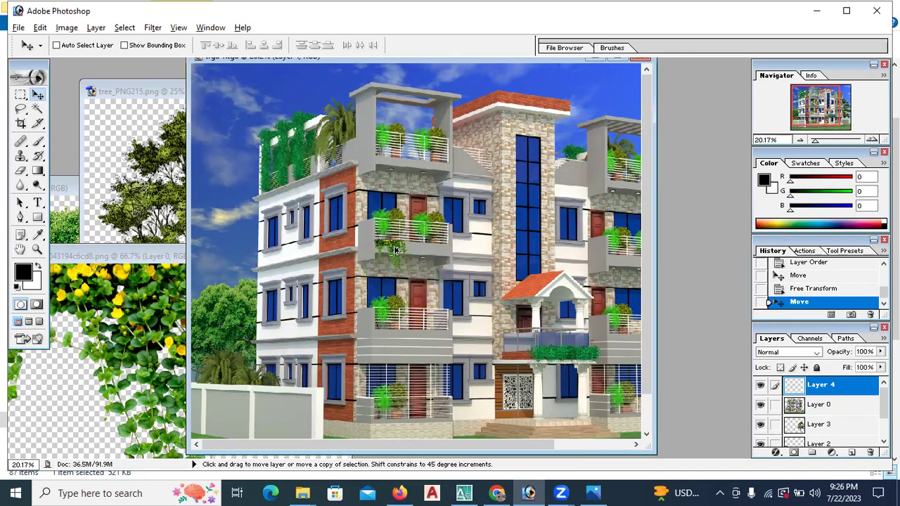
# Step: Duplicate the vine twice along the balcony's front and shrink the last copy with Free Transform to fit the balcony's right end
pyautogui.moveTo(392, 248); pyautogui.dragTo(443, 251)
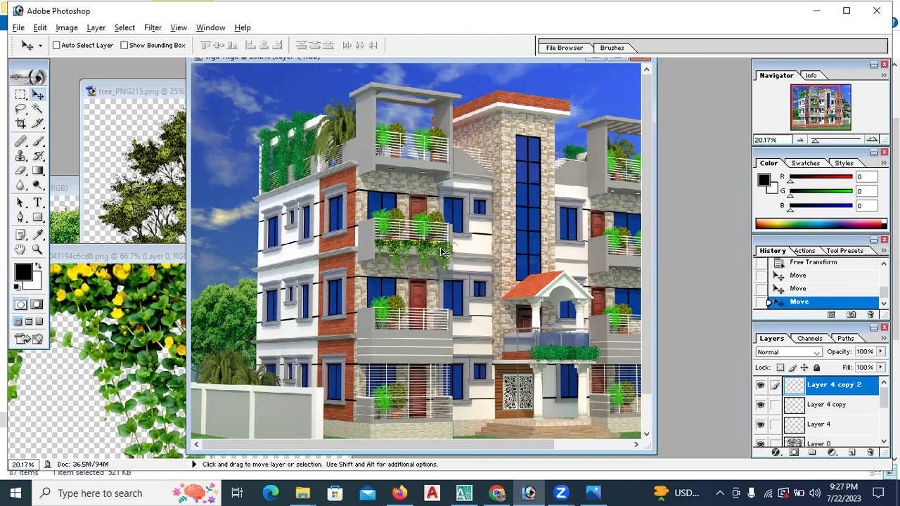
pyautogui.hotkey('ctrl', 't')
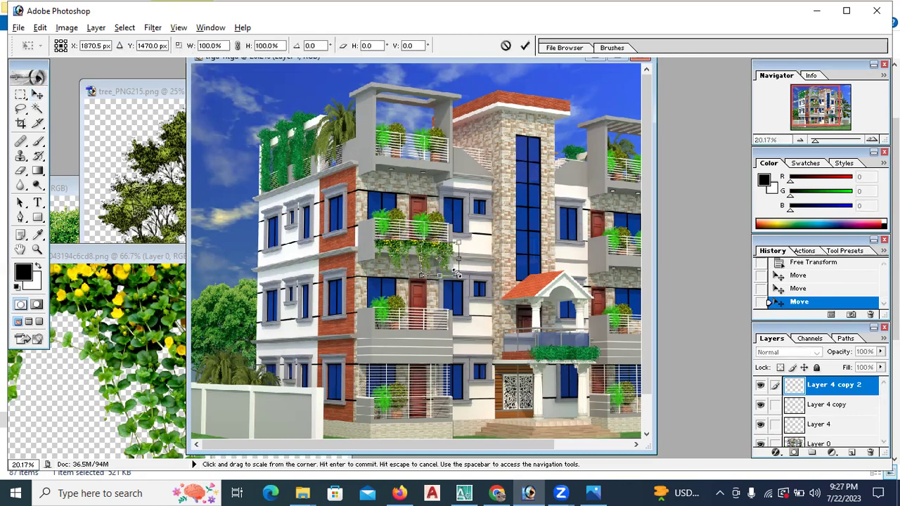
pyautogui.moveTo(448, 267); pyautogui.dragTo(441, 254)
pyautogui.press('Return')
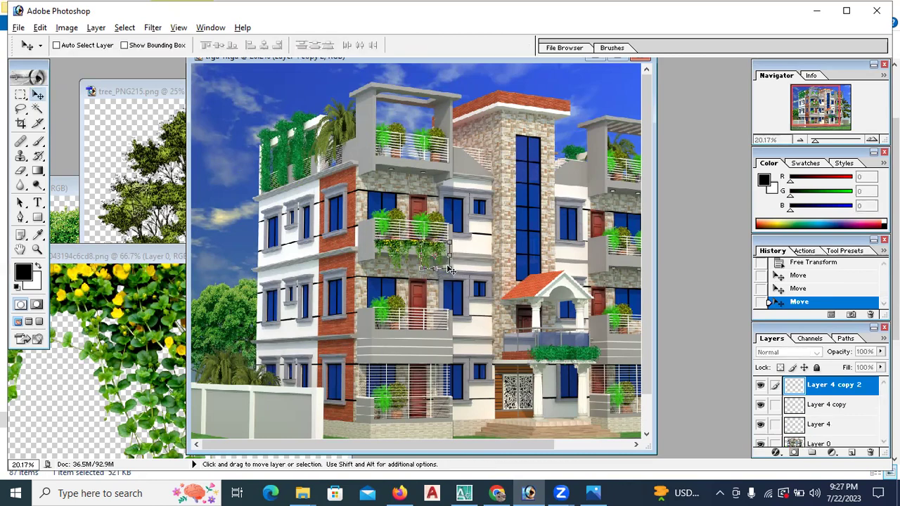
# Step: Copy the vines onto the balcony one floor below and stretch the rightmost copy to about 106.9% width and 152.3% height
pyautogui.moveTo(443, 253); pyautogui.dragTo(430, 337)
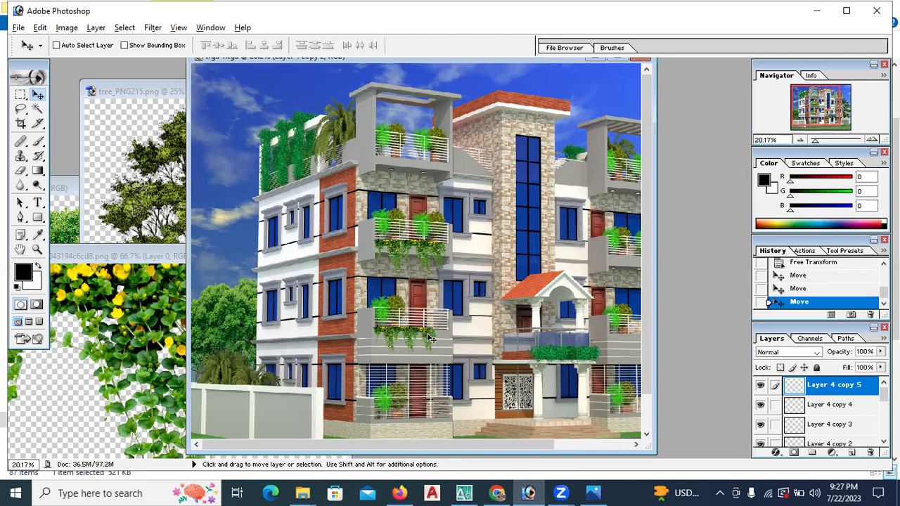
pyautogui.hotkey('ctrl', 't')
pyautogui.moveTo(440, 355); pyautogui.dragTo(443, 369)
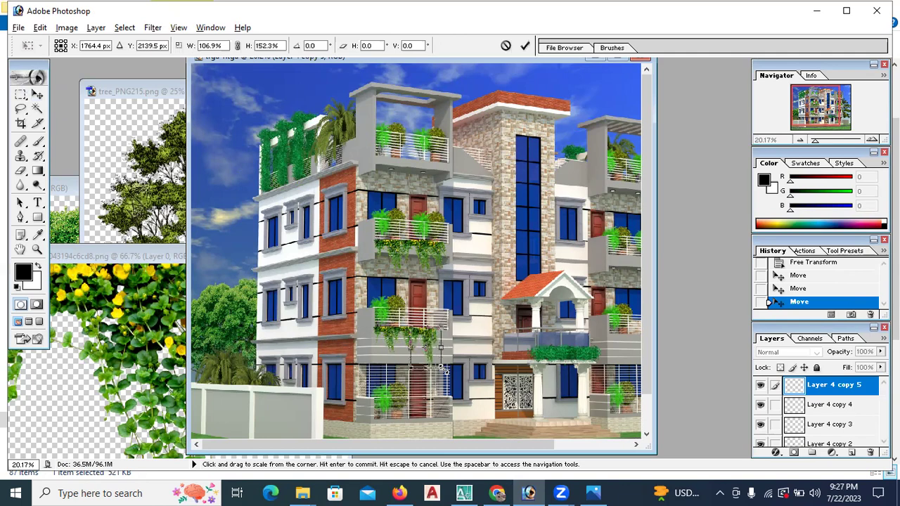
pyautogui.press('Return')
# Step: Examine the vines on the two balconies and the whole building composition both close up and in full view
pyautogui.scroll(-2, 462, 304)
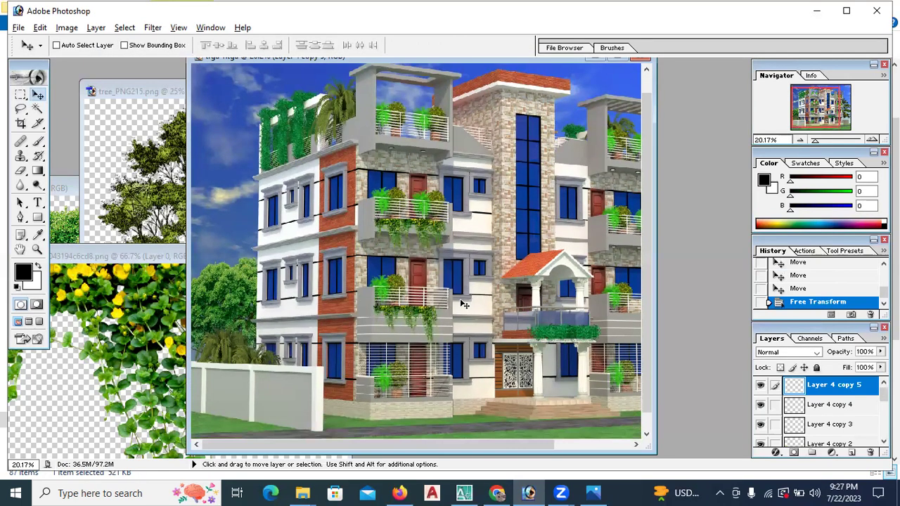
pyautogui.scroll(1, 462, 303)
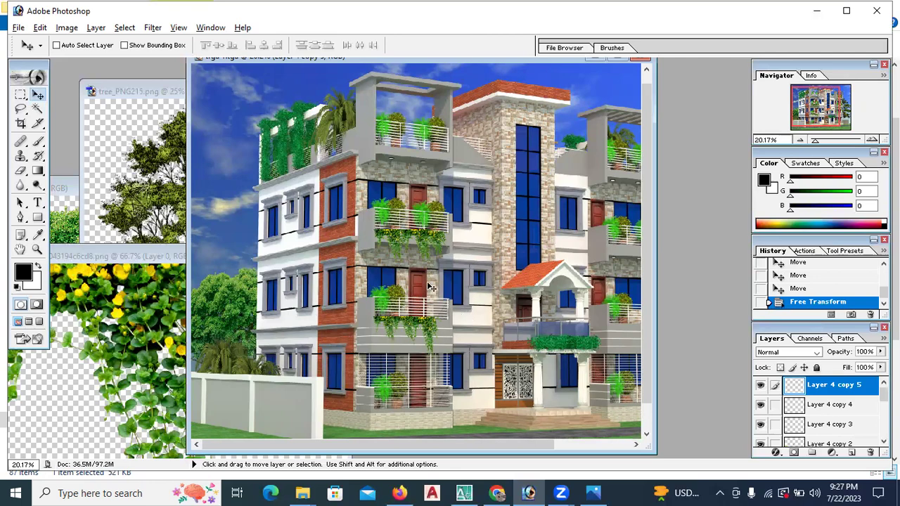
pyautogui.scroll(1, 431, 274)
pyautogui.scroll(-3, 431, 267)
pyautogui.scroll(1, 432, 267)
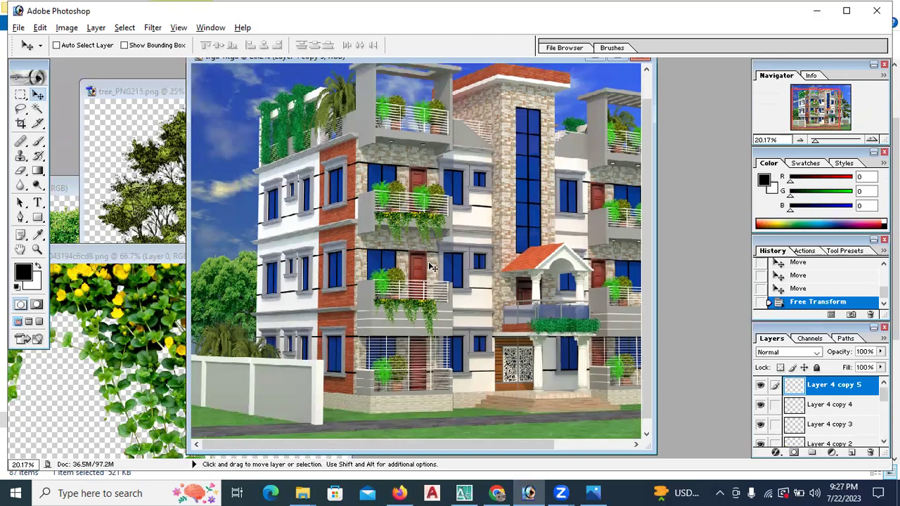
pyautogui.scroll(-2, 432, 267)
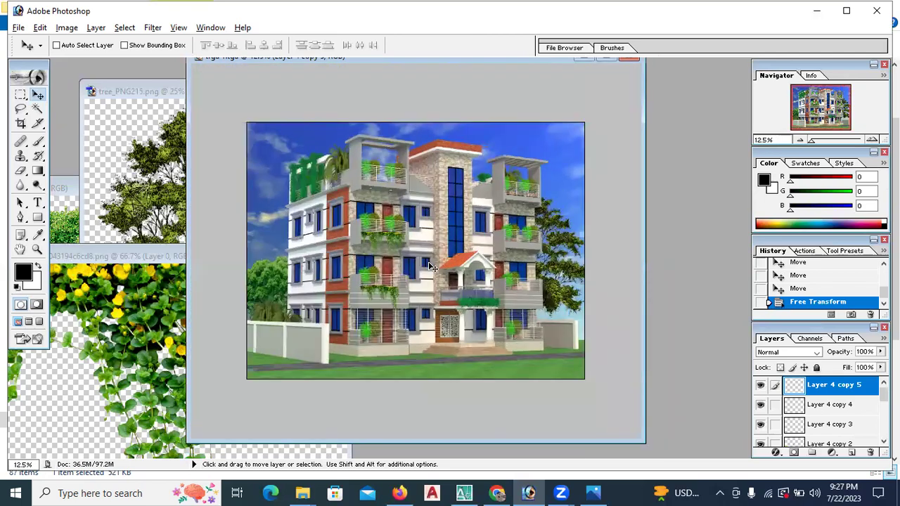
pyautogui.scroll(3, 431, 267)
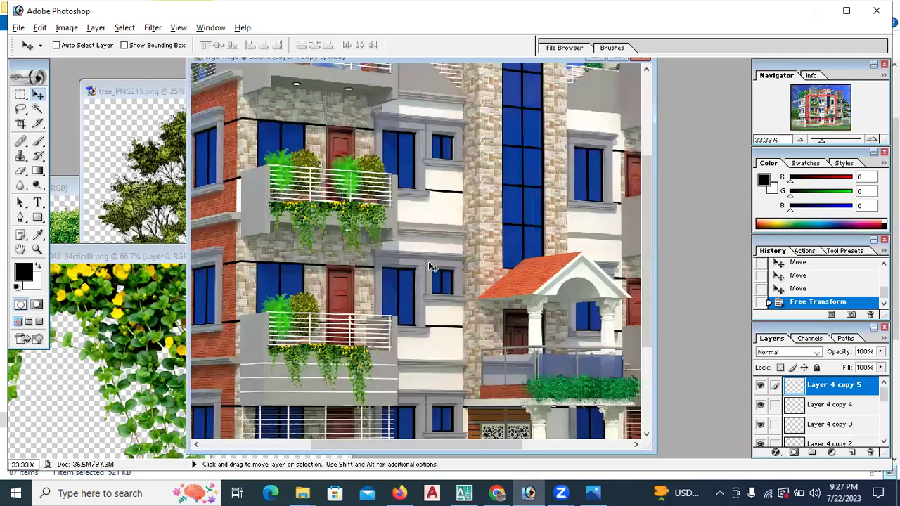
pyautogui.hotkey('ctrl', '-')
pyautogui.hotkey('ctrl', '-')
pyautogui.hotkey('ctrl', '-')
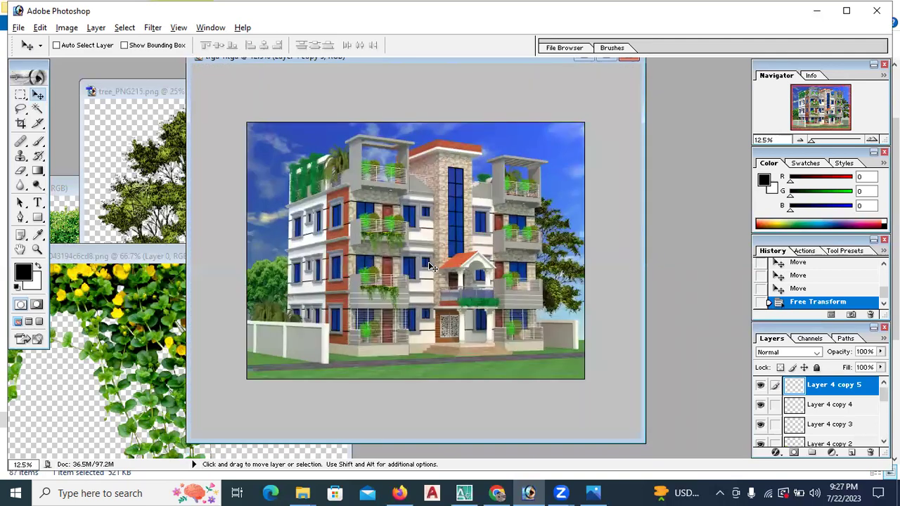
pyautogui.hotkey('ctrl', '+')
pyautogui.hotkey('ctrl', '+')
pyautogui.hotkey('ctrl', '-')
pyautogui.hotkey('ctrl', '-')
pyautogui.click(304, 492)
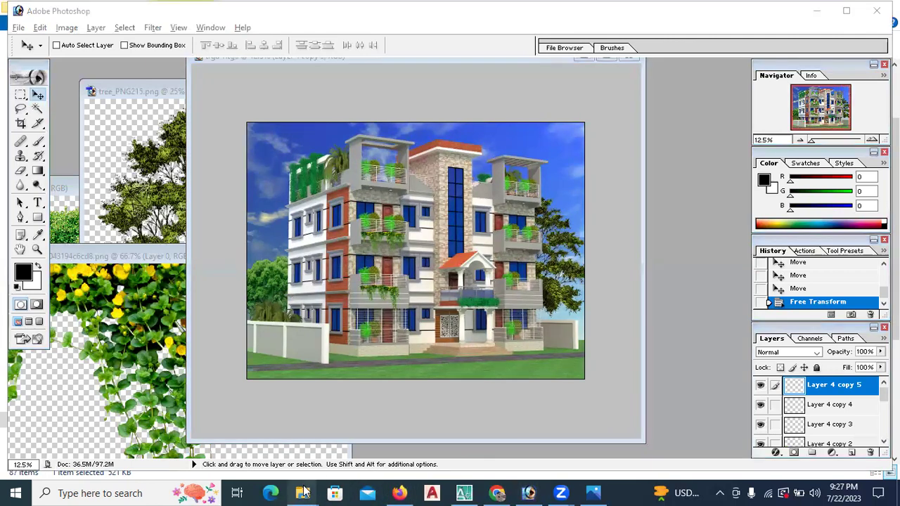
pyautogui.click(166, 435)
pyautogui.scroll(-5, 384, 312)
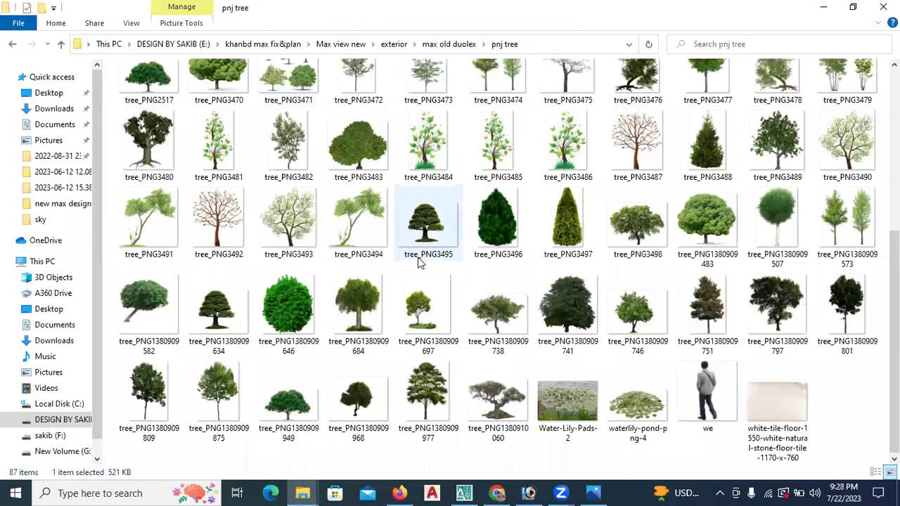
pyautogui.moveTo(362, 310); pyautogui.dragTo(91, 183)
pyautogui.moveTo(179, 193); pyautogui.dragTo(523, 243)
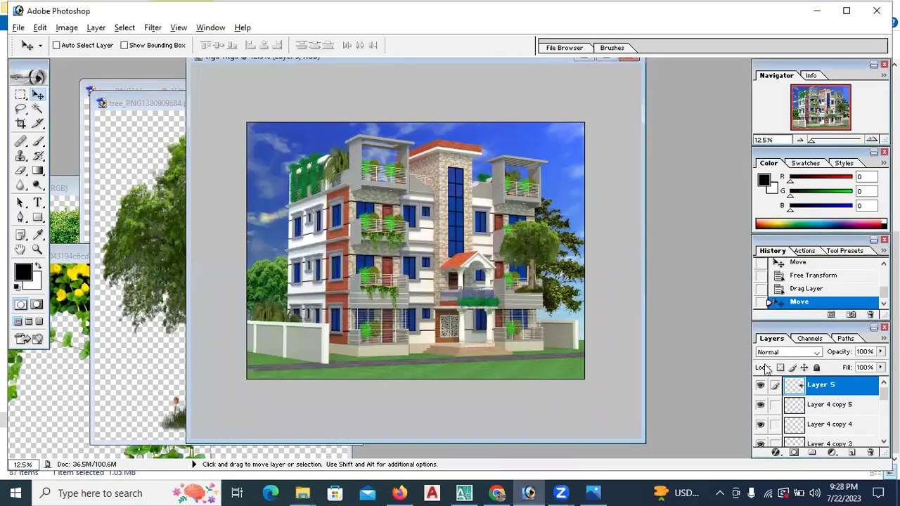
# Step: Move the new tree's layer below the building layer, enlarge the tree and place it above the right boundary wall
pyautogui.moveTo(807, 385); pyautogui.dragTo(836, 450)
pyautogui.moveTo(567, 255); pyautogui.dragTo(581, 307)
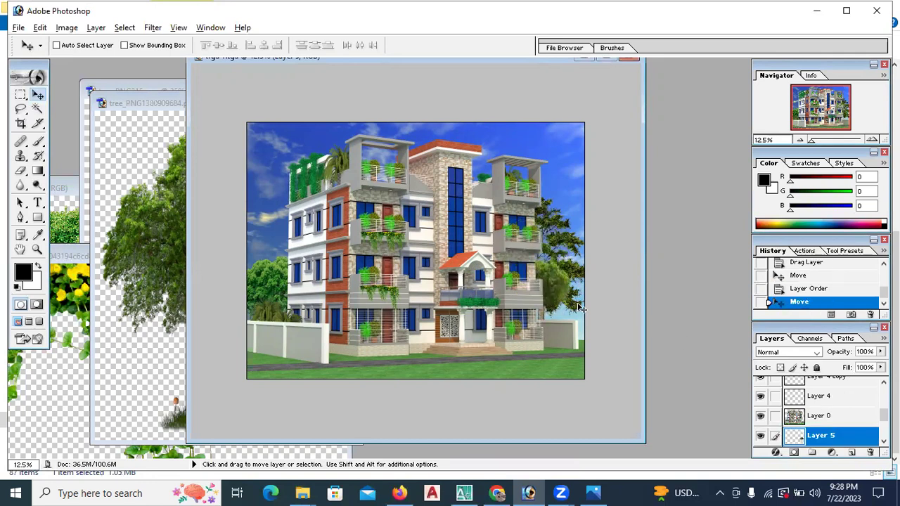
pyautogui.hotkey('ctrl', 't')
pyautogui.moveTo(572, 261); pyautogui.dragTo(599, 242)
pyautogui.press('Return')
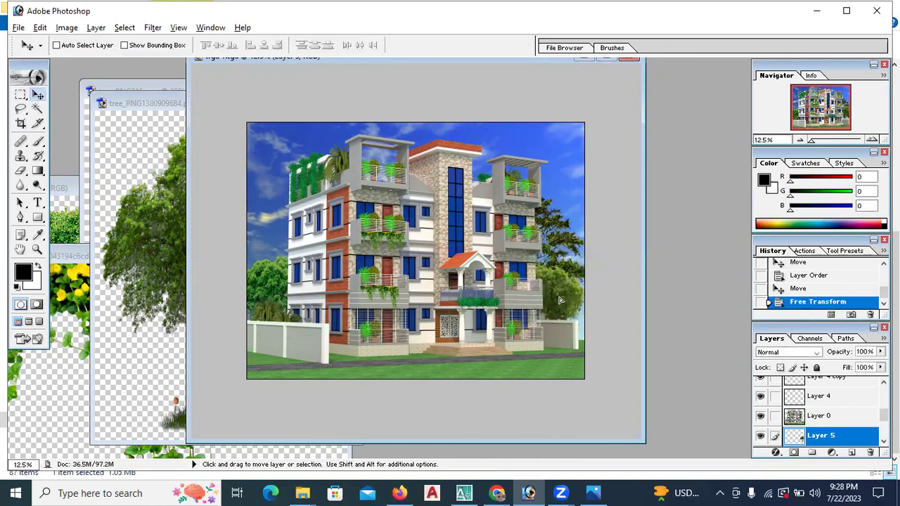
pyautogui.moveTo(560, 303); pyautogui.dragTo(564, 286)
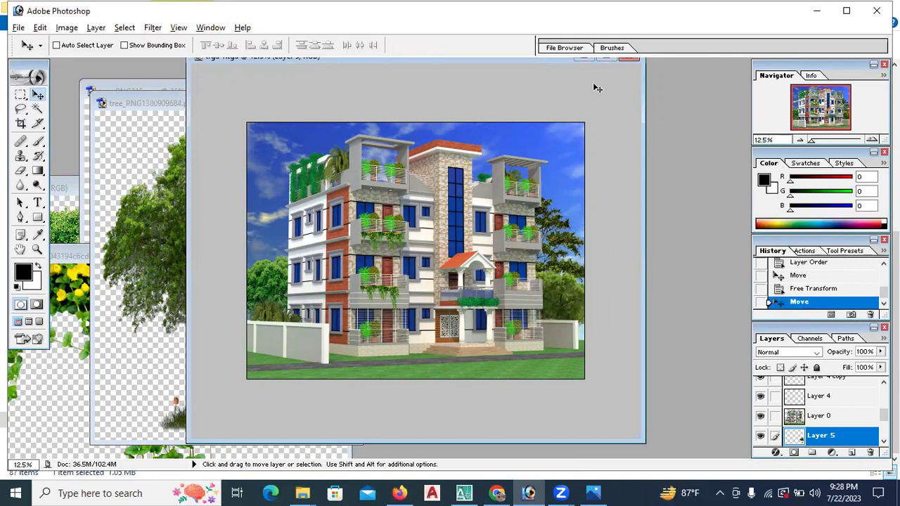
# Step: Maximize the trga 1.tga document and fit the whole image in view
pyautogui.click(606, 58)
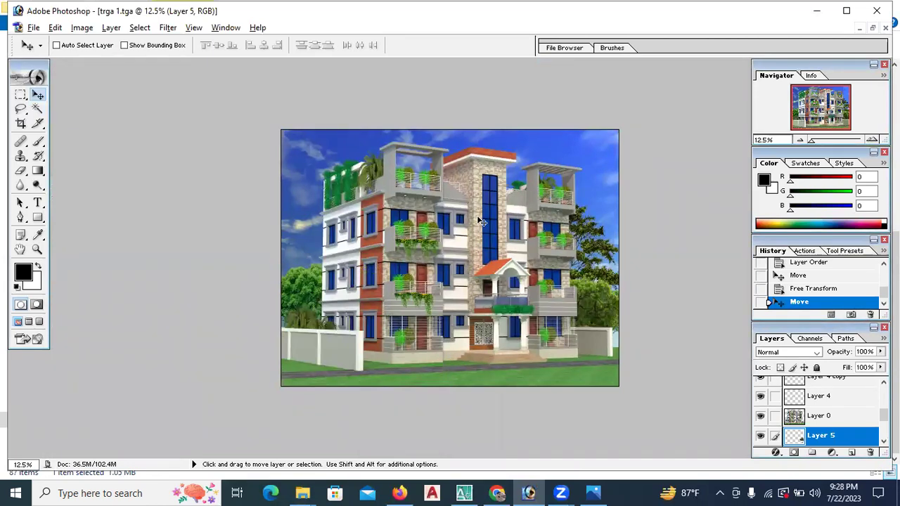
pyautogui.hotkey('ctrl', '0')
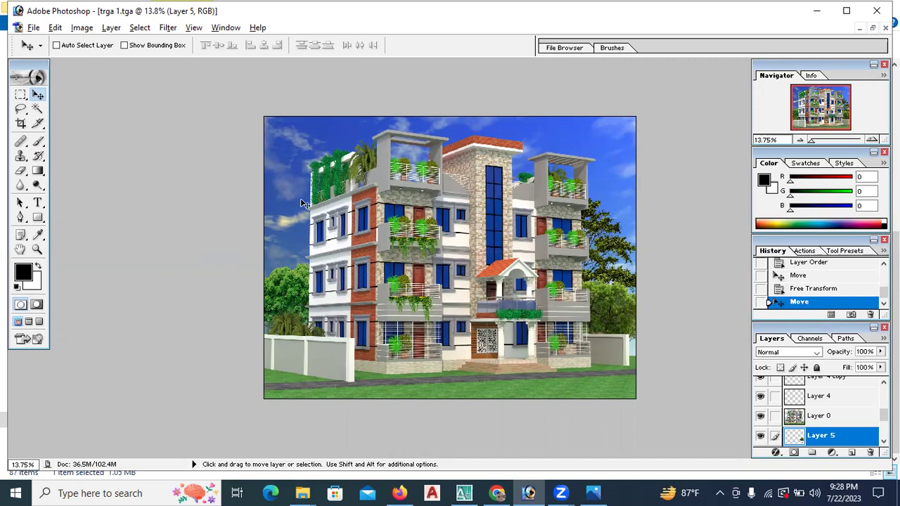
pyautogui.click(302, 492)
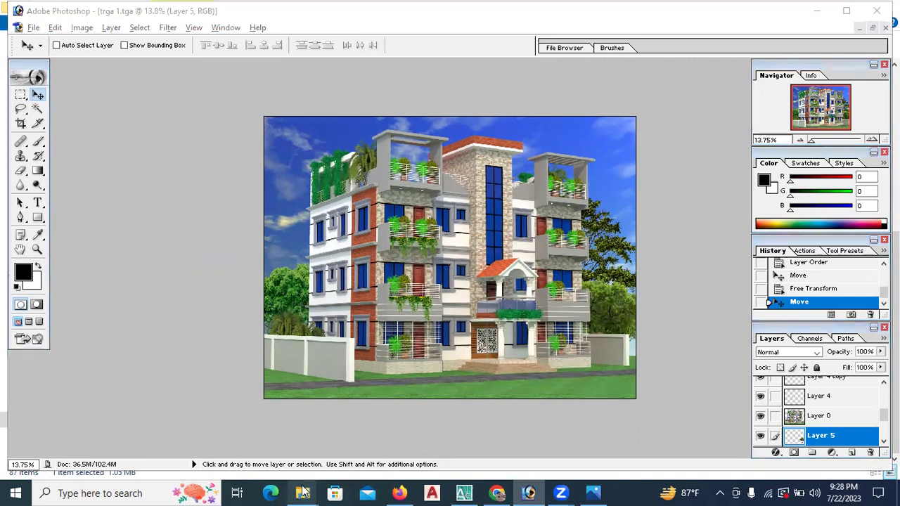
pyautogui.click(299, 165)
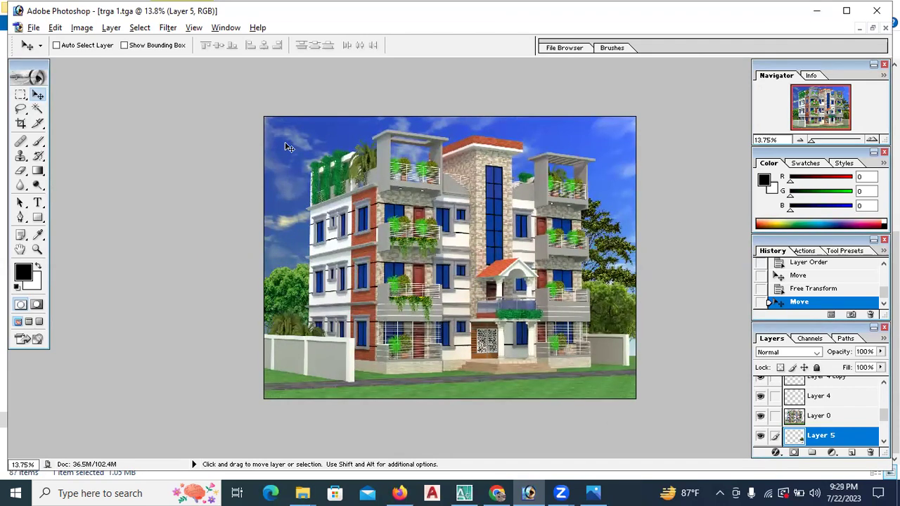
# Step: Try to clear the sky area at the image's upper left using the Magic Wand with tolerance 20
pyautogui.click(38, 109)
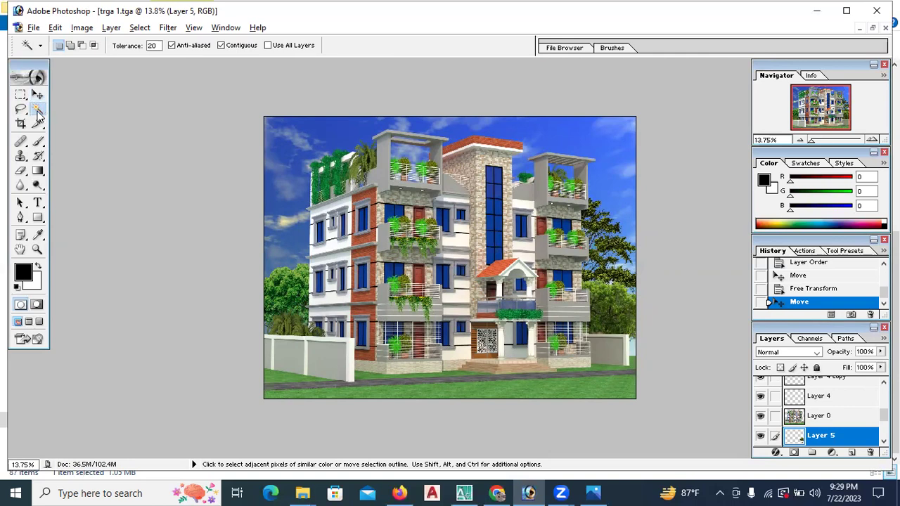
pyautogui.click(296, 149)
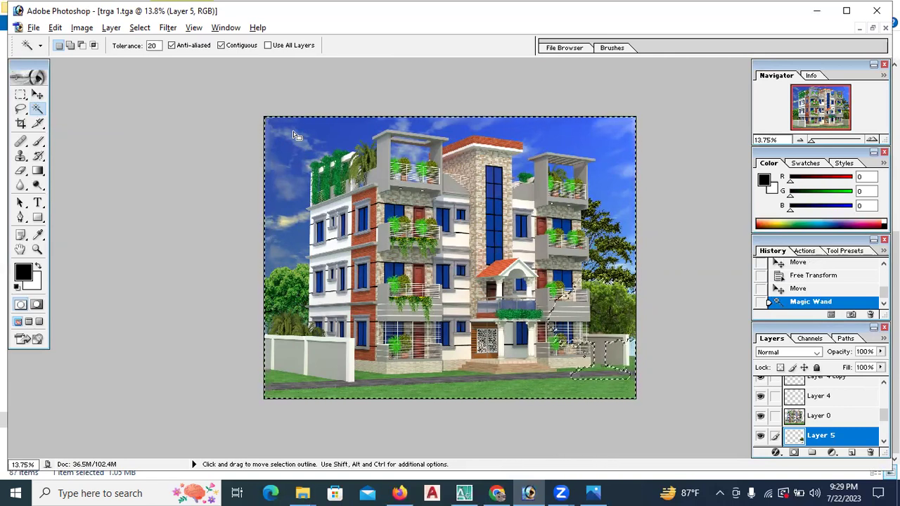
pyautogui.hotkey('ctrl', 'd')
pyautogui.click(296, 140)
pyautogui.press('Delete')
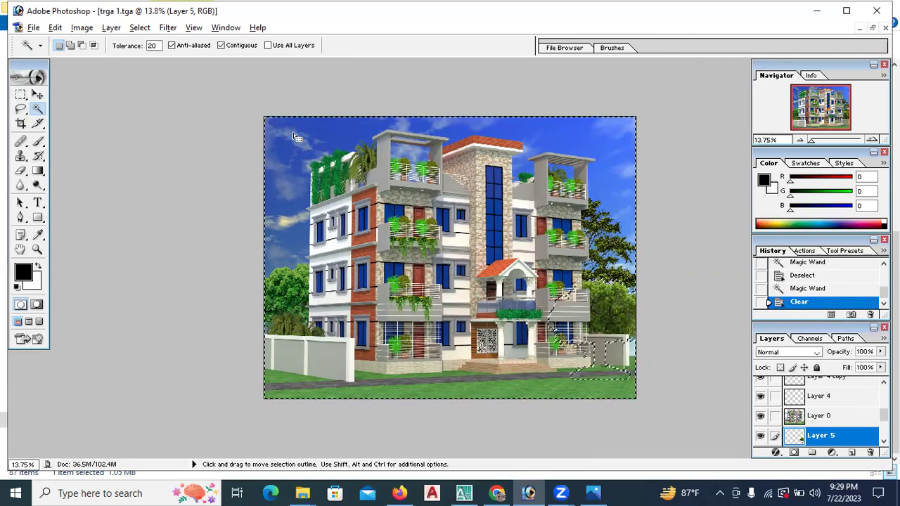
pyautogui.press('Delete')
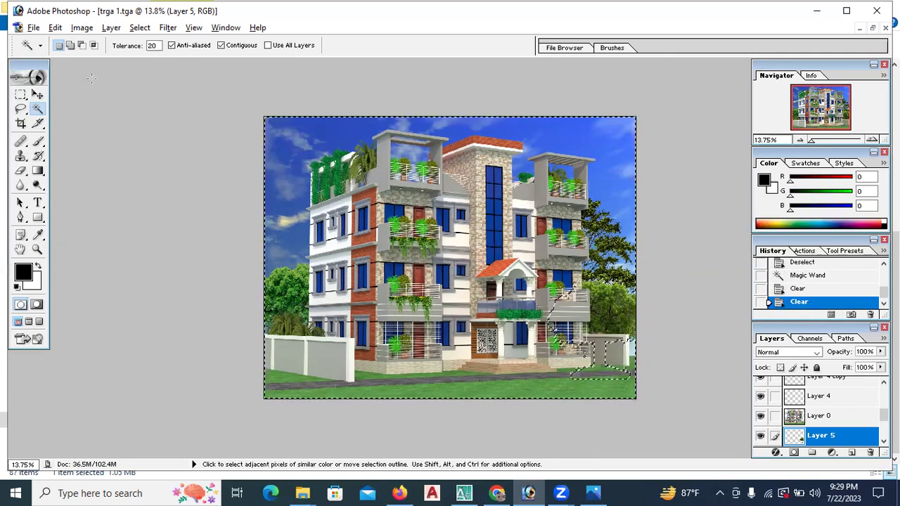
pyautogui.click(38, 96)
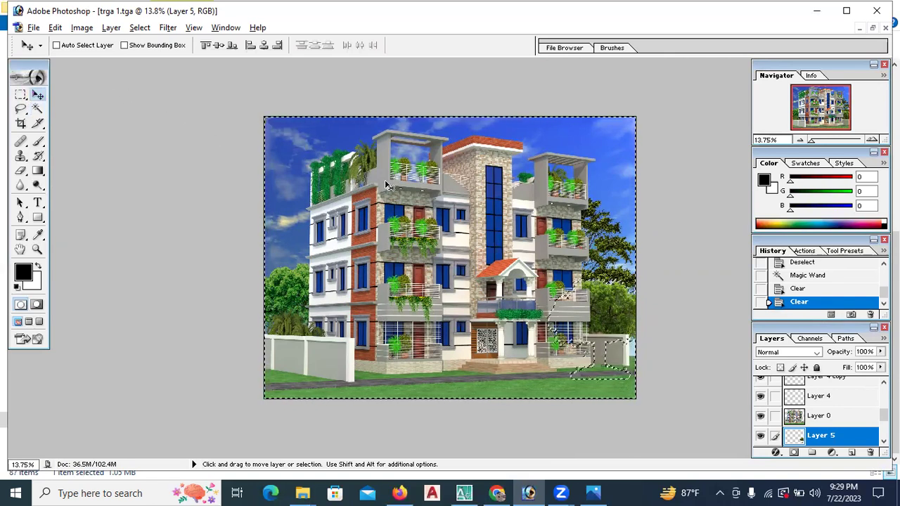
# Step: Save a JPEG copy of the finished image to the Desktop, named with a row of capital O letters
pyautogui.click(33, 28)
pyautogui.click(63, 148)
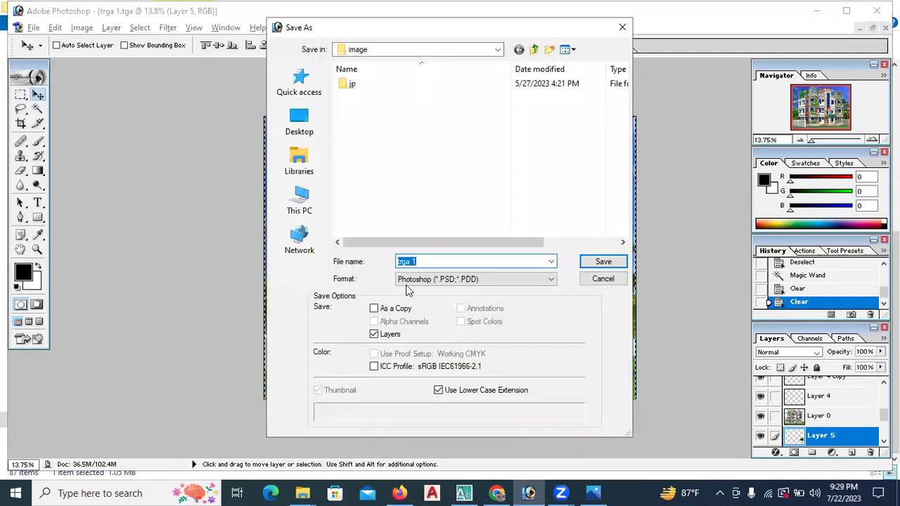
pyautogui.click(412, 280)
pyautogui.click(418, 342)
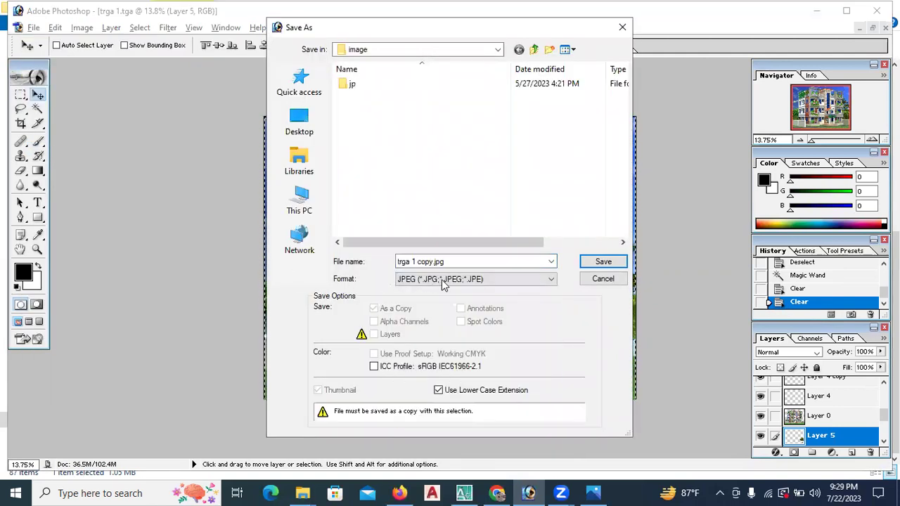
pyautogui.write('00000000000000000000000000')
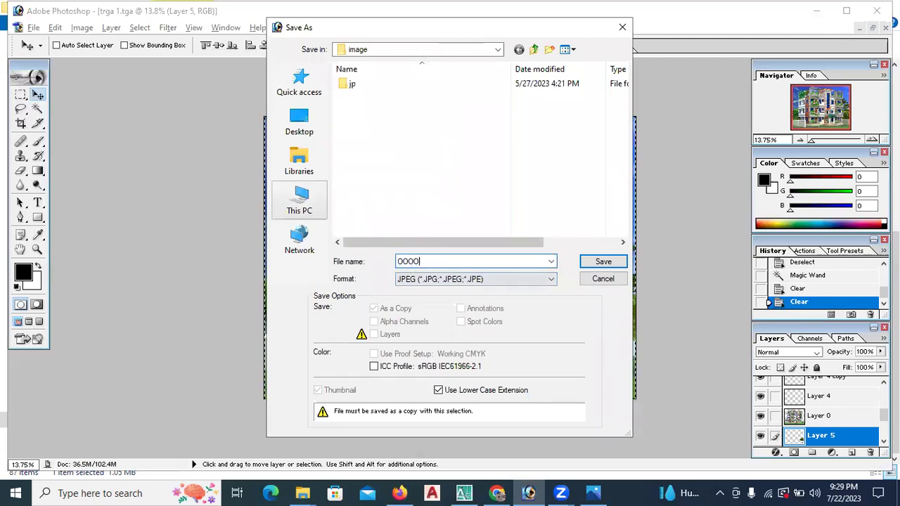
pyautogui.click(299, 119)
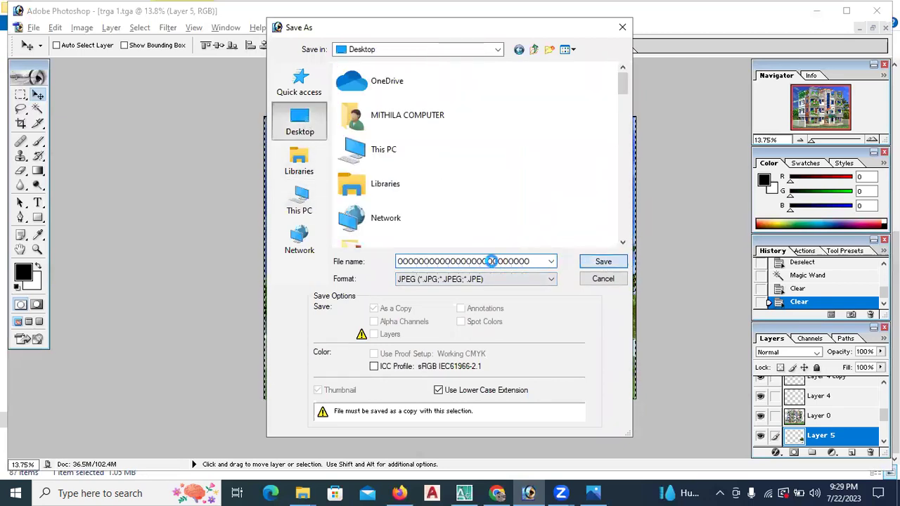
pyautogui.press('Return')
pyautogui.click(541, 157)
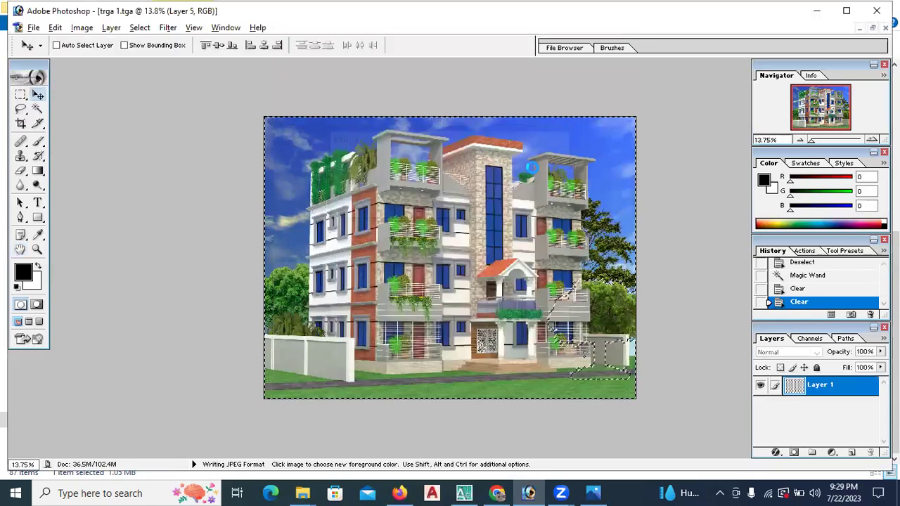
# Step: Open the saved JPEG from the desktop and inspect the hanging vines on the left front balcony up close
pyautogui.click(827, 16)
pyautogui.click(822, 8)
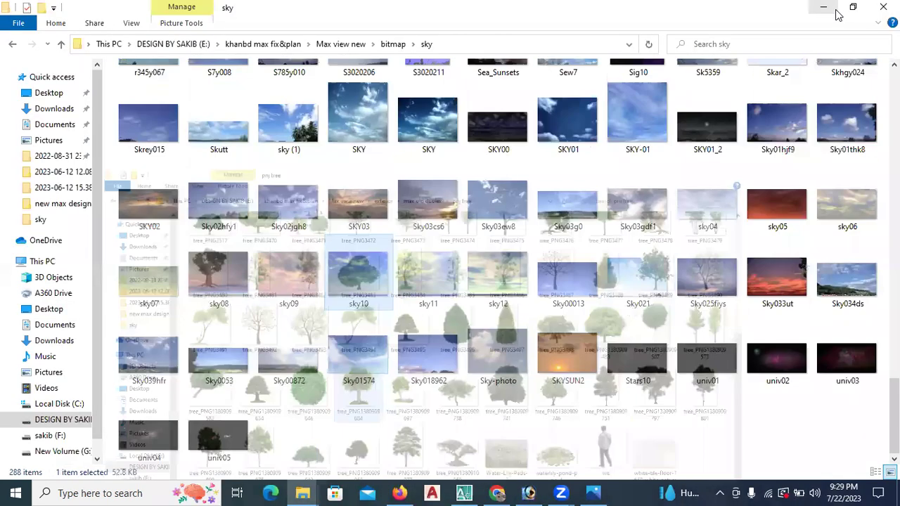
pyautogui.click(822, 8)
pyautogui.click(718, 260)
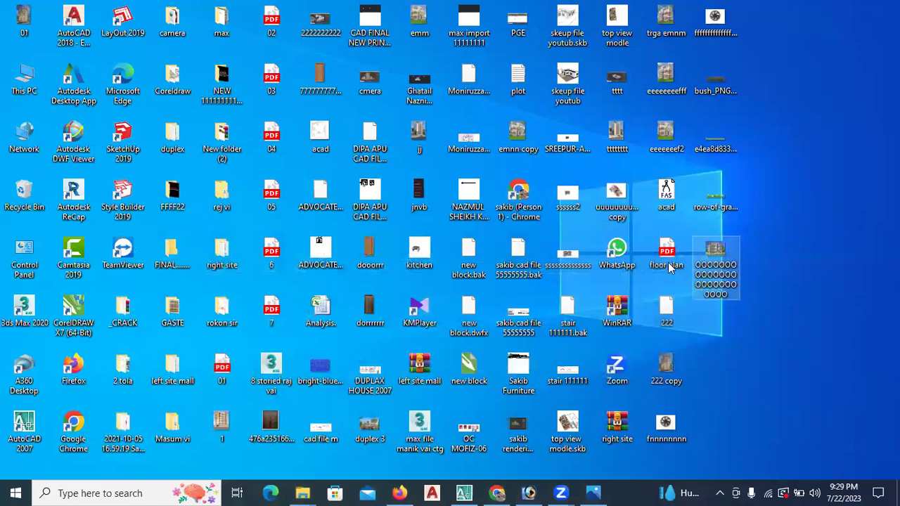
pyautogui.press('Return')
pyautogui.scroll(2, 240, 269)
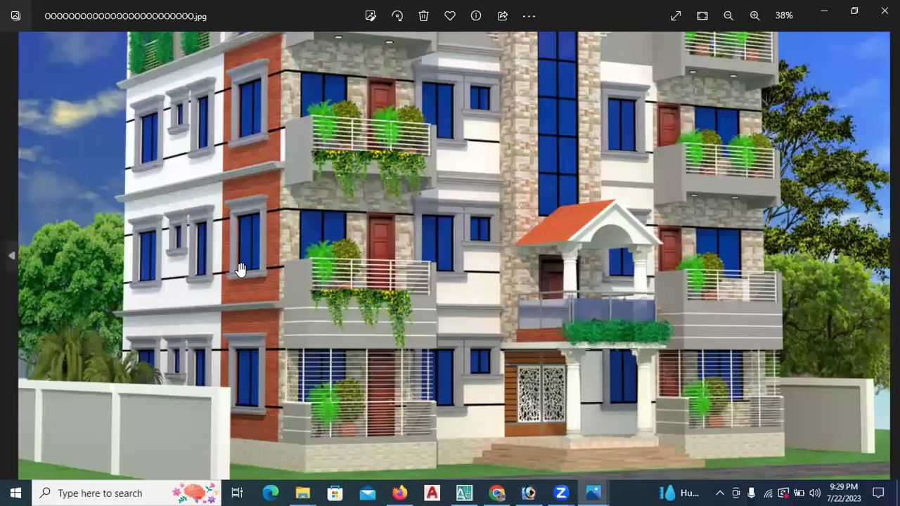
pyautogui.scroll(4, 240, 269)
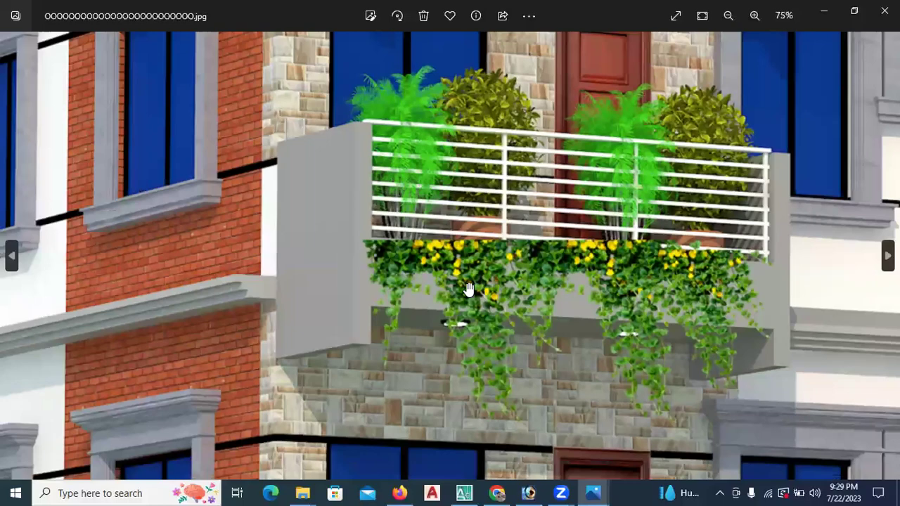
# Step: Examine the whole building in the saved JPEG, including the balconies, rooftop plants, sky and background trees, and close the viewer
pyautogui.scroll(-6, 464, 285)
pyautogui.scroll(2, 836, 220)
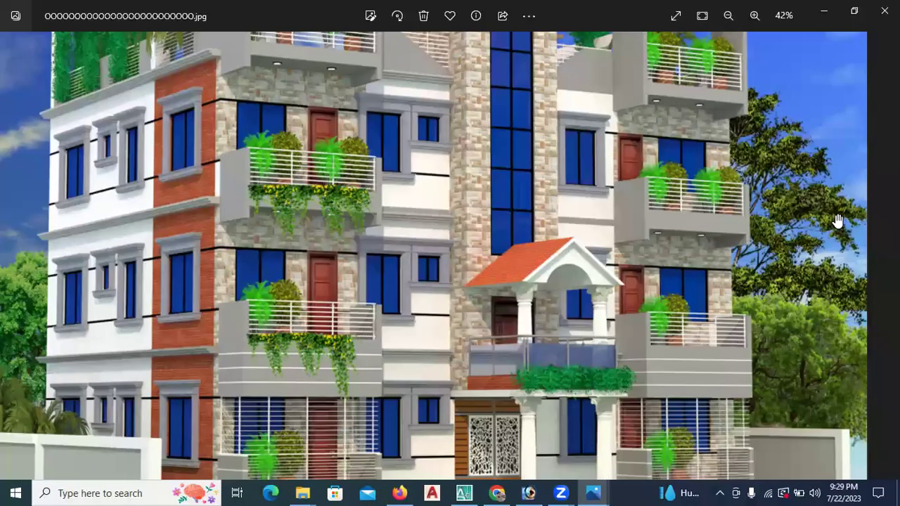
pyautogui.scroll(1, 836, 221)
pyautogui.scroll(-4, 759, 245)
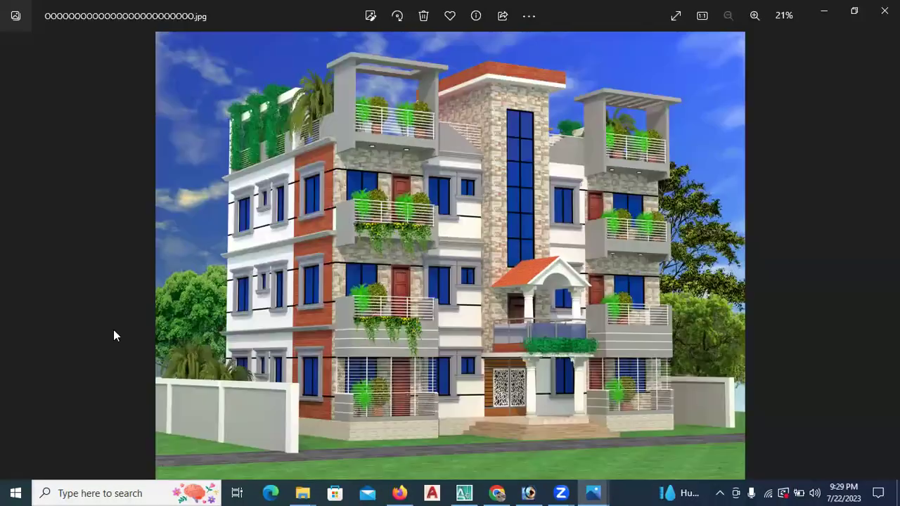
pyautogui.scroll(1, 156, 301)
pyautogui.scroll(-1, 170, 282)
pyautogui.scroll(2, 166, 87)
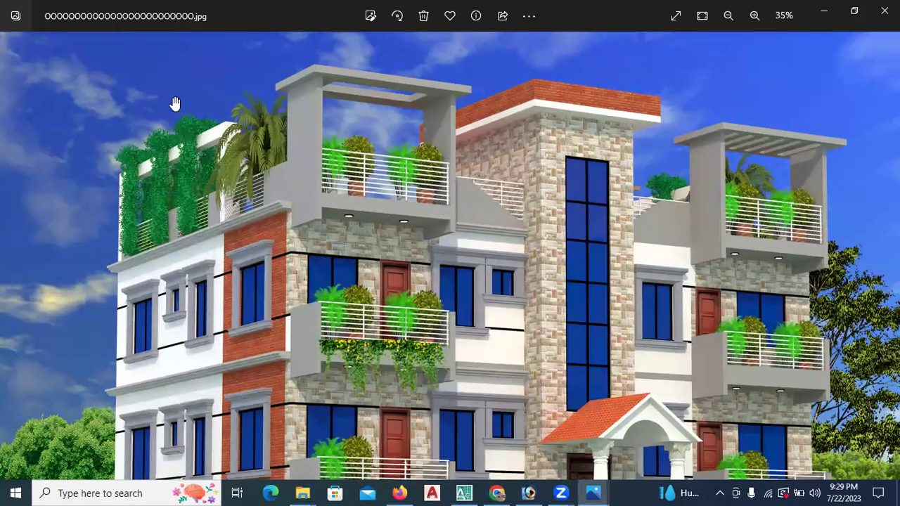
pyautogui.scroll(1, 542, 276)
pyautogui.scroll(-2, 572, 282)
pyautogui.scroll(-1, 457, 248)
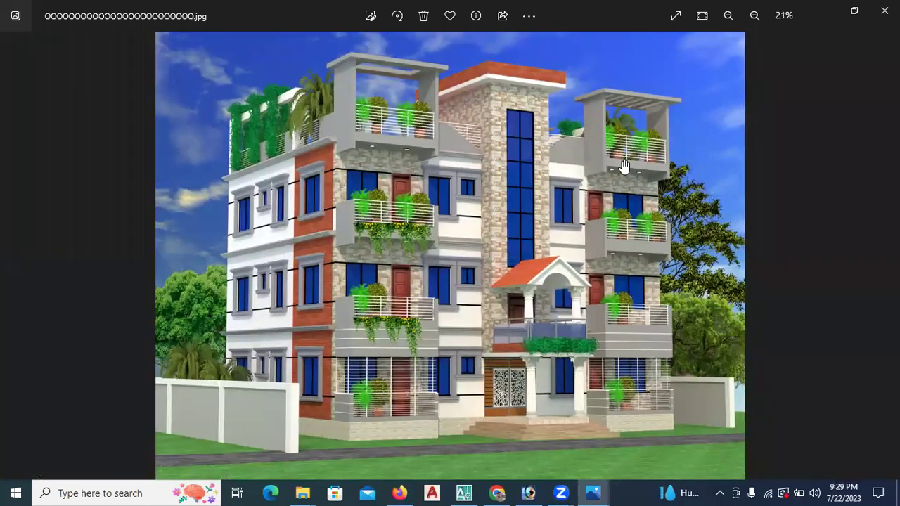
pyautogui.click(884, 11)
# Step: Open the saved JPEG from the desktop in Photoshop and convert its Background into an editable layer named Layer 0
pyautogui.moveTo(731, 254); pyautogui.dragTo(202, 152)
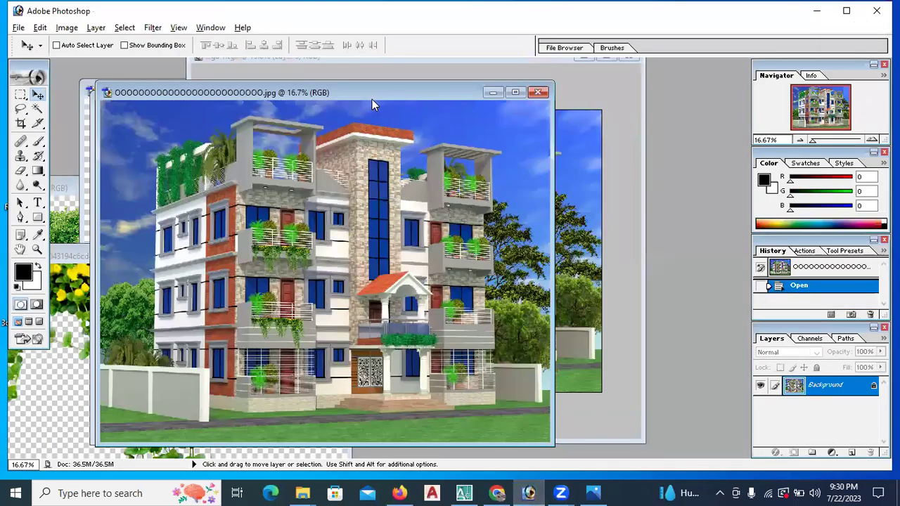
pyautogui.moveTo(381, 90); pyautogui.dragTo(458, 90)
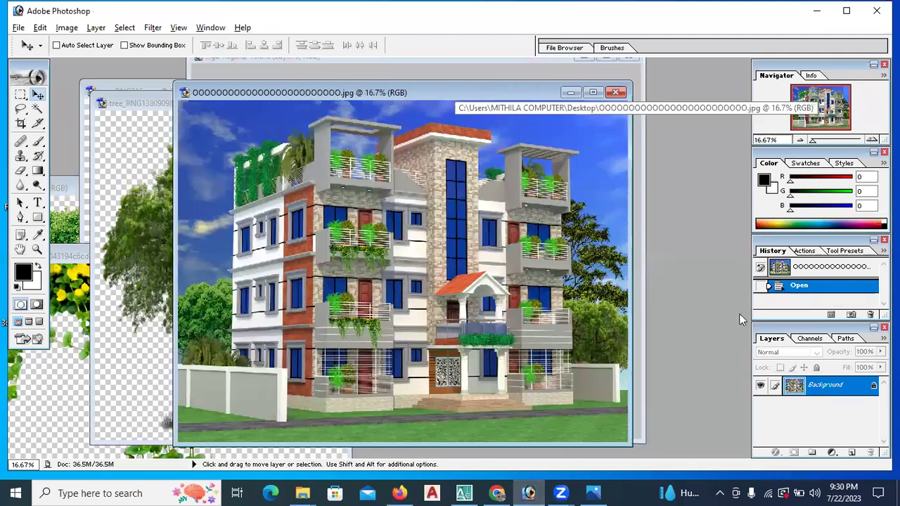
pyautogui.doubleClick(870, 386)
pyautogui.click(538, 225)
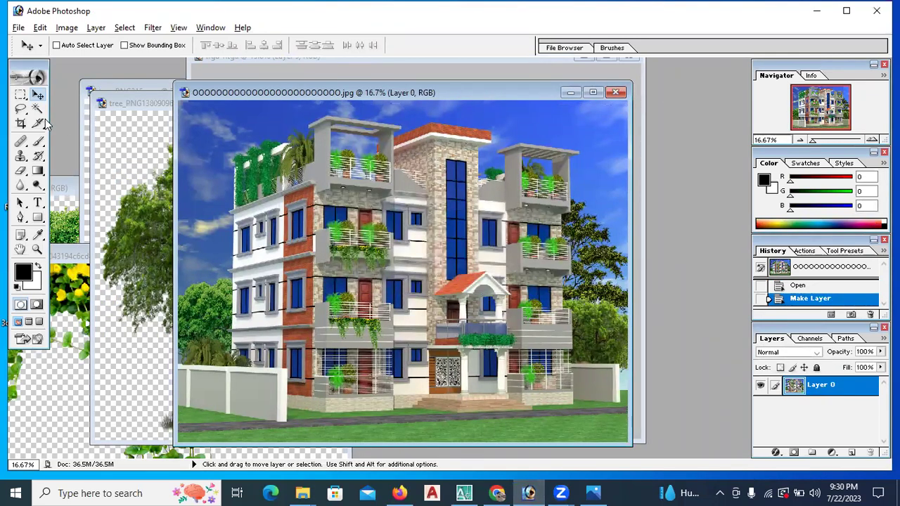
# Step: Clear the sky around the clouds at the image's upper left using the Magic Wand with tolerance 20
pyautogui.click(38, 109)
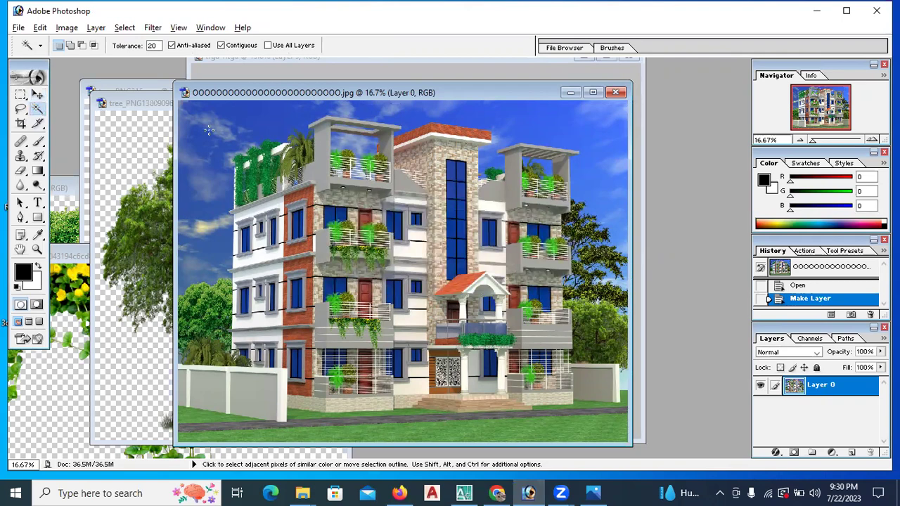
pyautogui.click(211, 133)
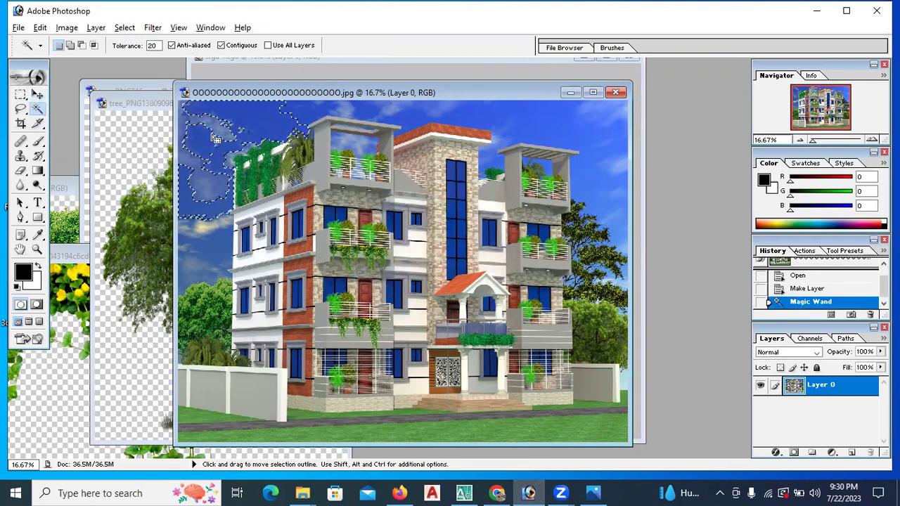
pyautogui.press('Delete')
pyautogui.click(211, 127)
pyautogui.press('Delete')
pyautogui.click(210, 129)
pyautogui.press('Delete')
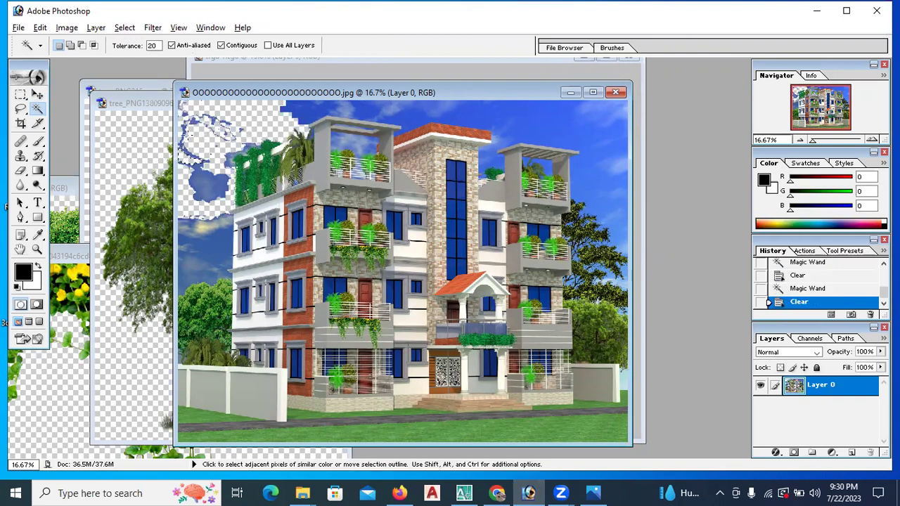
# Step: Clear the leftover sky and cloud patches beside the rooftop plants with the Magic Wand and deselect
pyautogui.click(216, 178)
pyautogui.press('Delete')
pyautogui.click(205, 188)
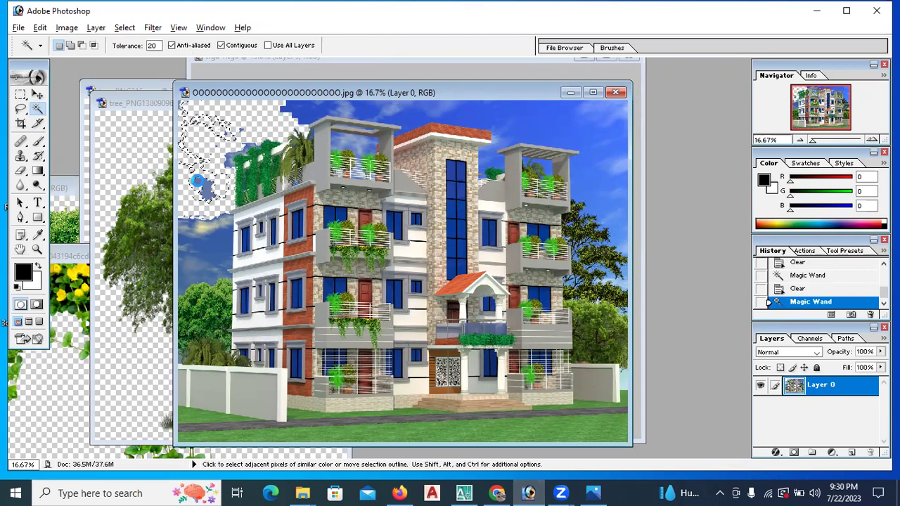
pyautogui.press('Delete')
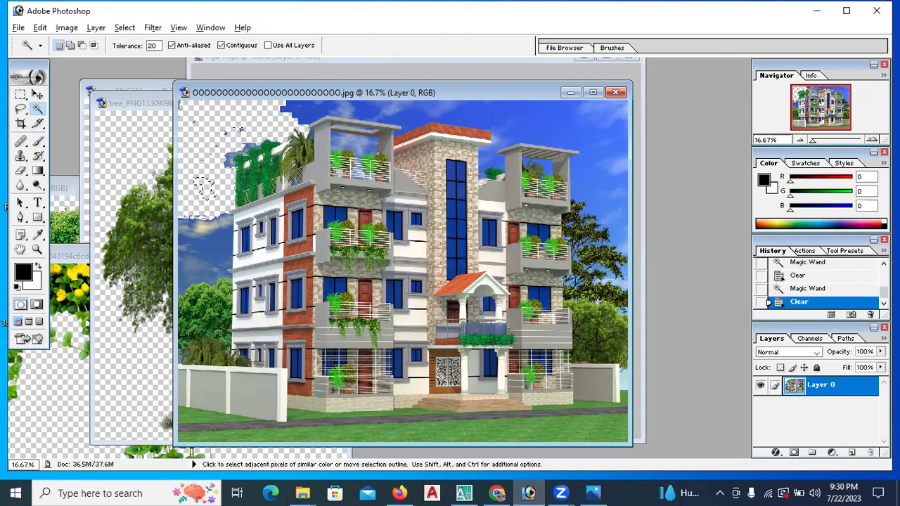
pyautogui.click(239, 129)
pyautogui.press('Delete')
pyautogui.hotkey('ctrl', 'd')
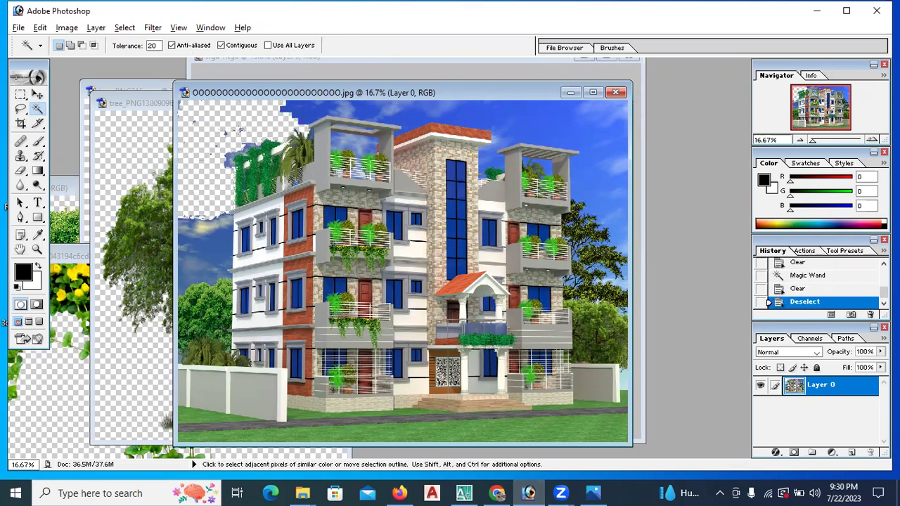
pyautogui.click(240, 131)
pyautogui.press('Delete')
pyautogui.hotkey('ctrl', 'd')
pyautogui.click(615, 92)
pyautogui.click(460, 199)
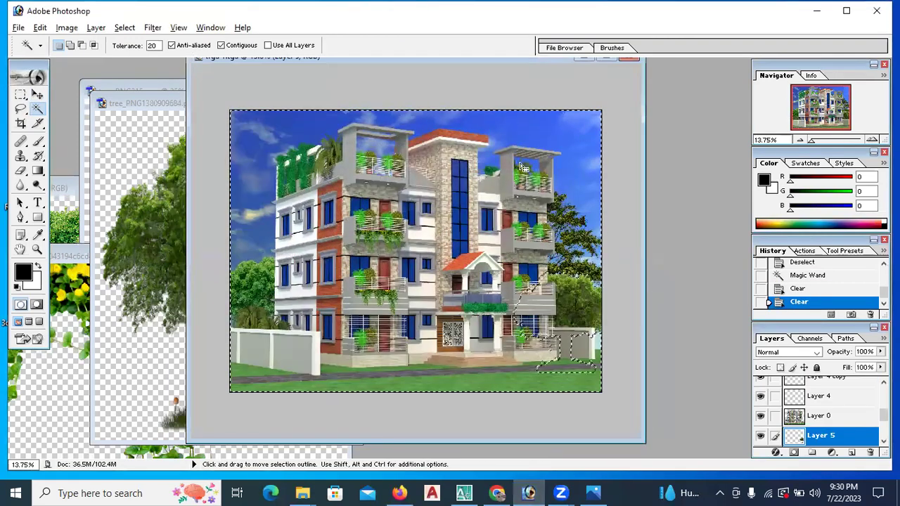
pyautogui.click(629, 59)
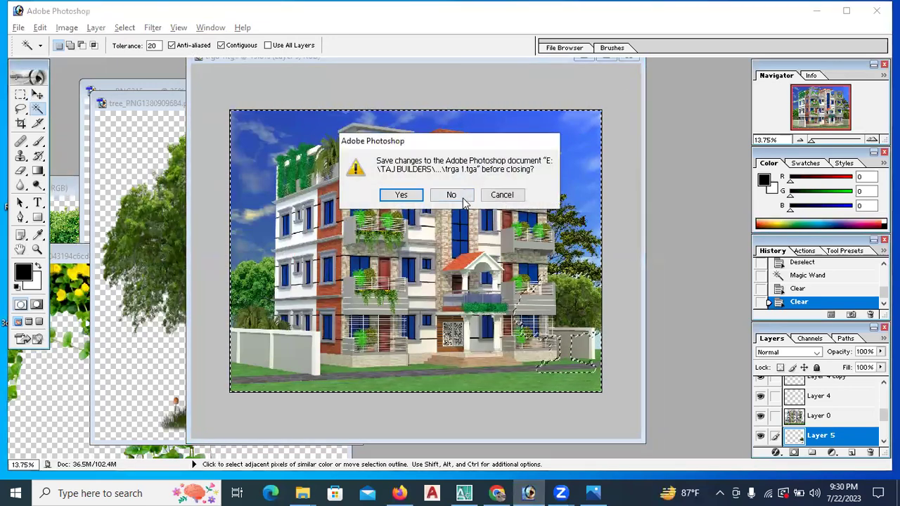
pyautogui.click(464, 196)
pyautogui.click(345, 102)
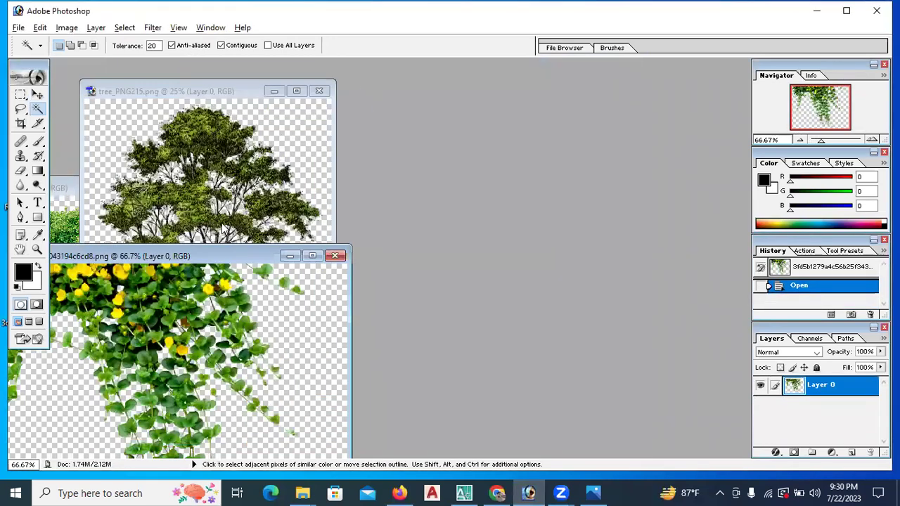
pyautogui.click(342, 258)
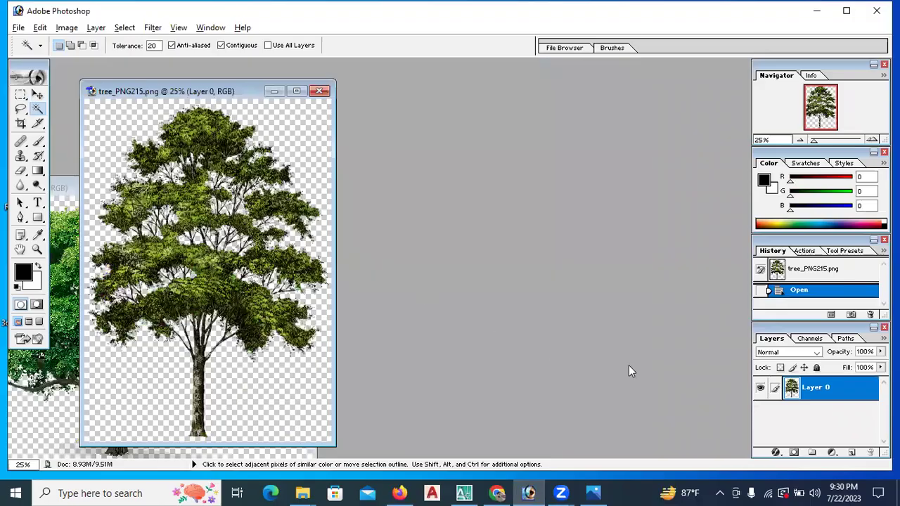